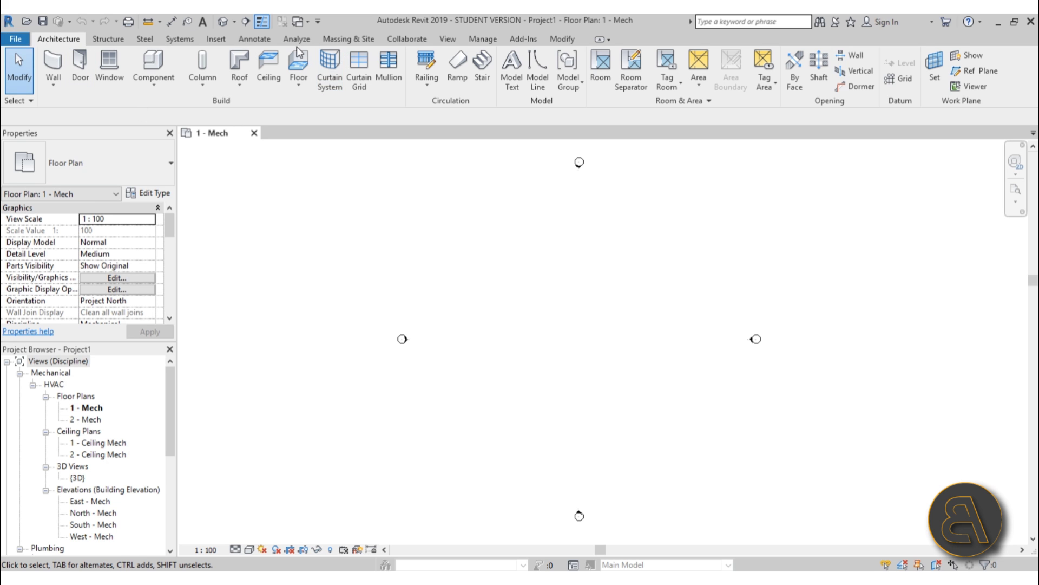
# Step: Link the Revit model Project1.rvt from the desktop with Auto - Origin to Origin positioning
pyautogui.click(216, 39)
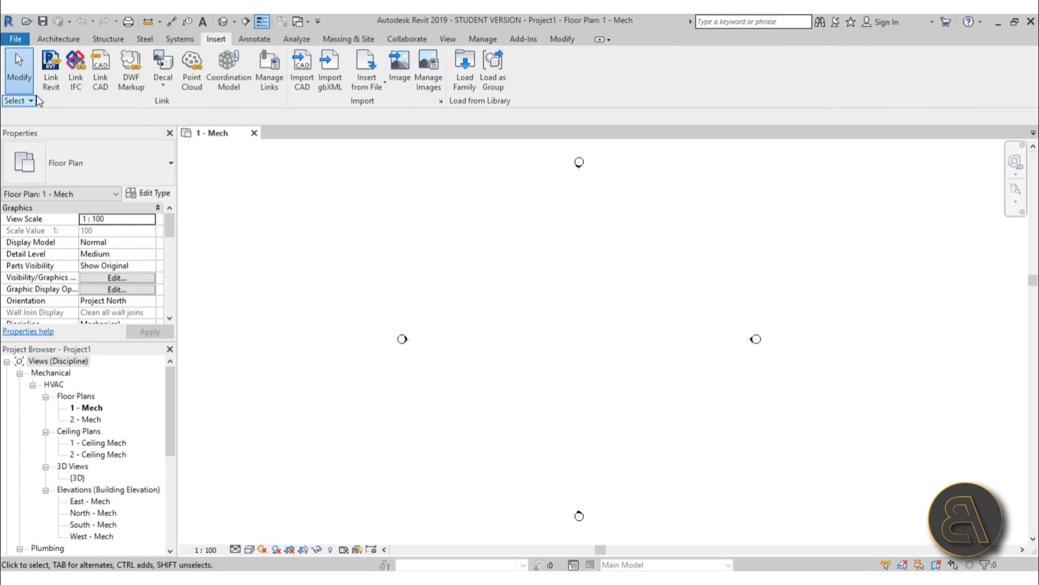
pyautogui.click(51, 87)
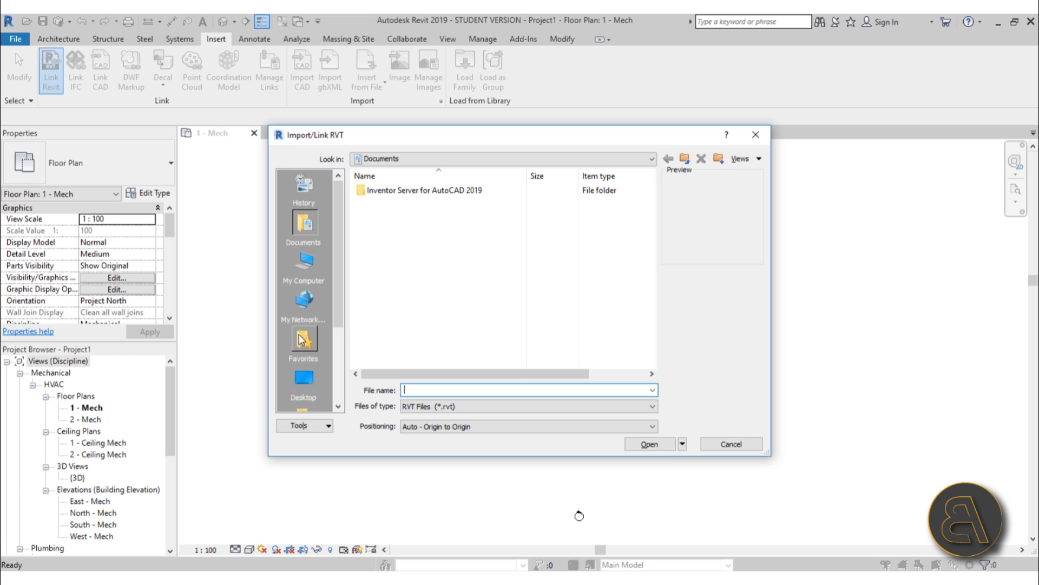
pyautogui.click(301, 380)
pyautogui.click(379, 276)
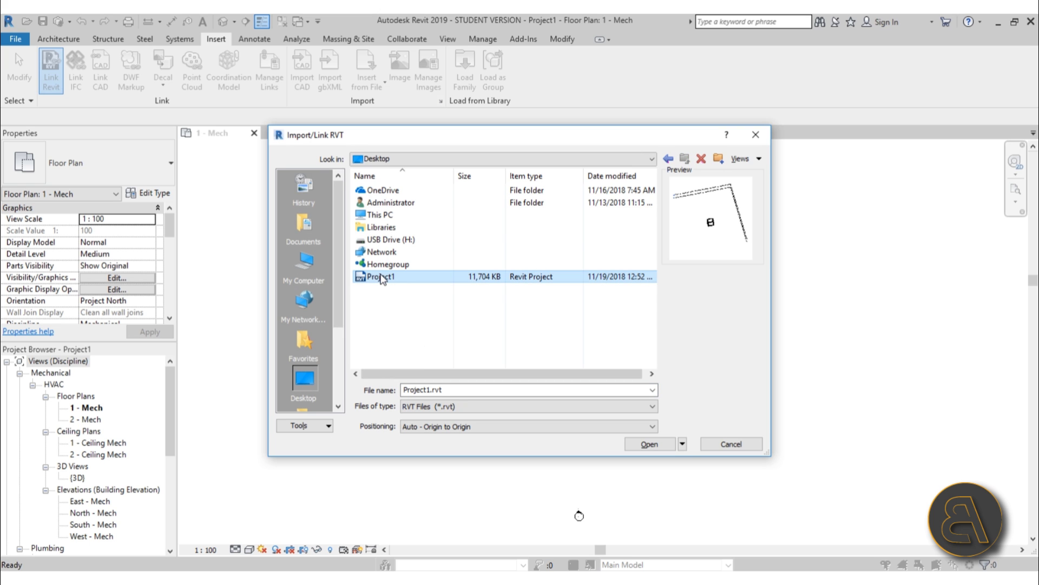
pyautogui.click(649, 444)
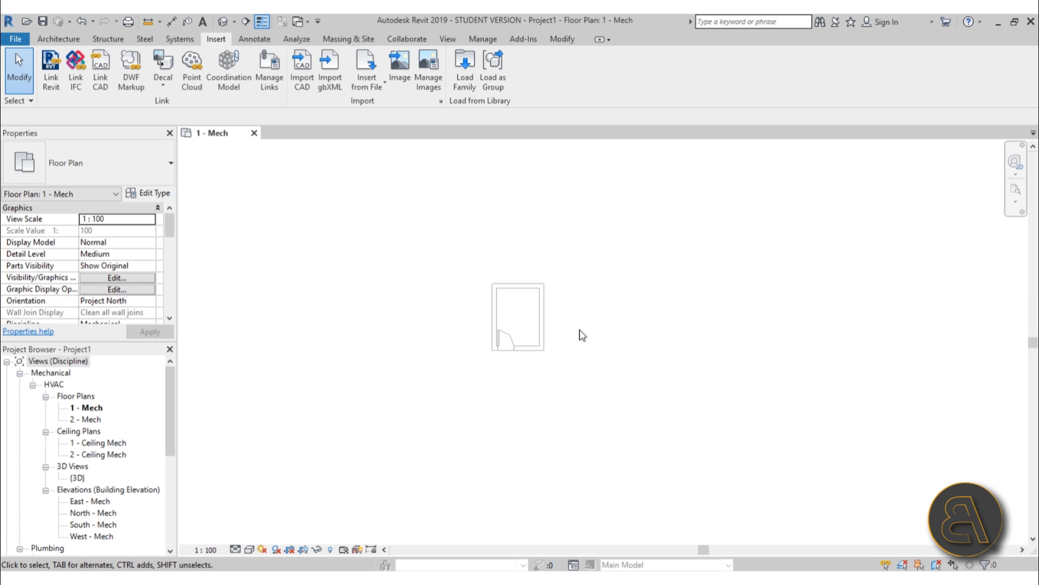
# Step: Inspect the linked building in the floor plan and in the default 3D view, including its door side
pyautogui.scroll(5, 582, 335)
pyautogui.scroll(3, 674, 377)
pyautogui.moveTo(578, 295); pyautogui.dragTo(571, 397, button='middle')
pyautogui.click(227, 24)
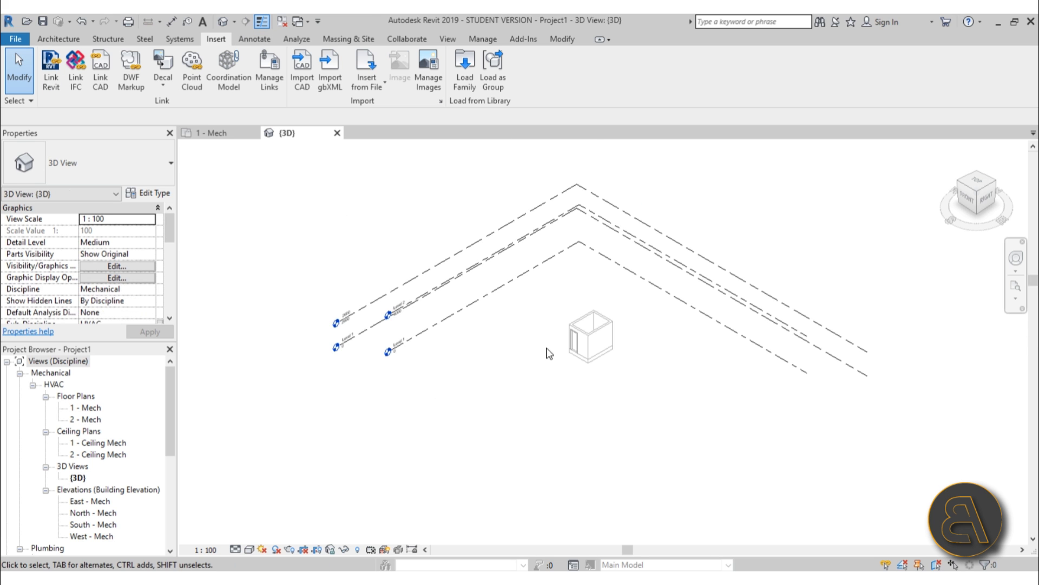
pyautogui.scroll(6, 546, 352)
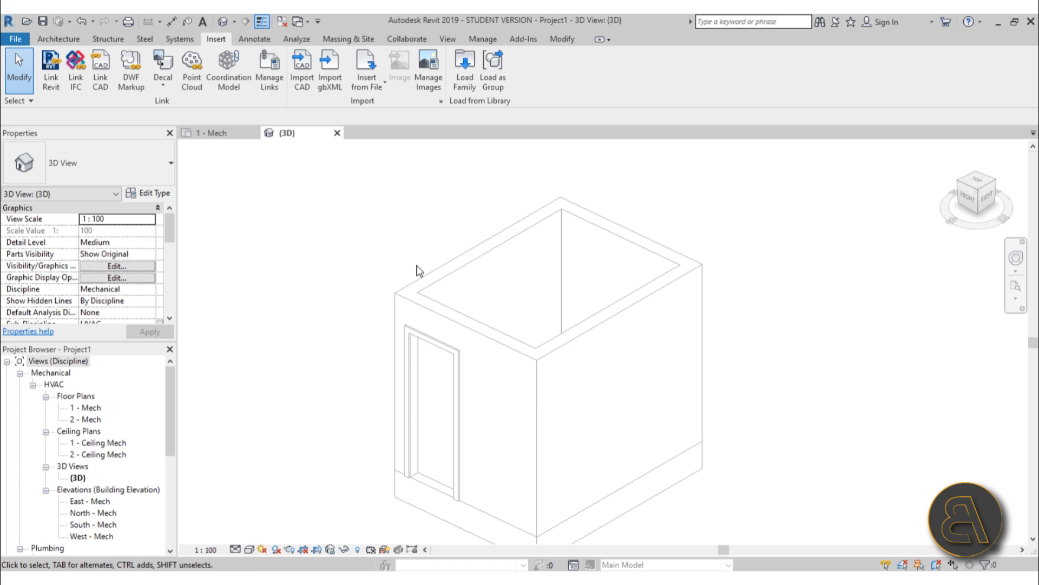
pyautogui.scroll(-2, 413, 292)
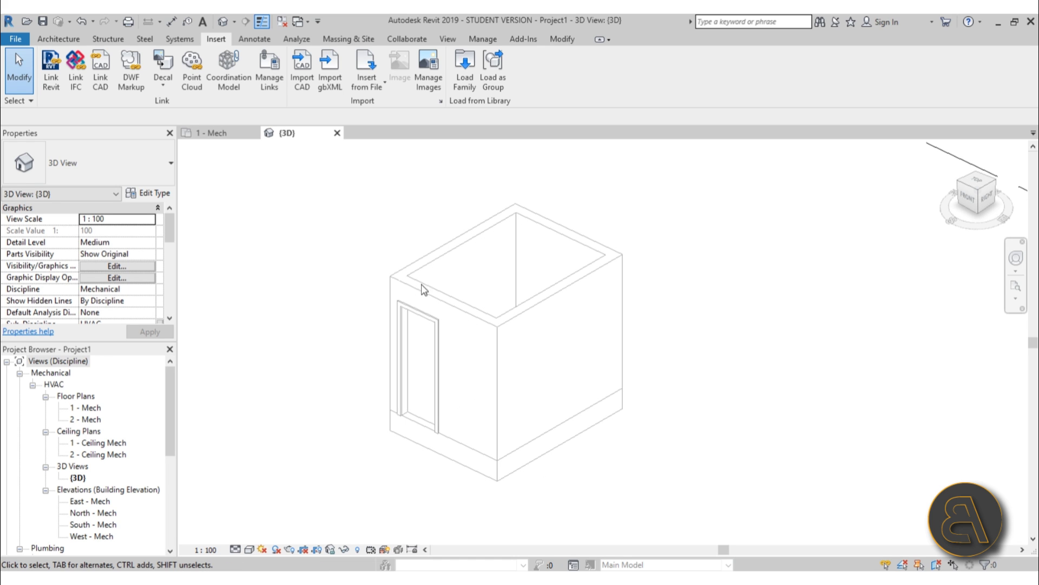
pyautogui.keyDown('shift'); pyautogui.moveTo(413, 287); pyautogui.dragTo(501, 372, button='middle'); pyautogui.keyUp('shift')
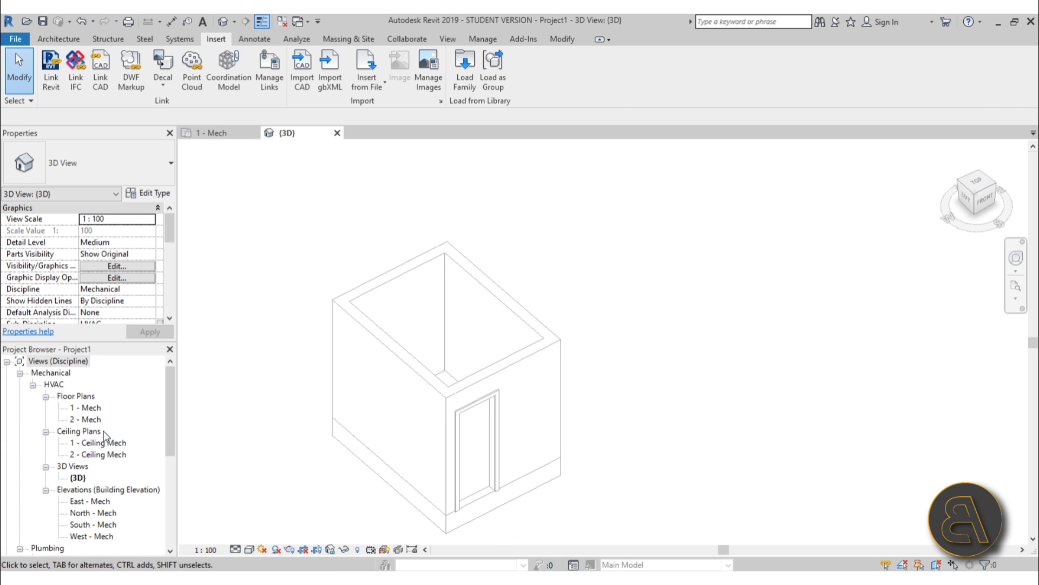
# Step: Open the 1 - Plumbing floor plan and show the linked room in it
pyautogui.scroll(-3, 73, 449)
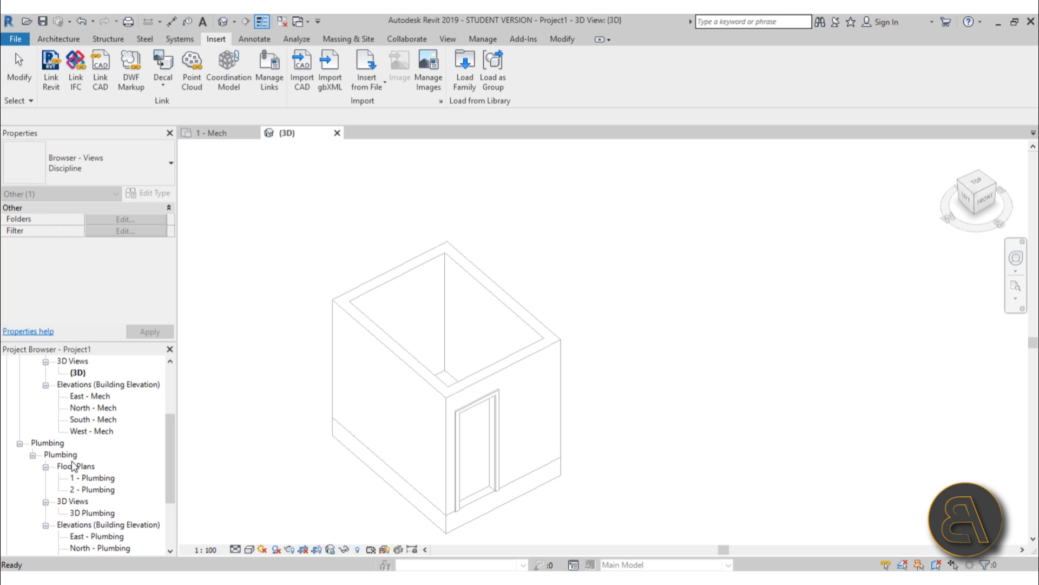
pyautogui.scroll(-1, 73, 466)
pyautogui.doubleClick(96, 443)
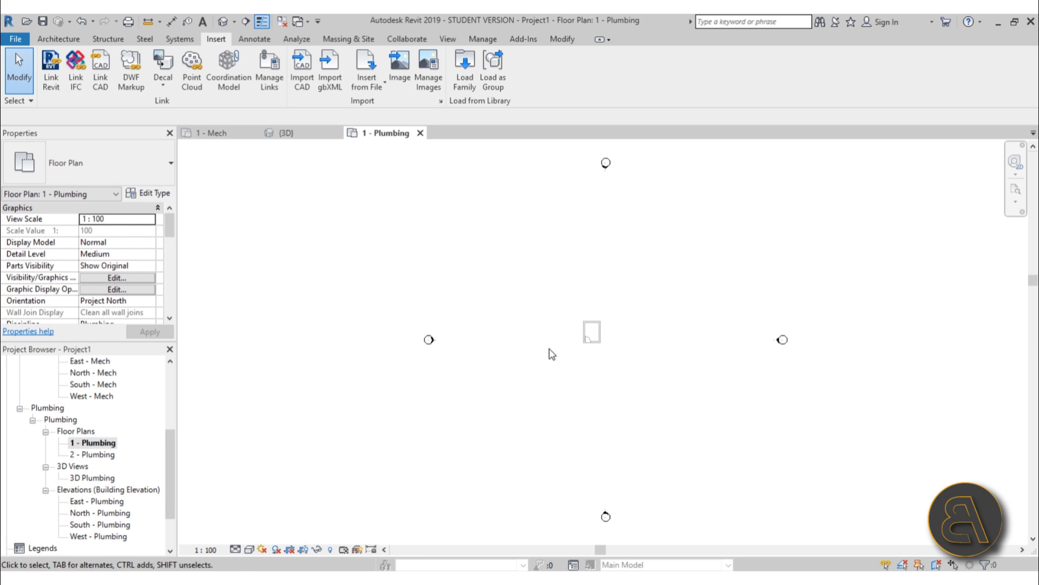
pyautogui.scroll(6, 585, 344)
# Step: Open the South - Plumbing elevation and check the linked model's levels against the project's levels
pyautogui.moveTo(165, 438); pyautogui.dragTo(167, 486)
pyautogui.doubleClick(101, 466)
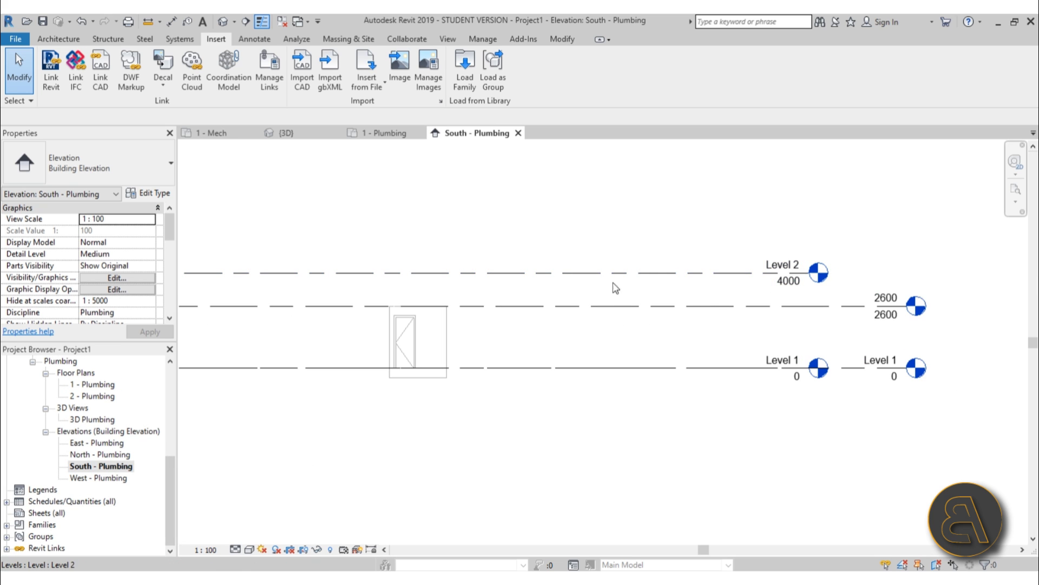
pyautogui.click(725, 306)
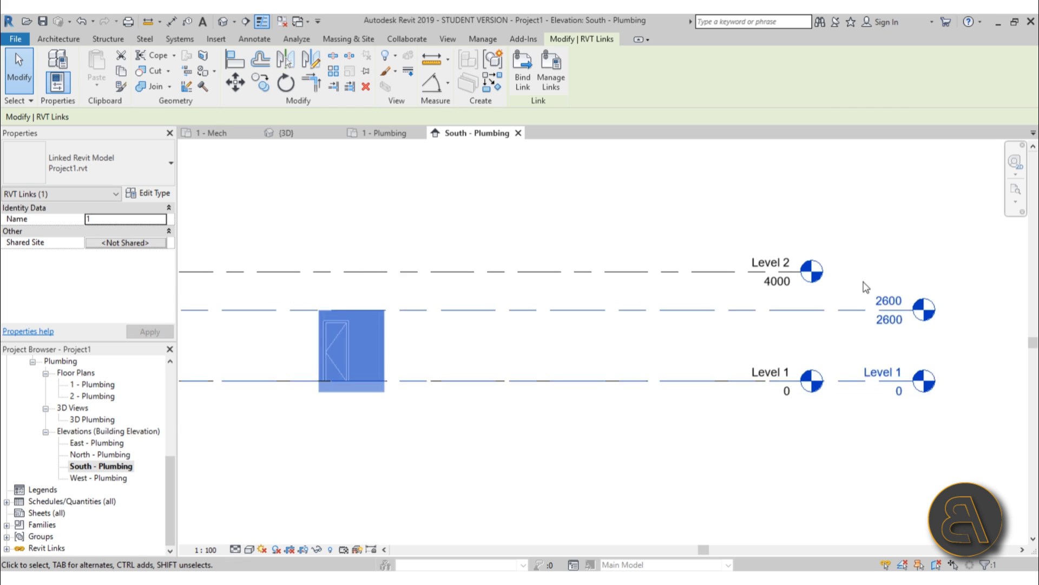
pyautogui.scroll(2, 864, 270)
pyautogui.press('Escape')
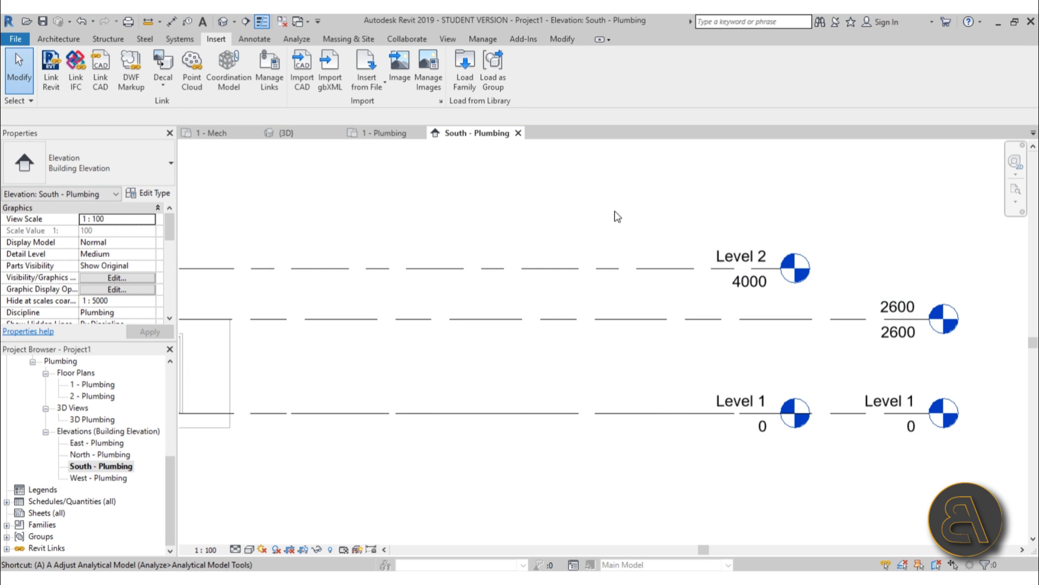
# Step: Align Level 2 of the project with the linked model's 2600 level
pyautogui.press('a')
pyautogui.press('l')
pyautogui.click(633, 319)
pyautogui.click(625, 271)
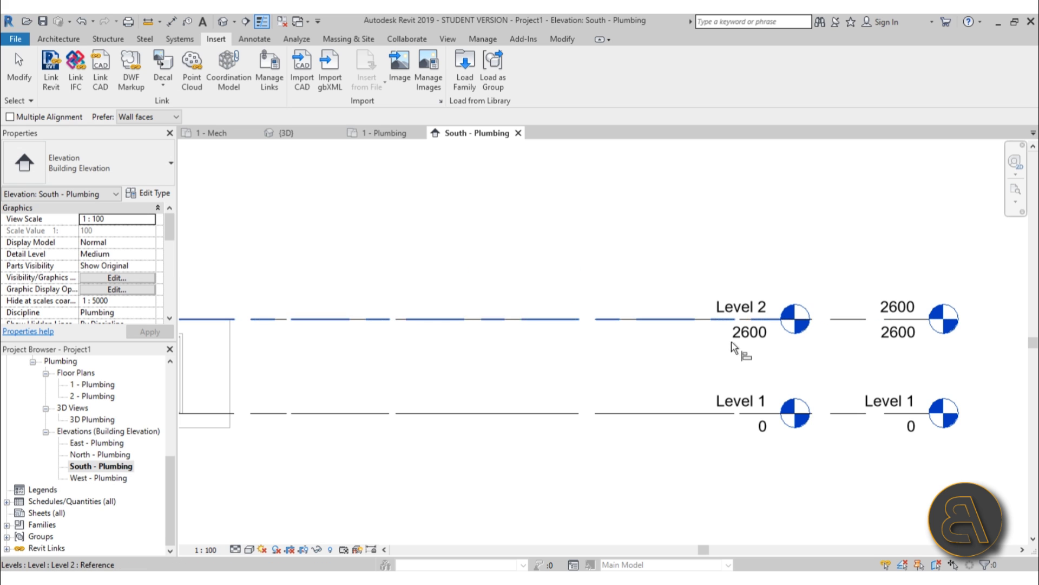
pyautogui.press('Escape')
pyautogui.scroll(-1, 644, 243)
pyautogui.scroll(-1, 645, 247)
pyautogui.scroll(1, 530, 295)
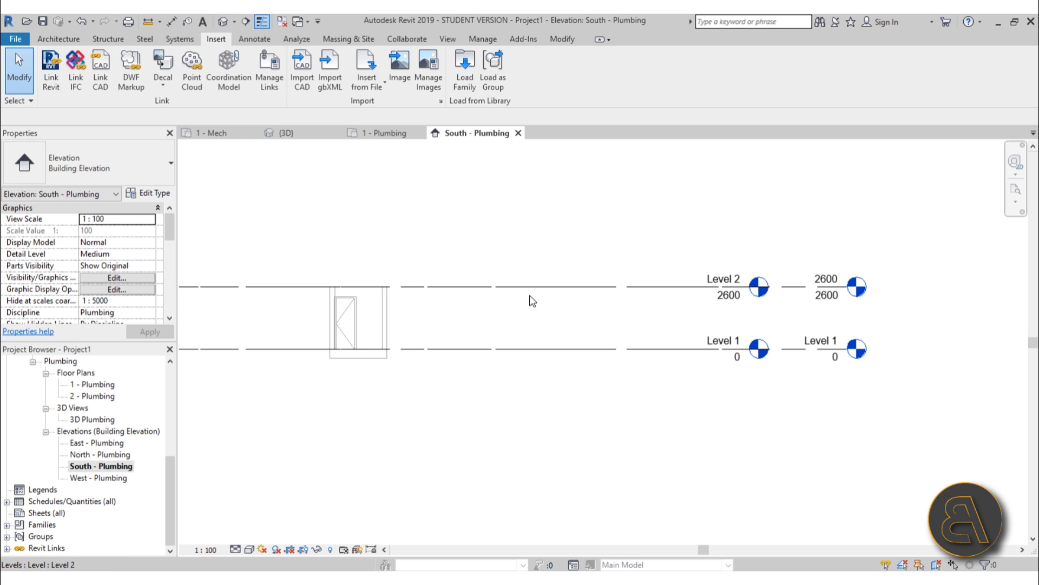
# Step: Return to the 1 - Plumbing floor plan and frame the linked room
pyautogui.doubleClick(92, 383)
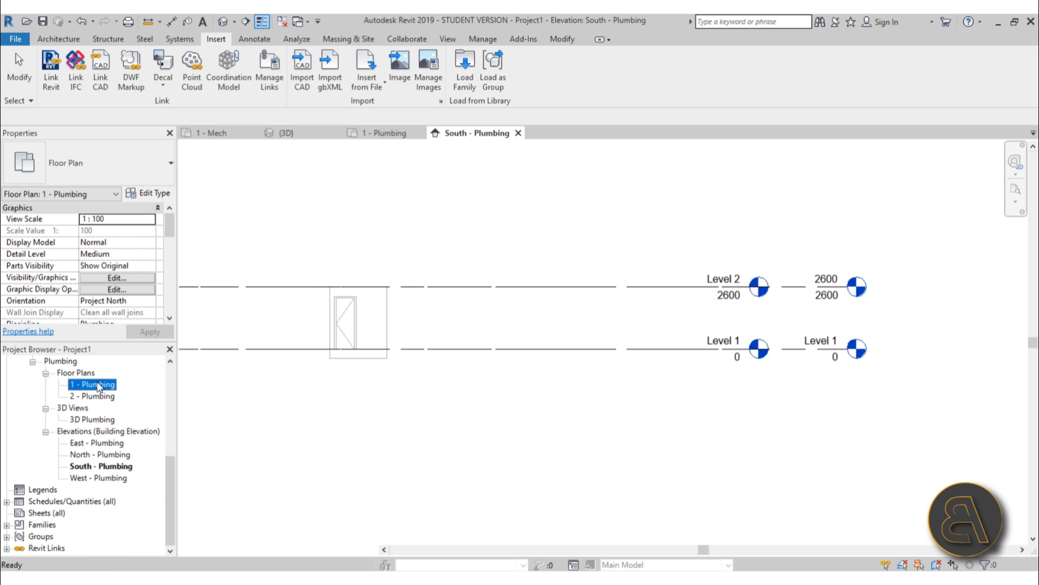
pyautogui.scroll(1, 610, 260)
pyautogui.moveTo(610, 260); pyautogui.dragTo(575, 301, button='middle')
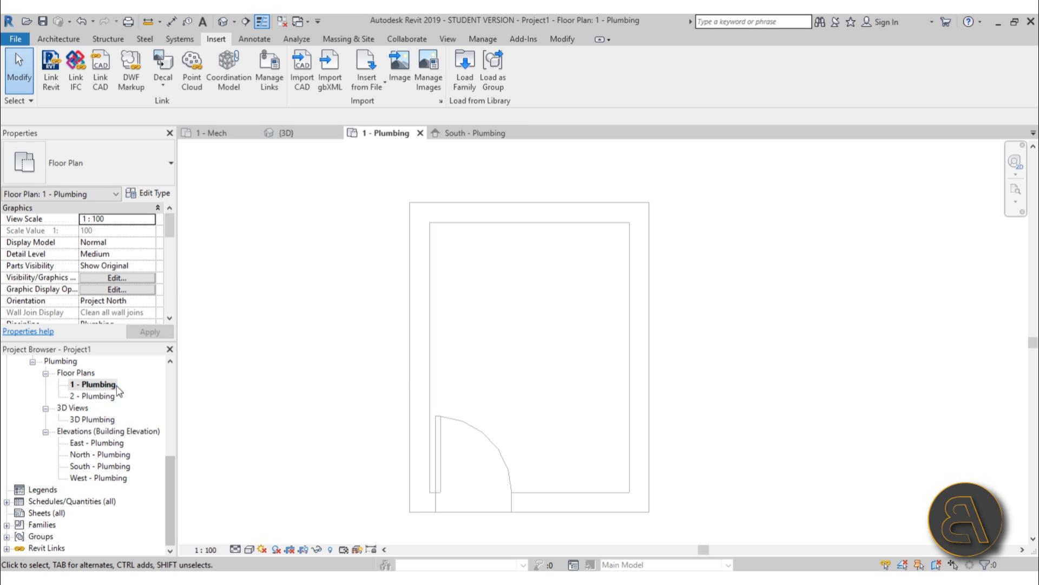
pyautogui.scroll(1, 529, 271)
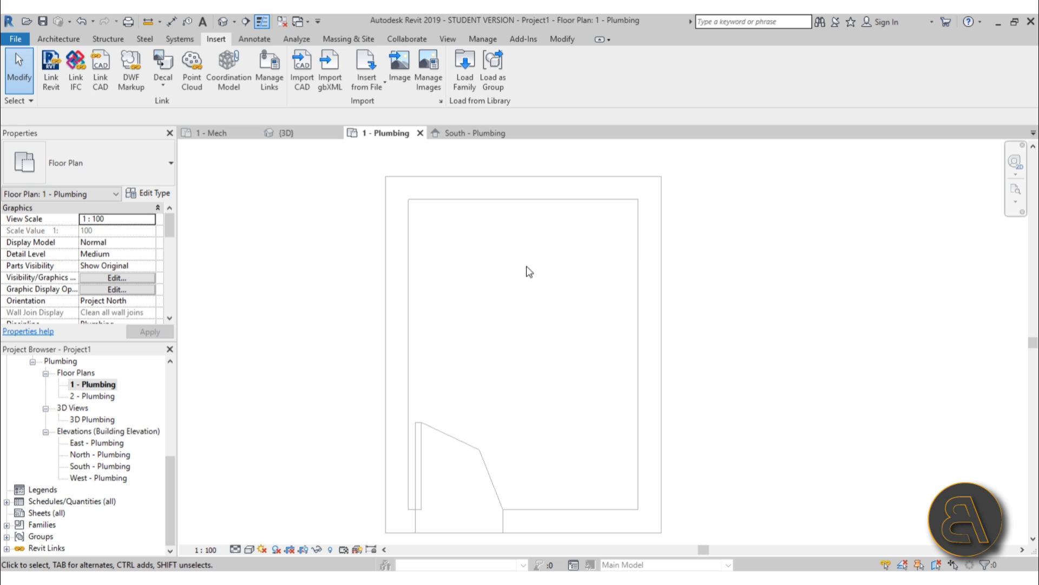
# Step: Load the shower cabin, water heater, tap, toilet and basin families from the desktop into the project
pyautogui.click(75, 40)
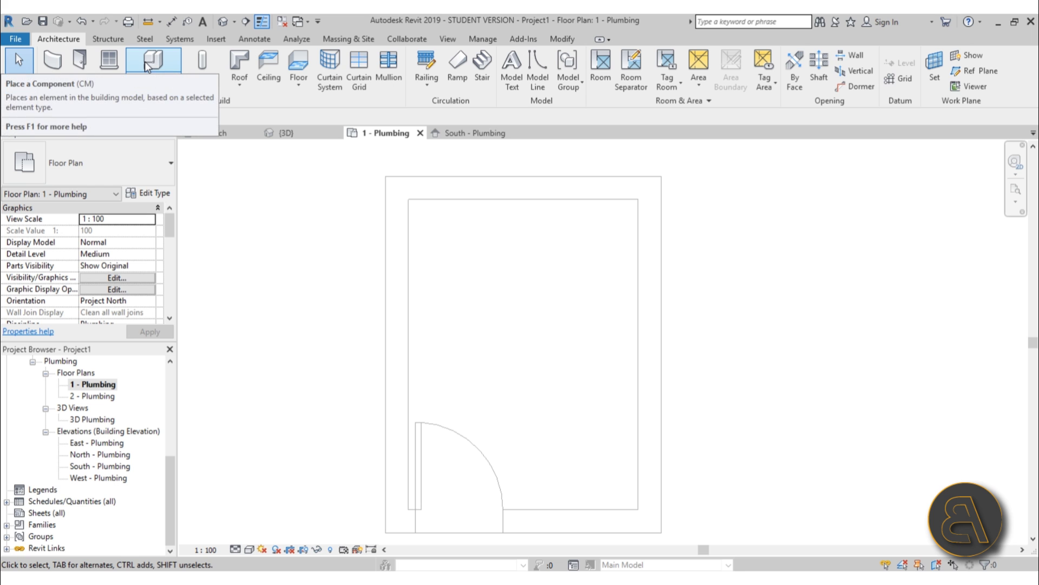
pyautogui.moveTo(418, 19); pyautogui.dragTo(509, 42)
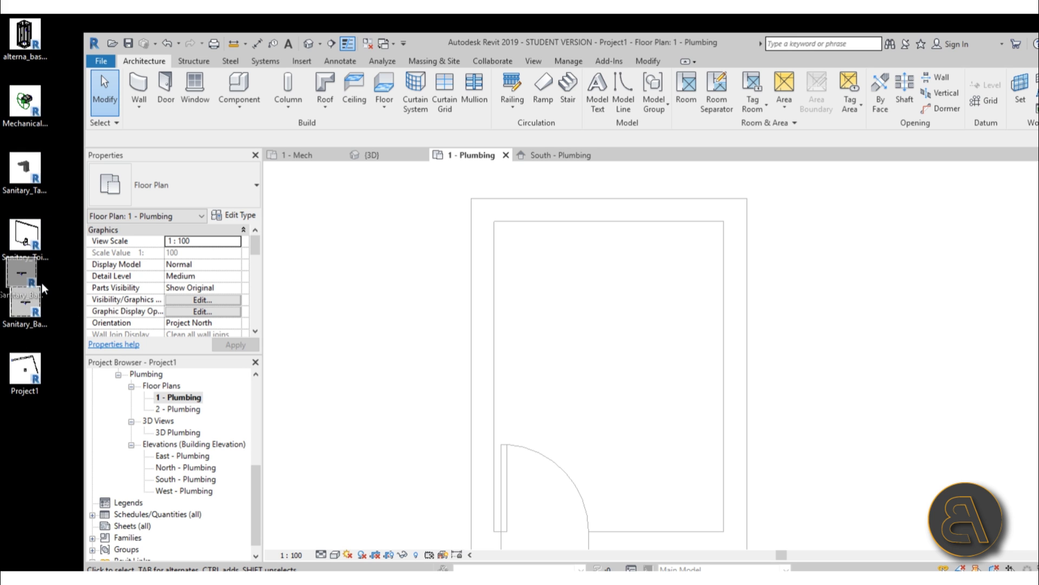
pyautogui.moveTo(75, 311); pyautogui.dragTo(2, 19)
pyautogui.moveTo(526, 275); pyautogui.dragTo(525, 275)
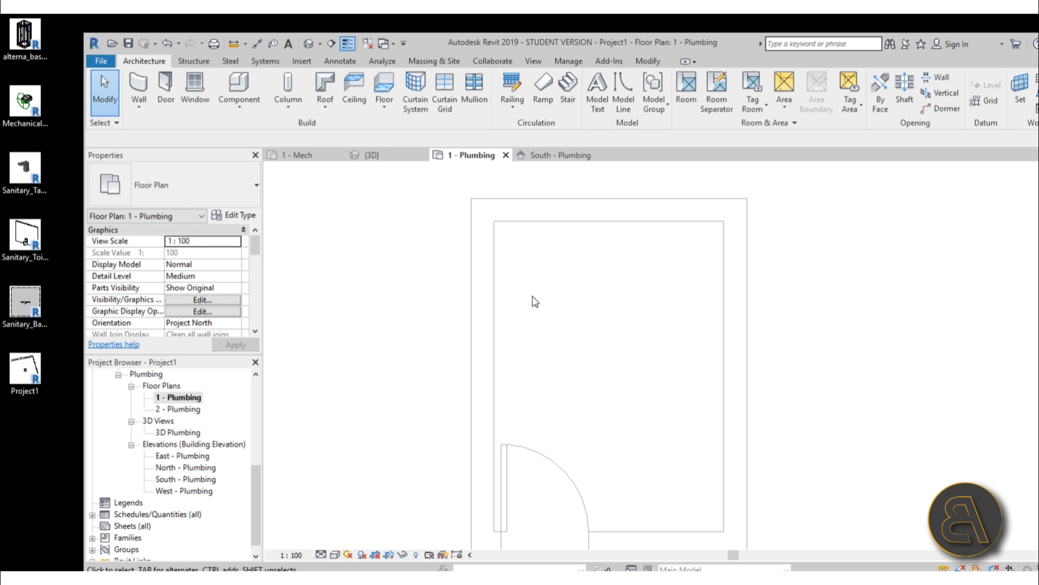
pyautogui.moveTo(683, 48); pyautogui.dragTo(565, 45)
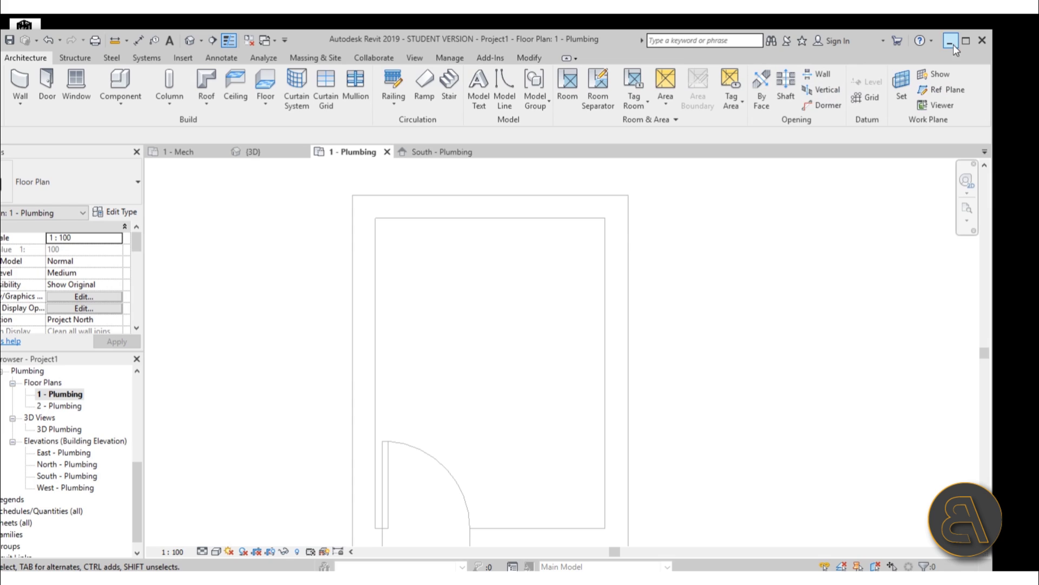
pyautogui.click(967, 43)
# Step: Place the Zurn Z5006 Sundara wall-mounted basin on the inner face of the room's east wall, near the door end
pyautogui.scroll(-2, 519, 277)
pyautogui.scroll(1, 520, 281)
pyautogui.moveTo(526, 299); pyautogui.dragTo(502, 283, button='middle')
pyautogui.click(154, 65)
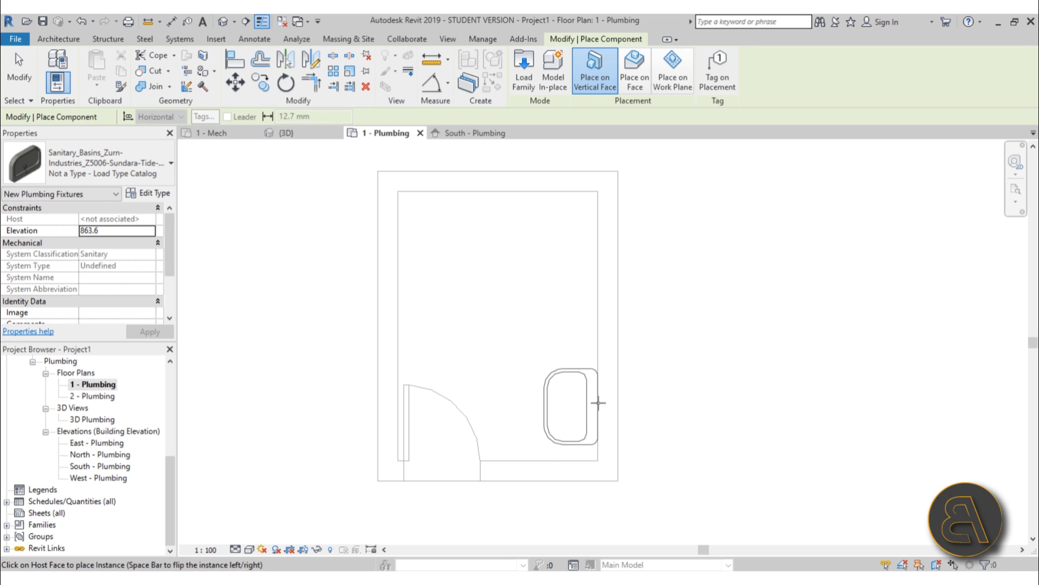
pyautogui.click(598, 389)
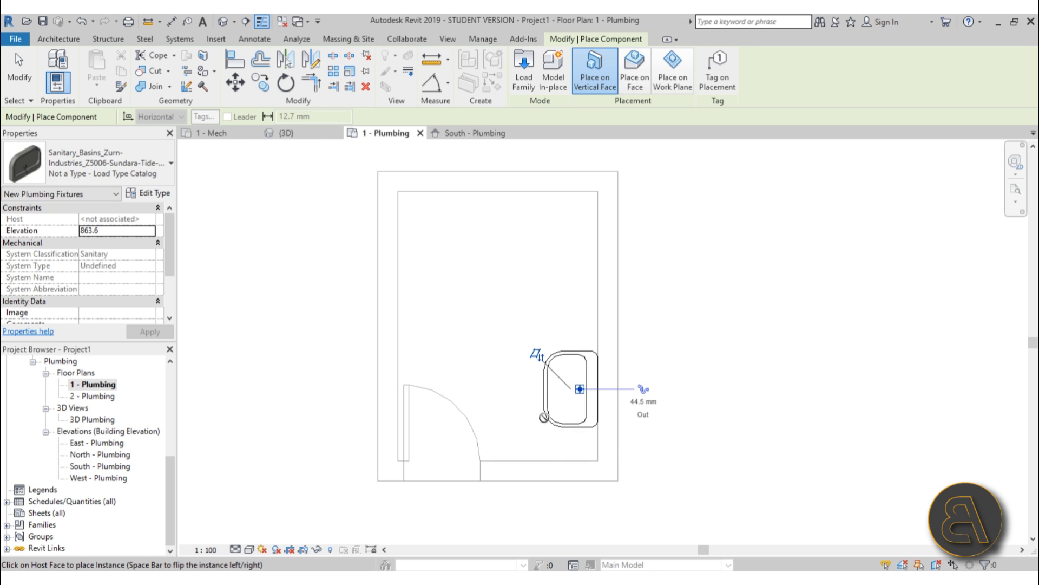
# Step: Compare the basin at Fine, Medium and Coarse detail levels, and leave the plumbing plan set to Fine
pyautogui.scroll(2, 557, 411)
pyautogui.click(236, 549)
pyautogui.click(250, 536)
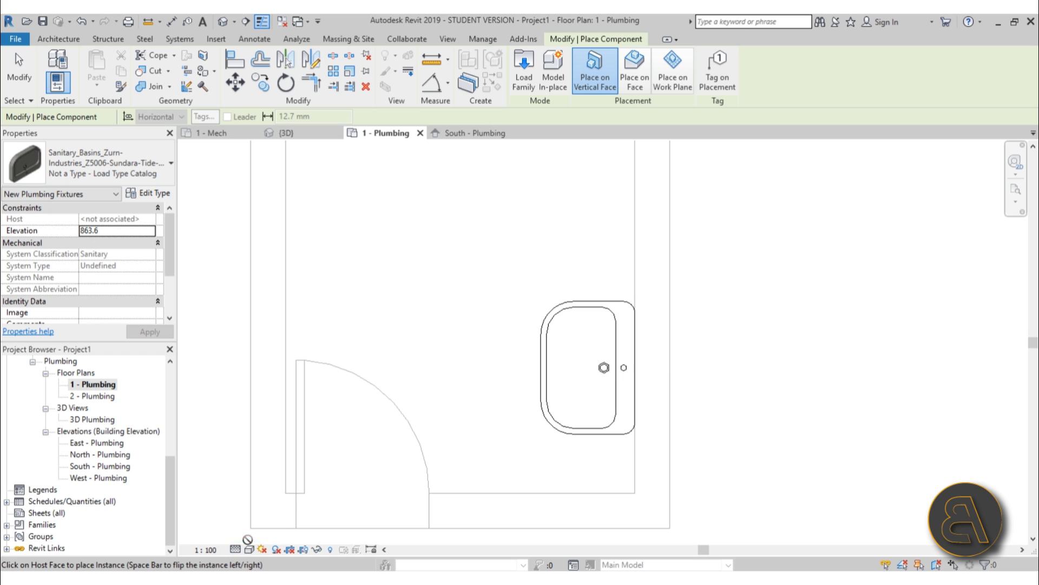
pyautogui.click(236, 550)
pyautogui.click(248, 523)
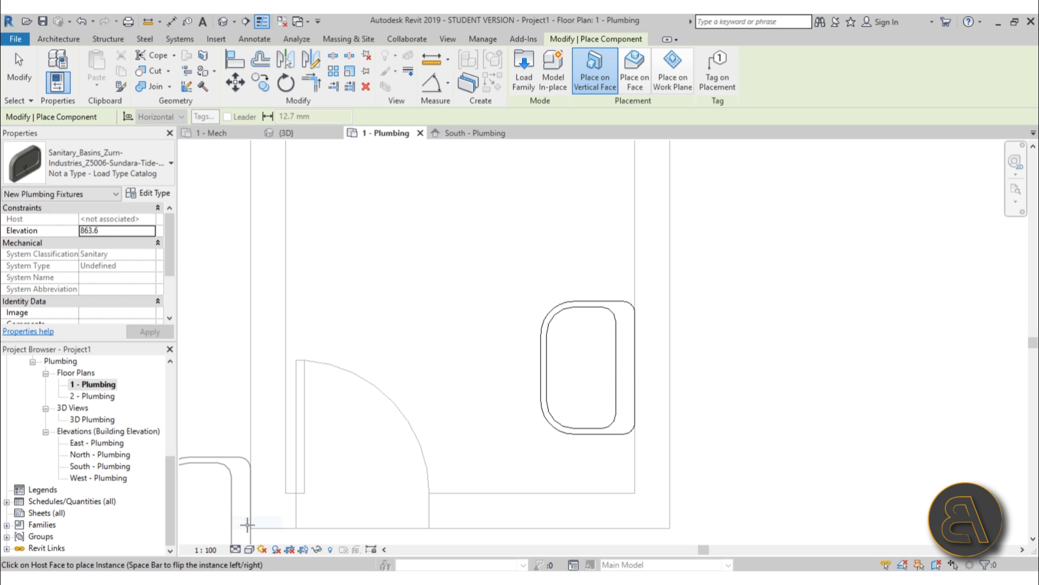
pyautogui.click(236, 549)
pyautogui.click(249, 510)
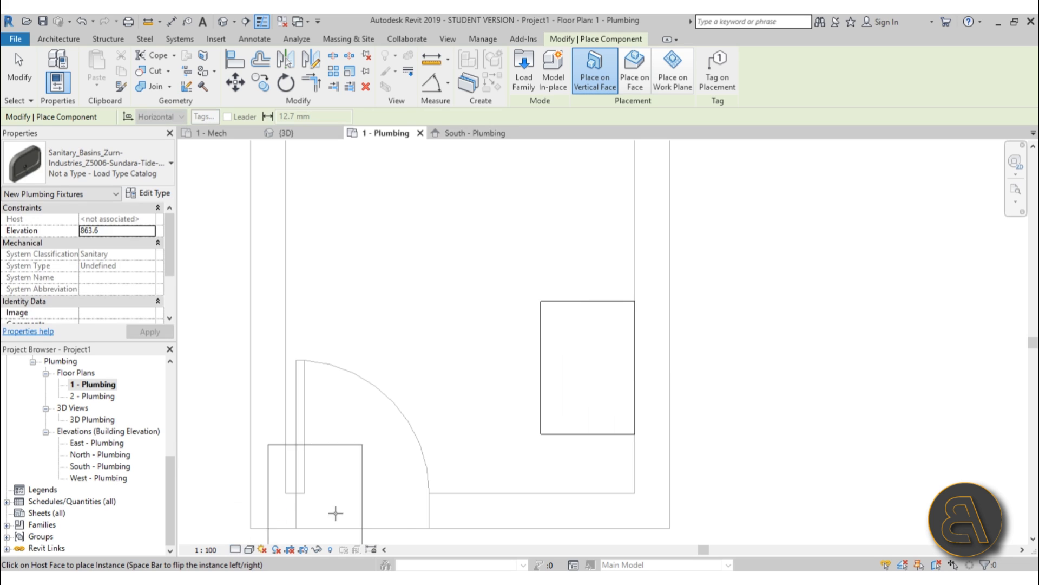
pyautogui.click(235, 550)
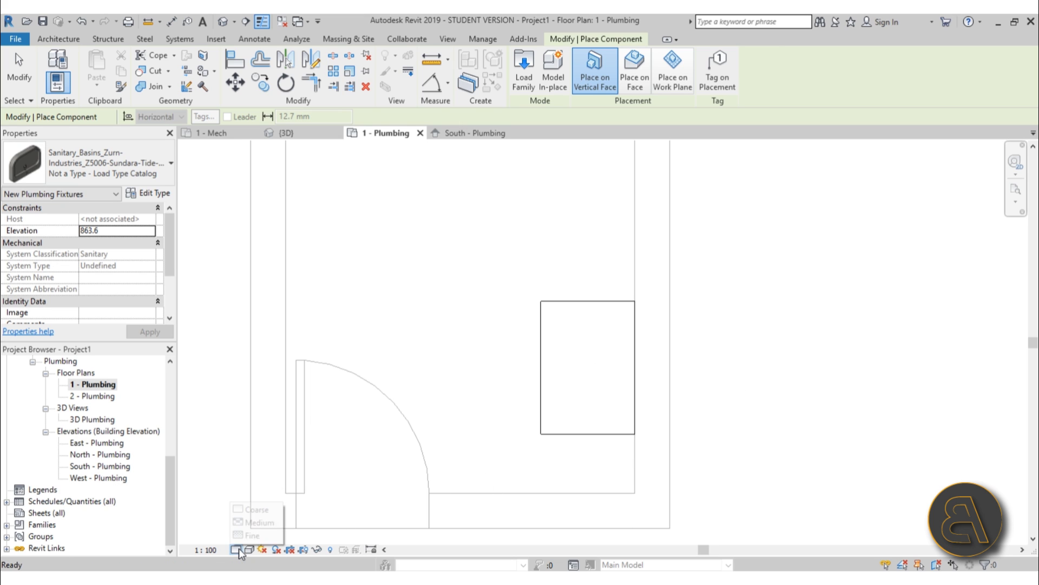
pyautogui.click(251, 536)
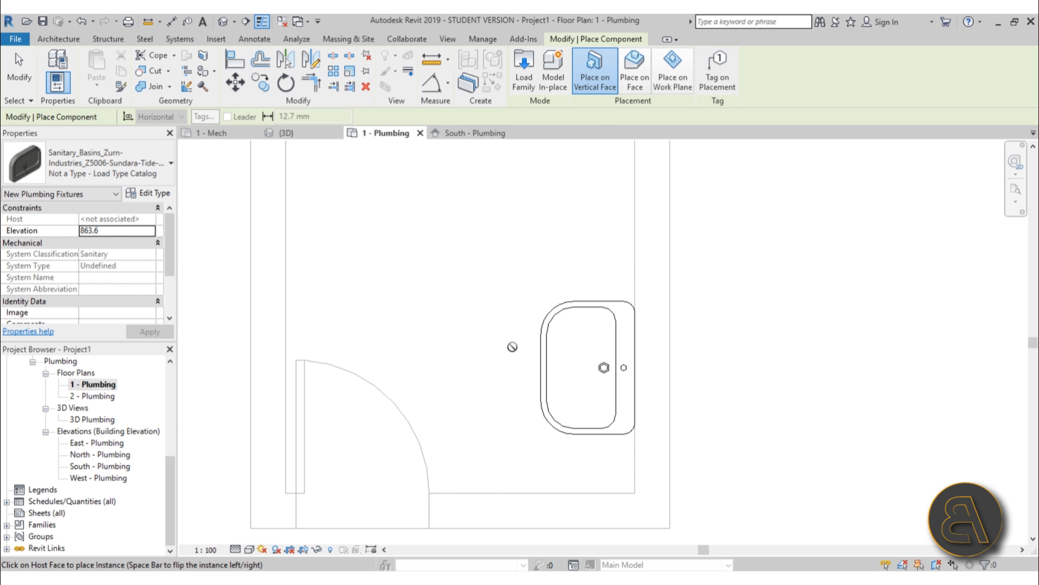
# Step: Place the Noritz NRC1111-DV Indoor Wall Mounted water heater in the 3D view on the inner wall face opposite the door
pyautogui.scroll(-3, 482, 299)
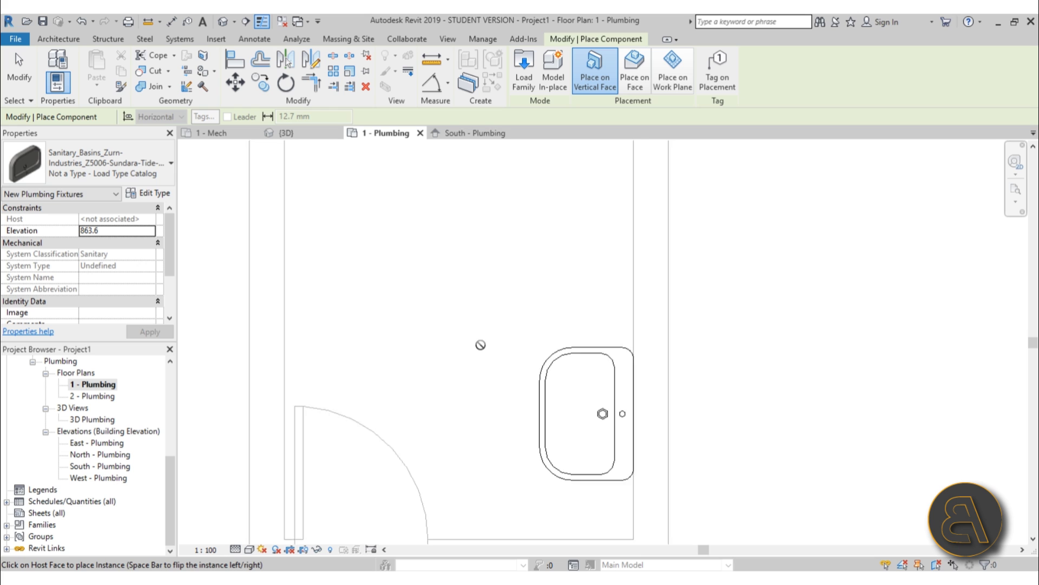
pyautogui.click(148, 167)
pyautogui.moveTo(102, 249)
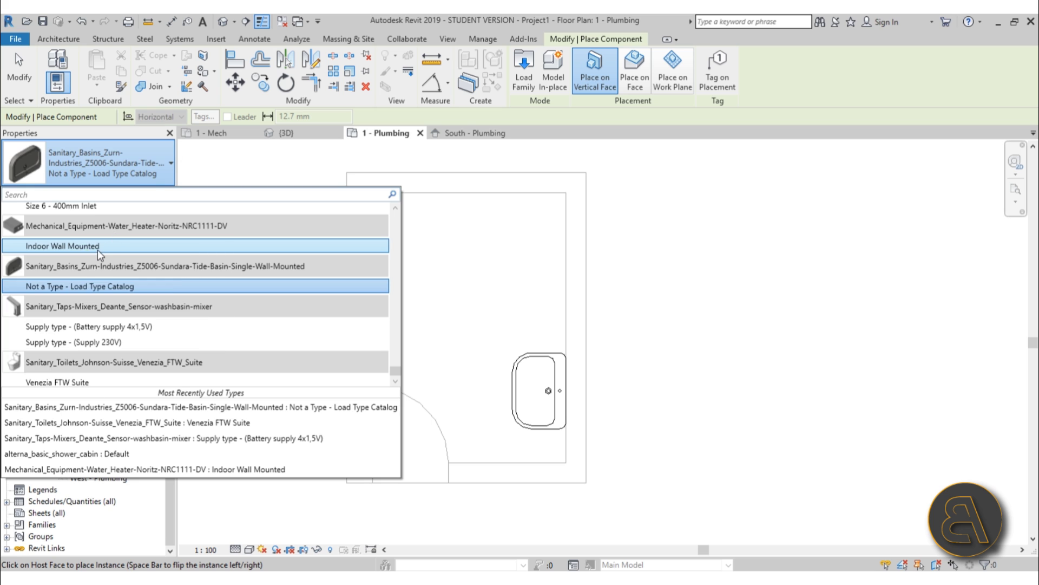
pyautogui.click(97, 247)
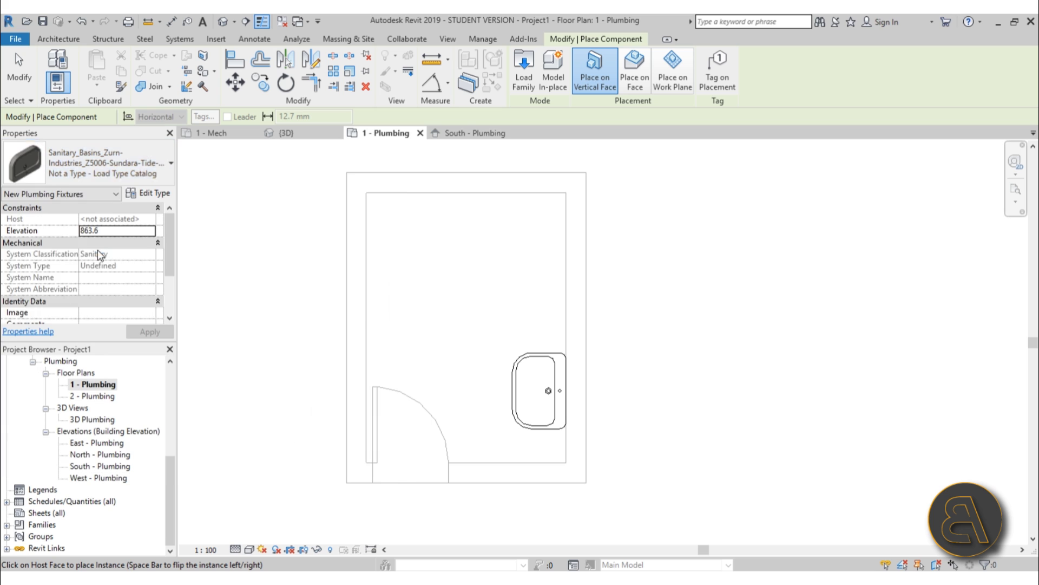
pyautogui.click(227, 25)
pyautogui.scroll(3, 417, 284)
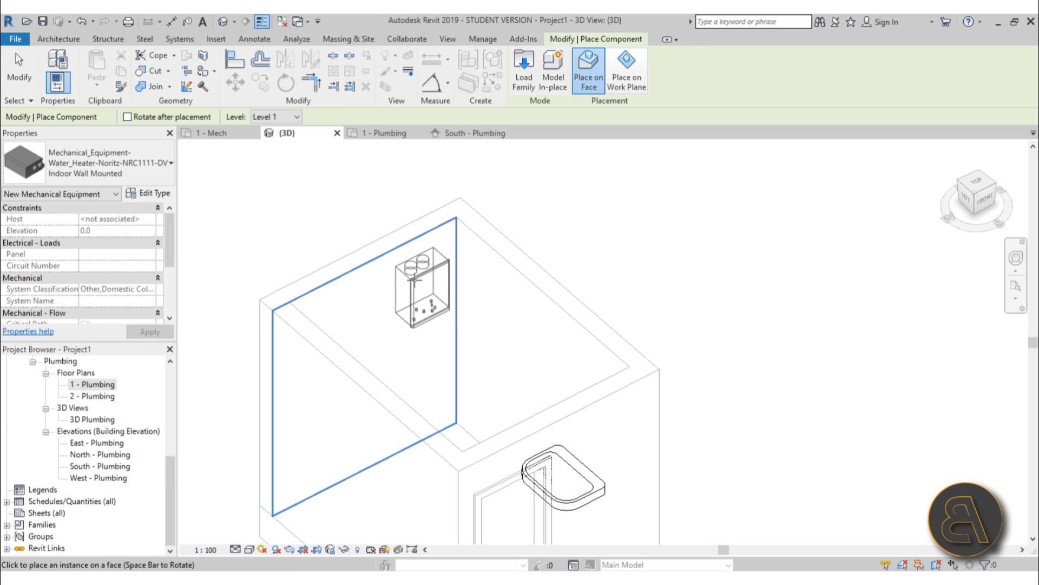
pyautogui.click(414, 281)
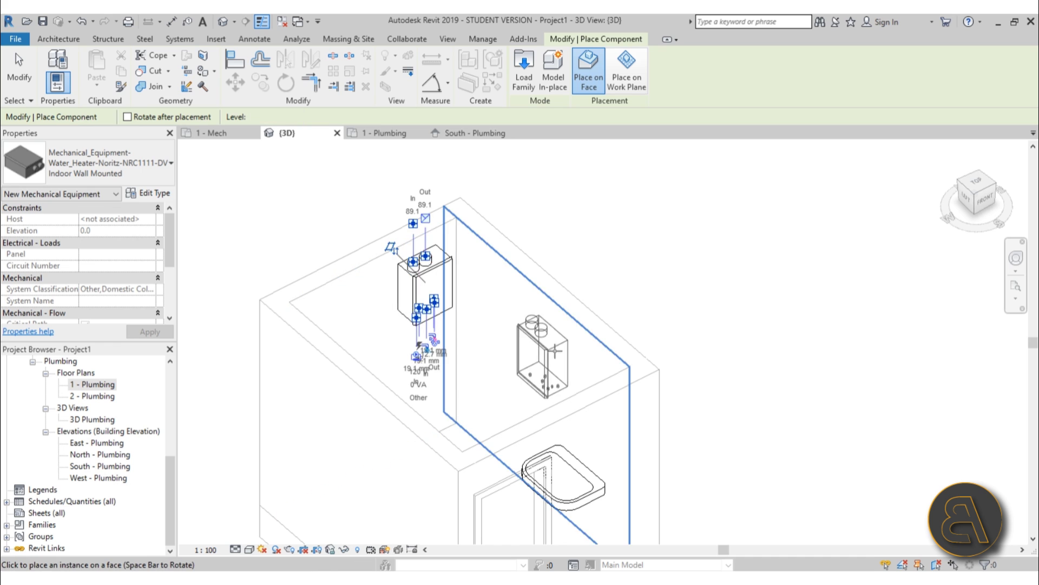
pyautogui.keyDown('shift'); pyautogui.moveTo(555, 351); pyautogui.dragTo(423, 355, button='middle'); pyautogui.keyUp('shift')
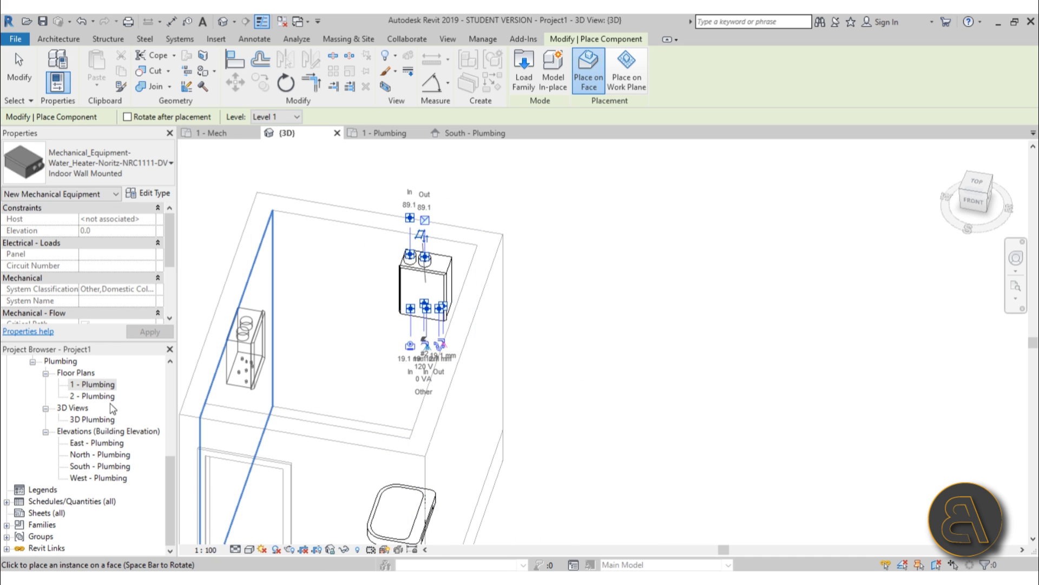
# Step: Place the Laufen floorstanding WC, type 037 Manhattan, on the north wall beneath the water heater in the 1 - Plumbing floor plan
pyautogui.doubleClick(94, 386)
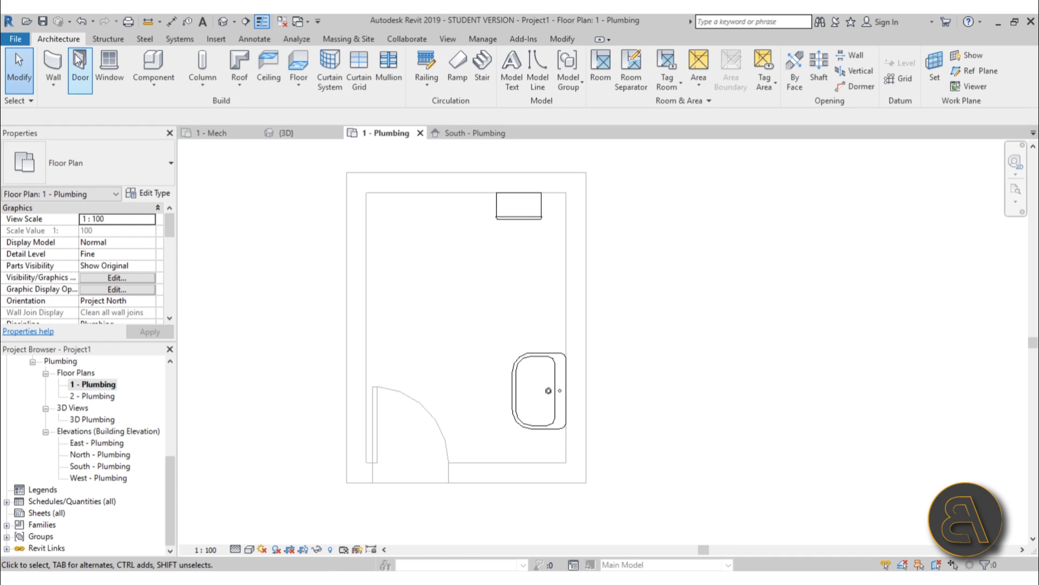
pyautogui.click(156, 63)
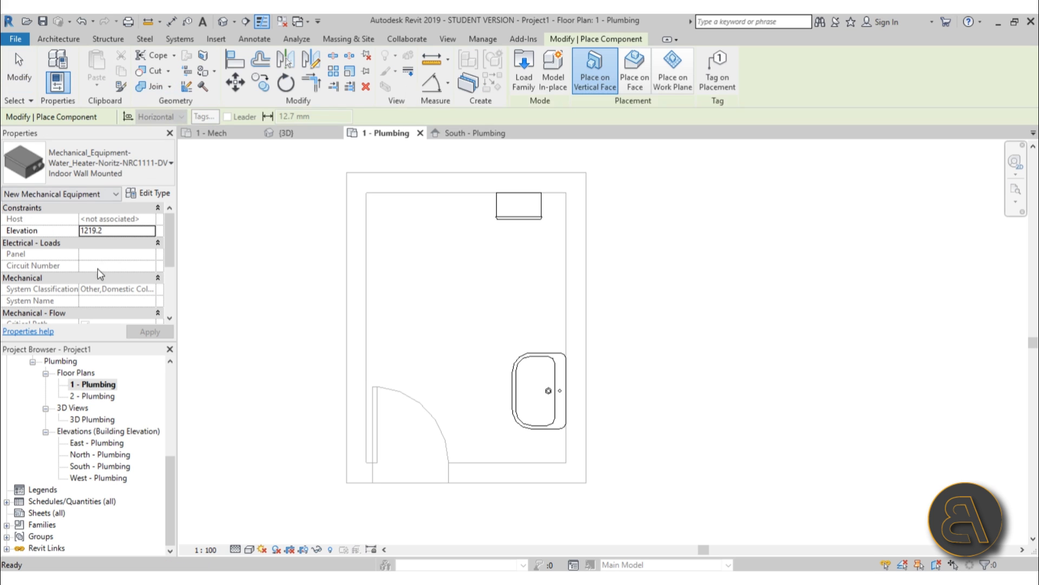
pyautogui.click(120, 163)
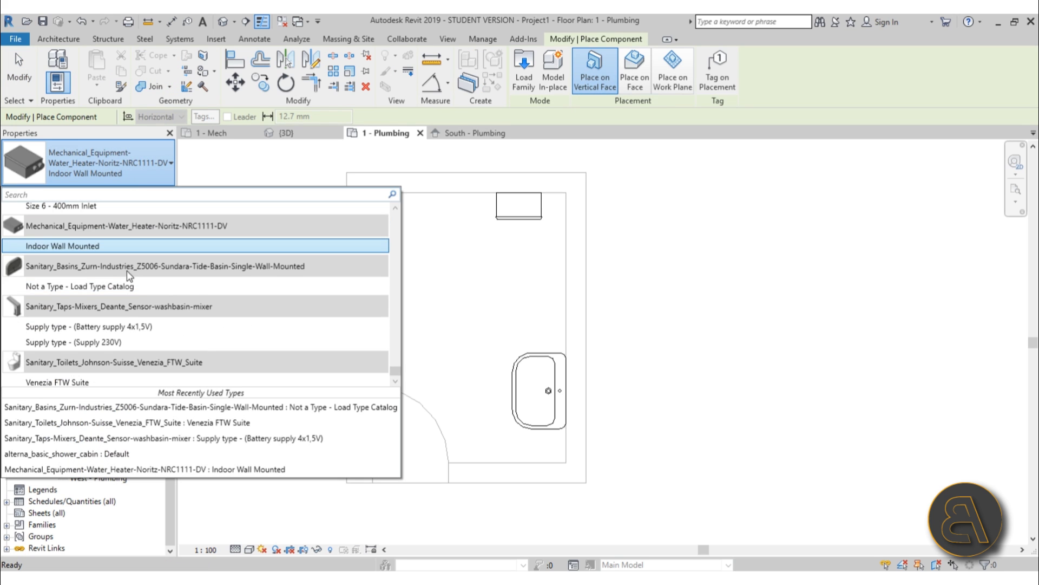
pyautogui.click(60, 379)
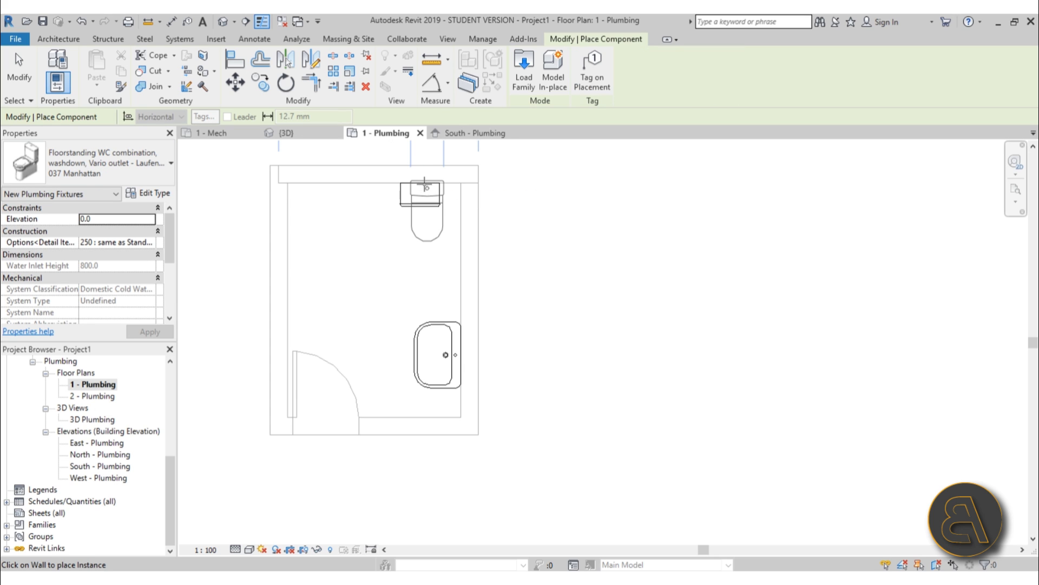
pyautogui.click(425, 185)
pyautogui.moveTo(374, 226); pyautogui.dragTo(384, 269, button='middle')
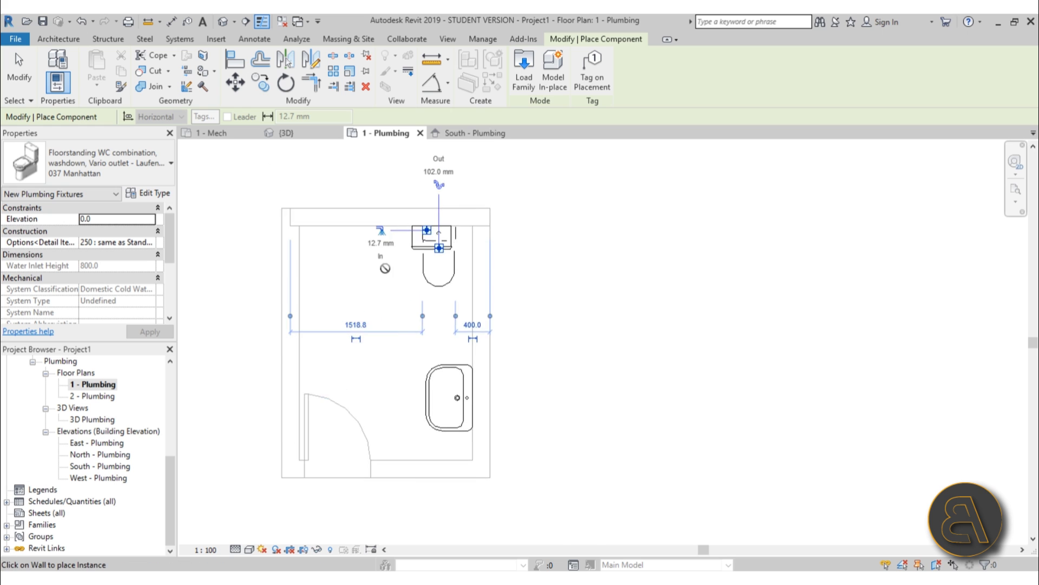
pyautogui.scroll(2, 386, 269)
# Step: Place the alterna_basic_shower_cabin, type Default, in the room's north-west corner beside the toilet
pyautogui.click(33, 81)
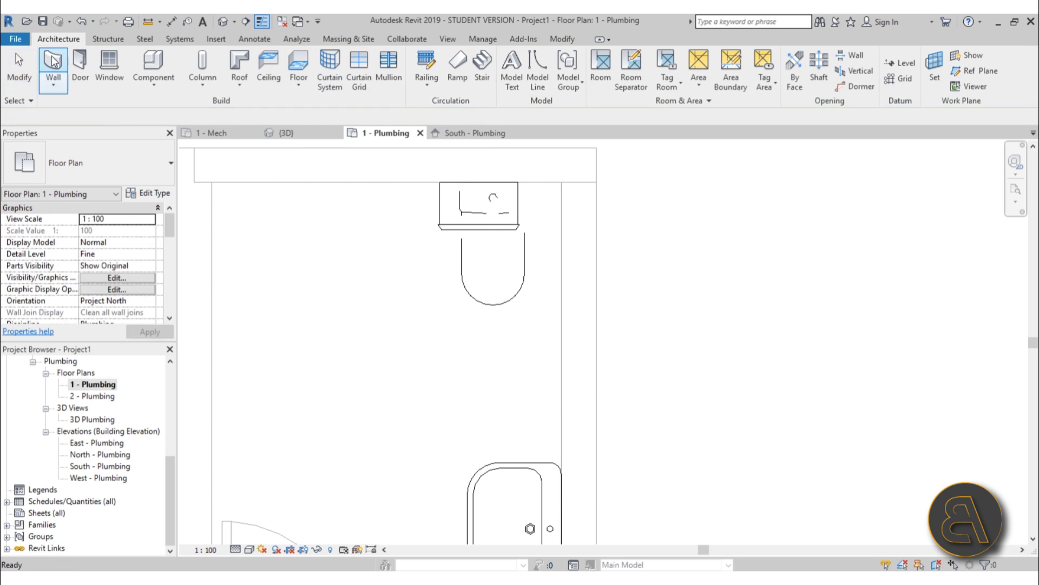
pyautogui.click(147, 68)
pyautogui.click(108, 162)
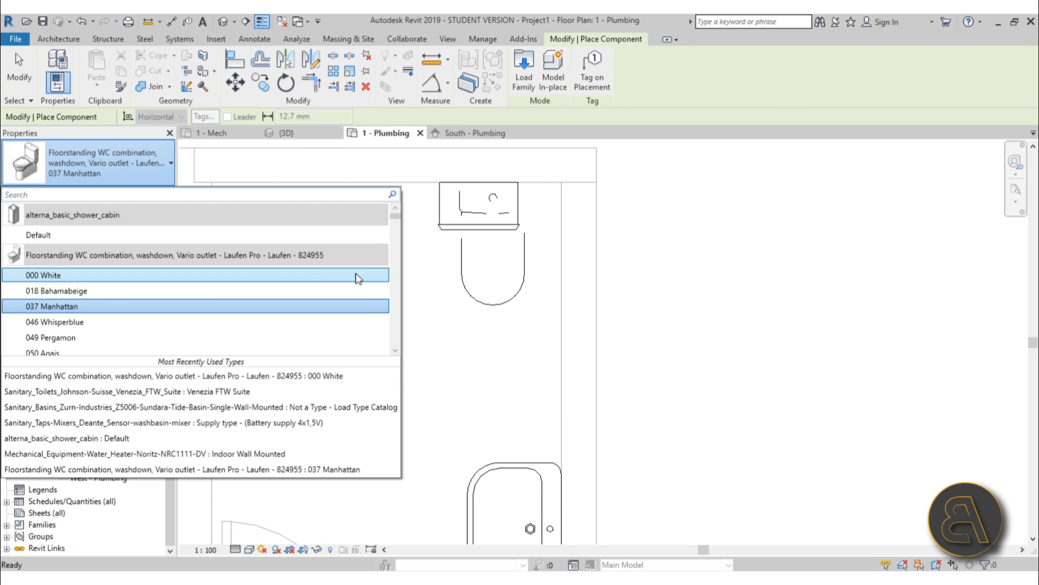
pyautogui.click(157, 237)
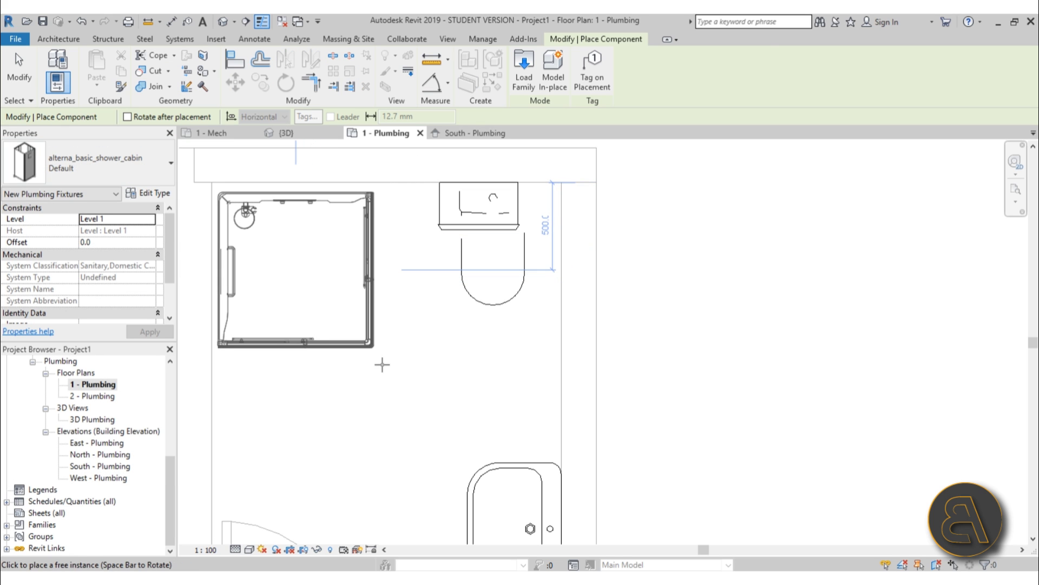
pyautogui.press('Escape')
# Step: Align the shower cabin's back and side edges with the inner faces of the north and west walls
pyautogui.scroll(-1, 265, 348)
pyautogui.moveTo(265, 348); pyautogui.dragTo(350, 403, button='middle')
pyautogui.scroll(2, 328, 330)
pyautogui.press('a')
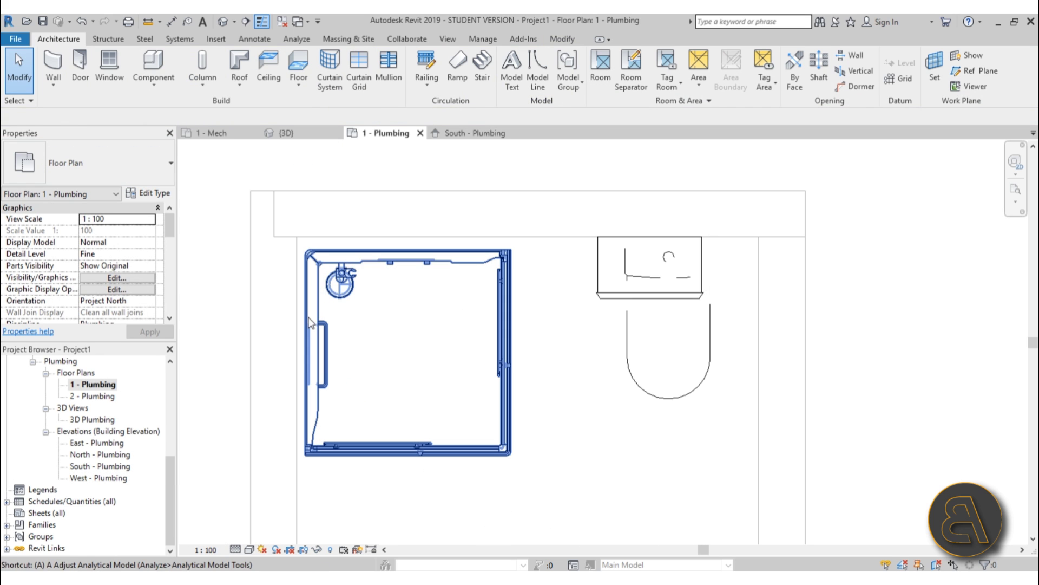
pyautogui.press('l')
pyautogui.scroll(1, 331, 254)
pyautogui.click(330, 233)
pyautogui.click(329, 248)
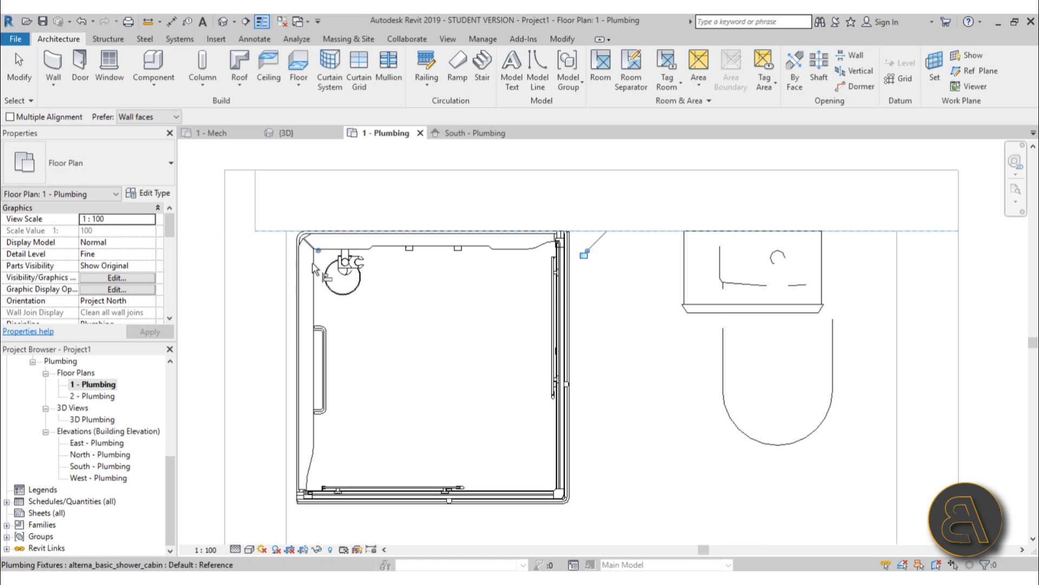
pyautogui.click(286, 311)
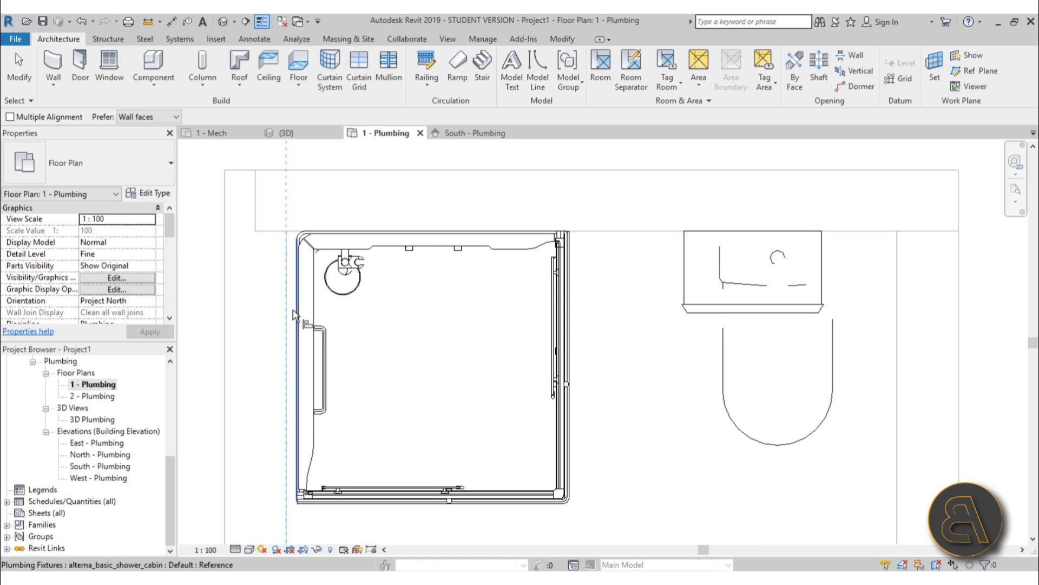
pyautogui.click(293, 316)
pyautogui.scroll(-4, 409, 273)
pyautogui.press('Escape')
pyautogui.press('Escape')
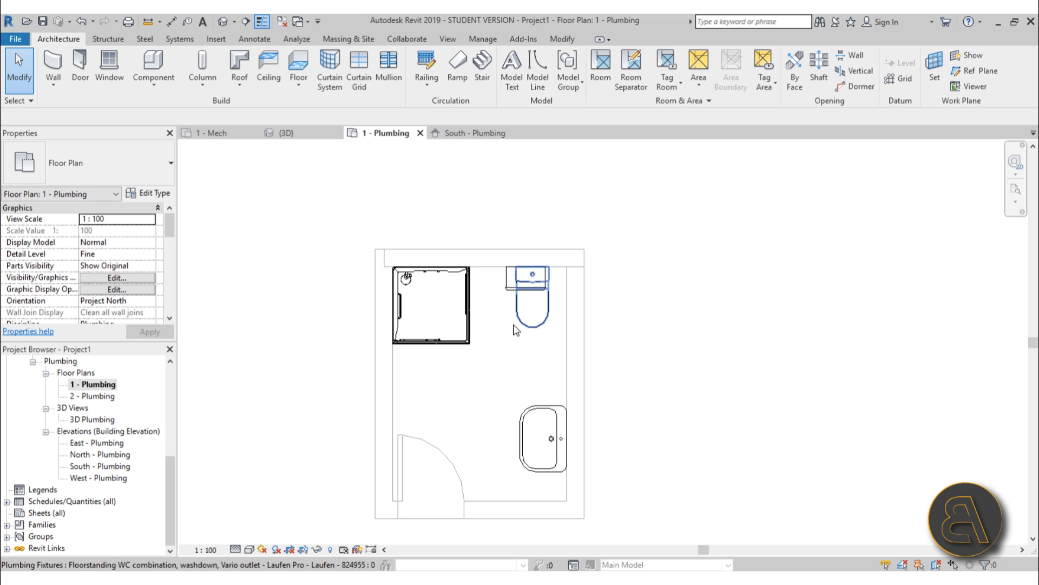
# Step: Show the bathroom in the default 3D view and set that view's detail level to Fine
pyautogui.click(223, 21)
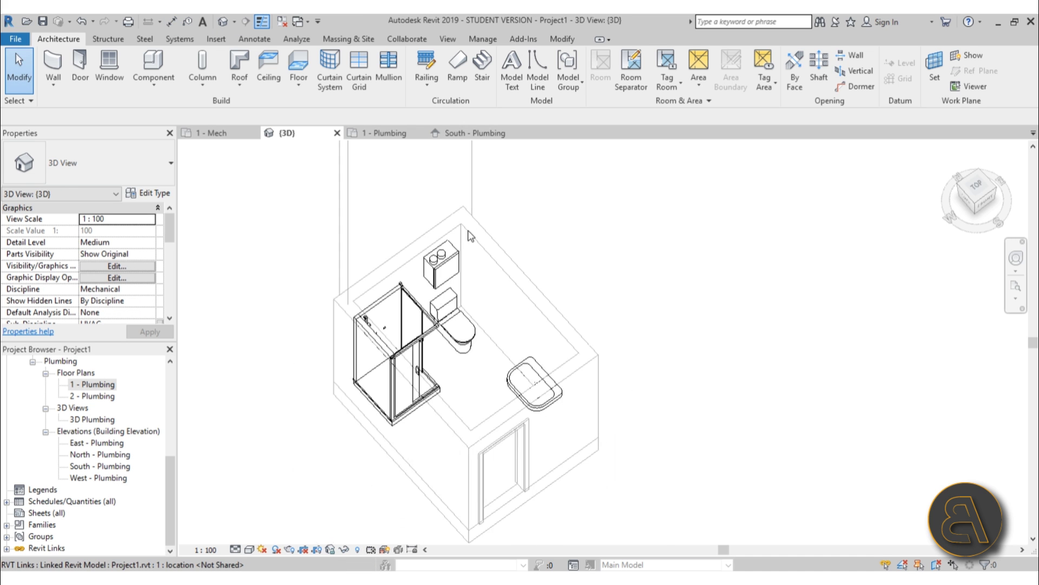
pyautogui.moveTo(633, 281)
pyautogui.keyDown('shift'); pyautogui.mouseDown(button='middle')
pyautogui.moveTo(371, 221)
pyautogui.moveTo(639, 348)
pyautogui.moveTo(731, 283)
pyautogui.moveTo(650, 293)
pyautogui.moveTo(592, 250)
pyautogui.moveTo(644, 295)
pyautogui.mouseUp(button='middle'); pyautogui.keyUp('shift')
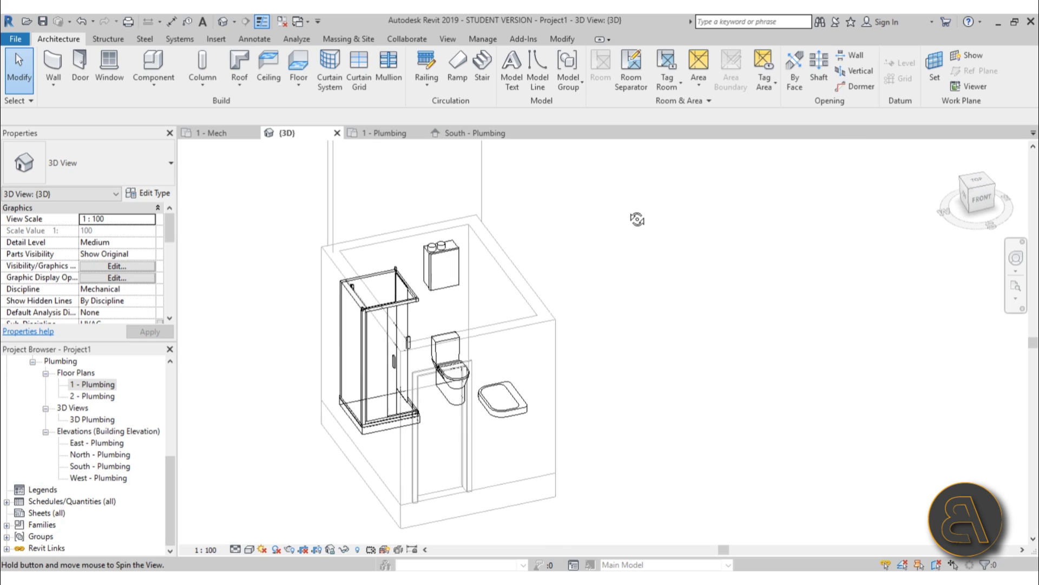
pyautogui.scroll(5, 480, 339)
pyautogui.click(235, 549)
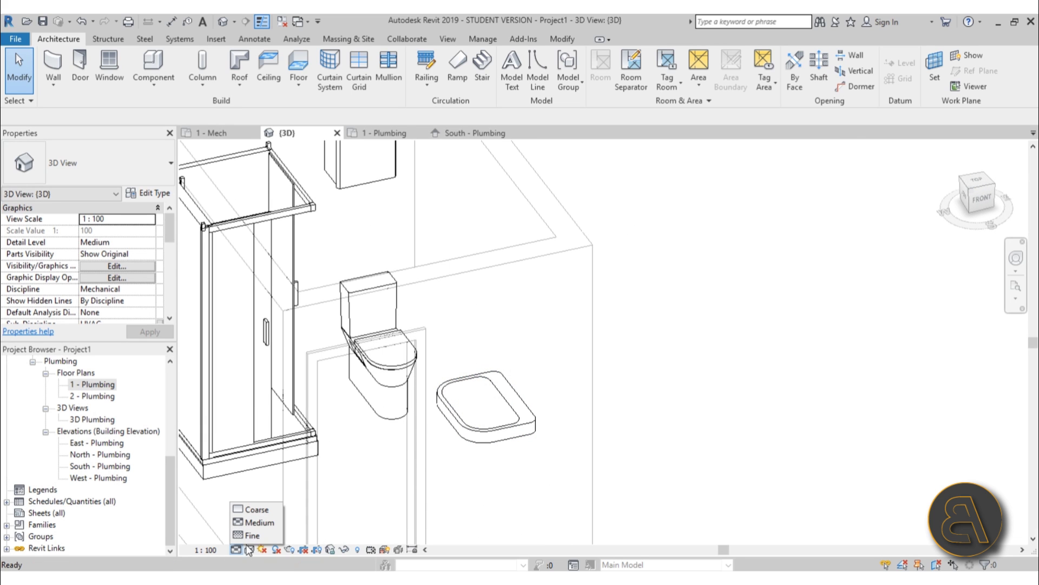
pyautogui.click(263, 540)
pyautogui.scroll(-4, 401, 410)
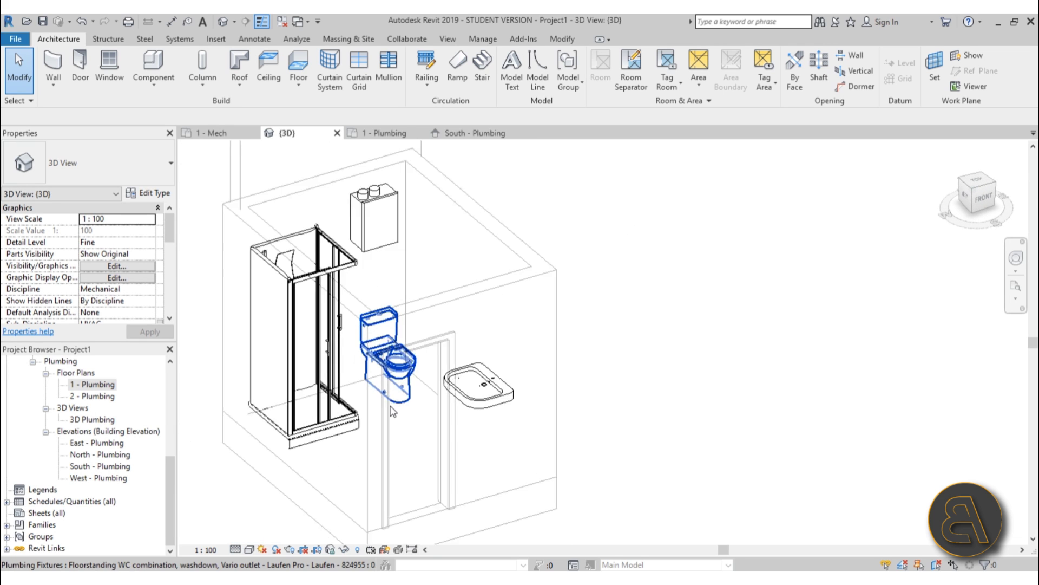
# Step: Examine the shower cabin's hot and cold water inlets and its drain connector in 3D
pyautogui.scroll(2, 401, 410)
pyautogui.click(332, 245)
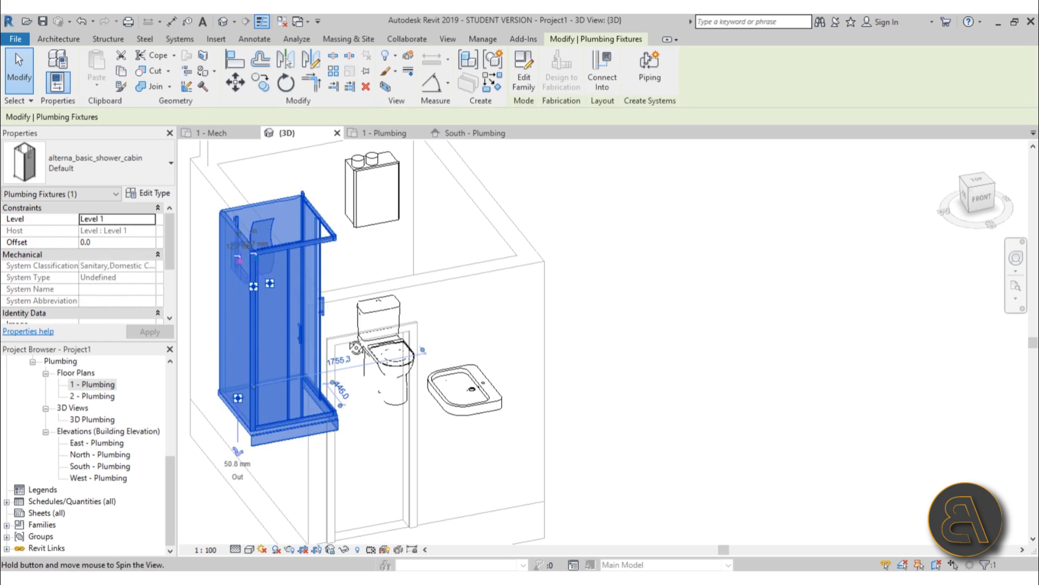
pyautogui.keyDown('shift'); pyautogui.moveTo(332, 245); pyautogui.dragTo(292, 244, button='middle'); pyautogui.keyUp('shift')
pyautogui.scroll(5, 281, 243)
pyautogui.scroll(1, 282, 233)
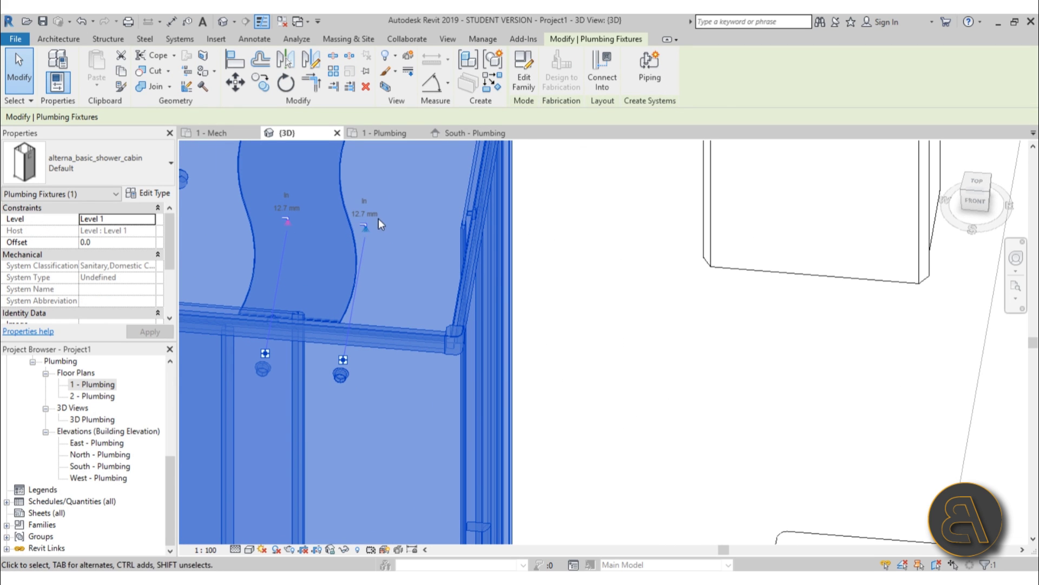
pyautogui.scroll(-3, 378, 219)
pyautogui.scroll(3, 329, 287)
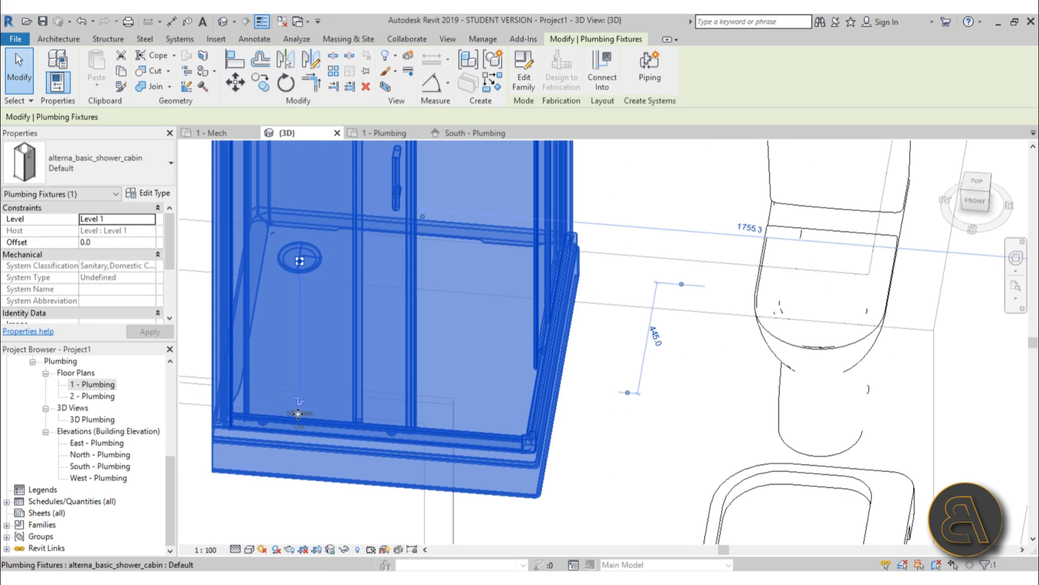
pyautogui.scroll(-5, 301, 384)
pyautogui.scroll(1, 441, 373)
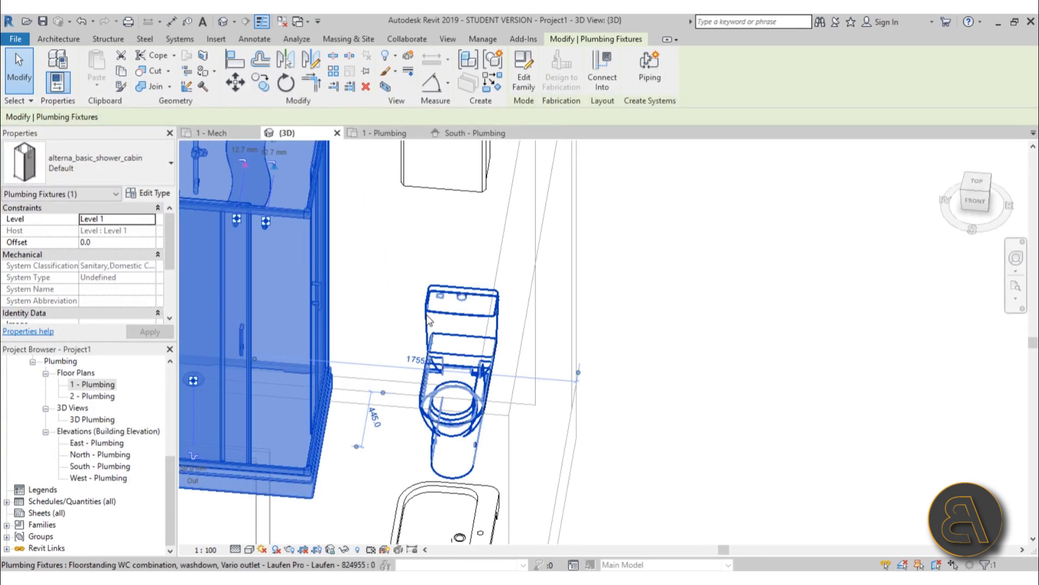
# Step: Examine the toilet's water inlet and waste outlet connectors in 3D
pyautogui.click(449, 336)
pyautogui.keyDown('shift'); pyautogui.moveTo(449, 335); pyautogui.dragTo(429, 299, button='middle'); pyautogui.keyUp('shift')
pyautogui.scroll(-3, 457, 346)
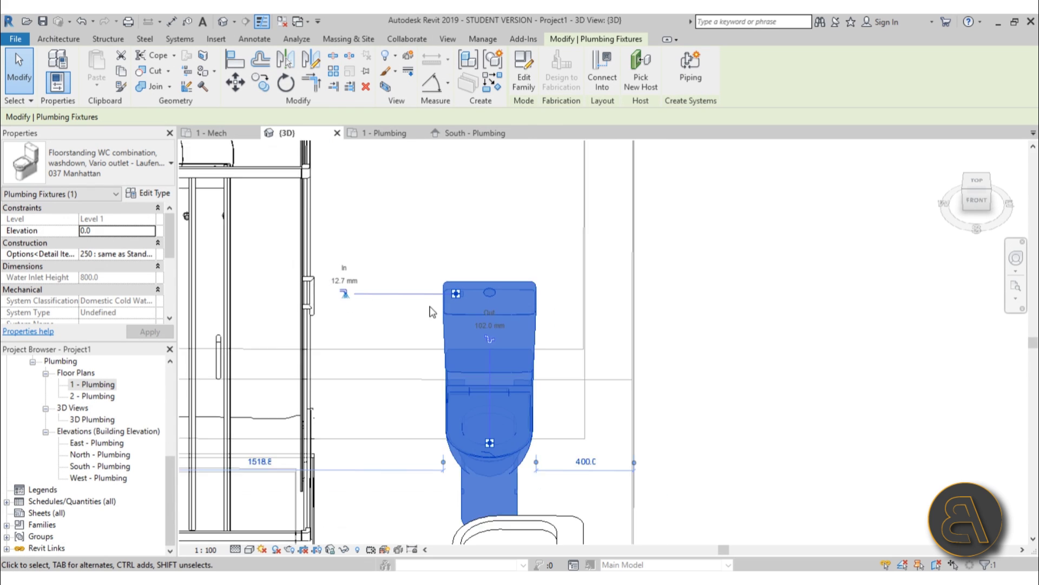
pyautogui.scroll(3, 478, 375)
pyautogui.scroll(-3, 479, 378)
pyautogui.moveTo(488, 223); pyautogui.dragTo(423, 344, button='middle')
pyautogui.scroll(3, 423, 343)
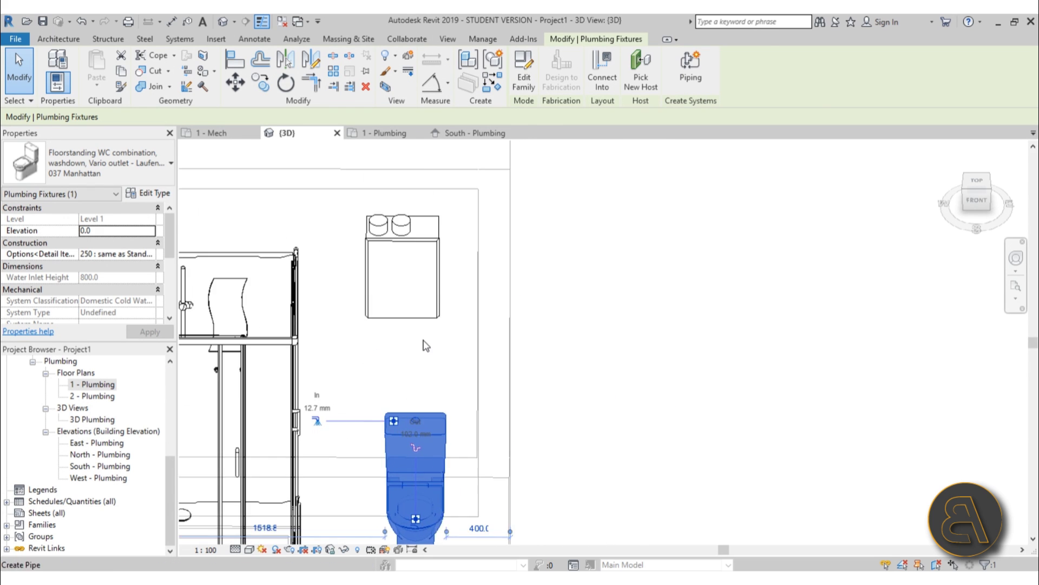
# Step: Examine the water heater's gas, electrical, water and drain connectors below and its air connectors on top
pyautogui.click(404, 306)
pyautogui.click(405, 308)
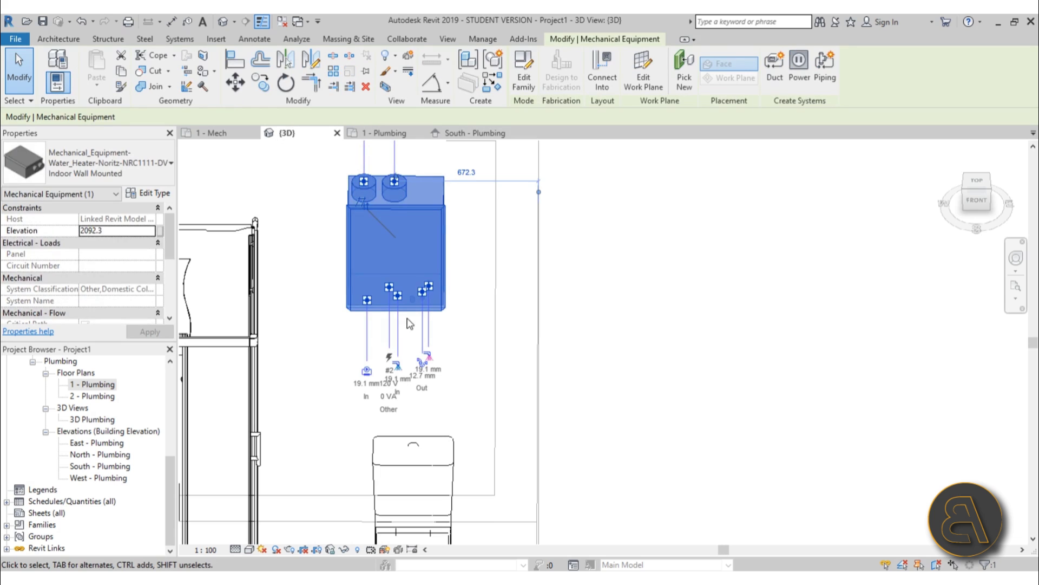
pyautogui.scroll(3, 408, 318)
pyautogui.scroll(-1, 521, 365)
pyautogui.moveTo(522, 365); pyautogui.dragTo(510, 387, button='middle')
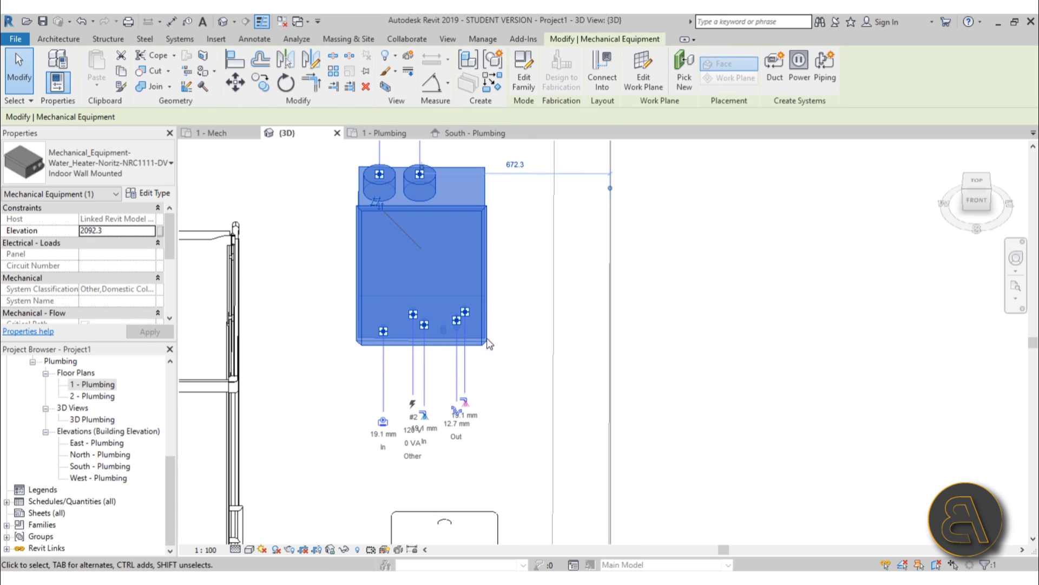
pyautogui.scroll(1, 388, 436)
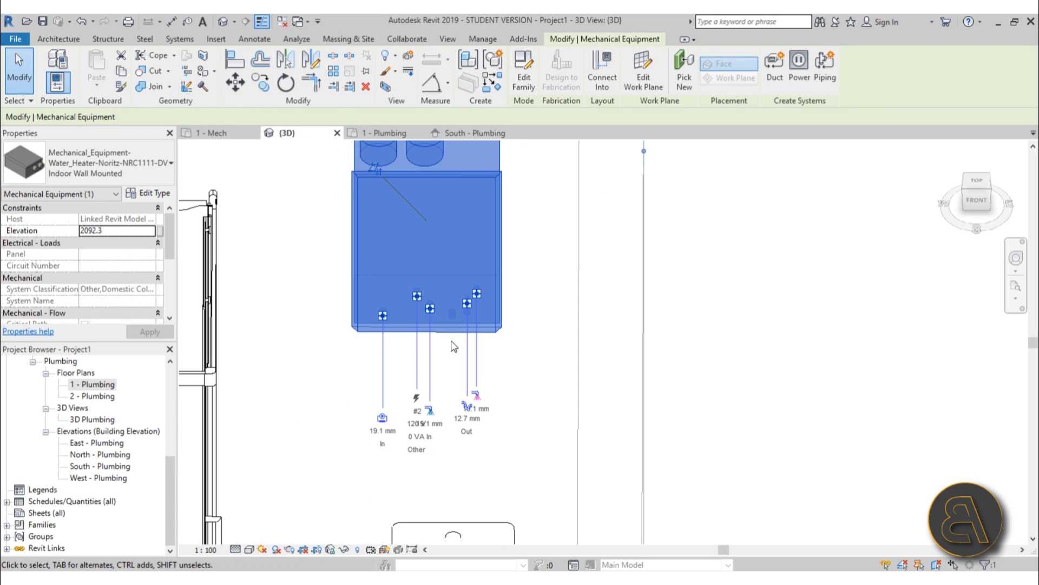
pyautogui.scroll(-2, 452, 344)
pyautogui.moveTo(459, 353); pyautogui.dragTo(457, 412, button='middle')
pyautogui.scroll(3, 410, 180)
pyautogui.moveTo(410, 177); pyautogui.dragTo(398, 226, button='middle')
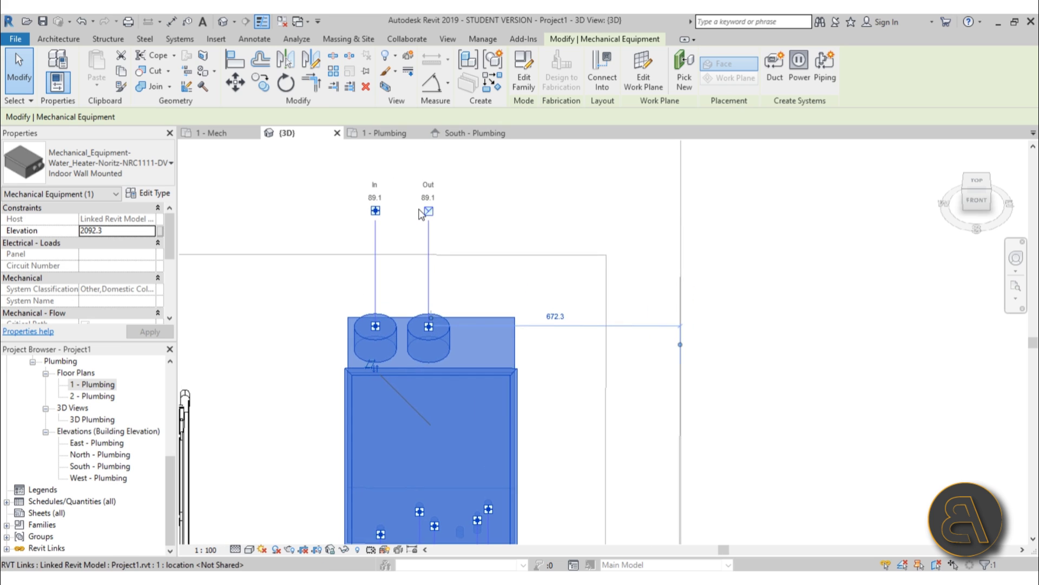
pyautogui.scroll(-2, 410, 196)
pyautogui.moveTo(403, 186); pyautogui.dragTo(366, 96, button='middle')
pyautogui.scroll(2, 426, 422)
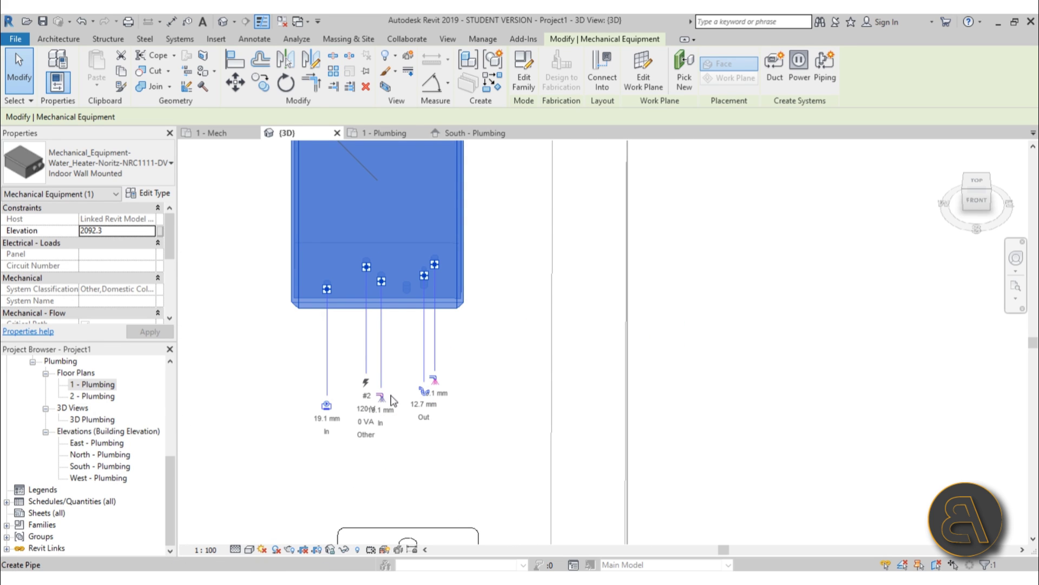
pyautogui.scroll(-4, 501, 460)
pyautogui.moveTo(504, 466); pyautogui.dragTo(455, 217, button='middle')
pyautogui.scroll(-1, 454, 217)
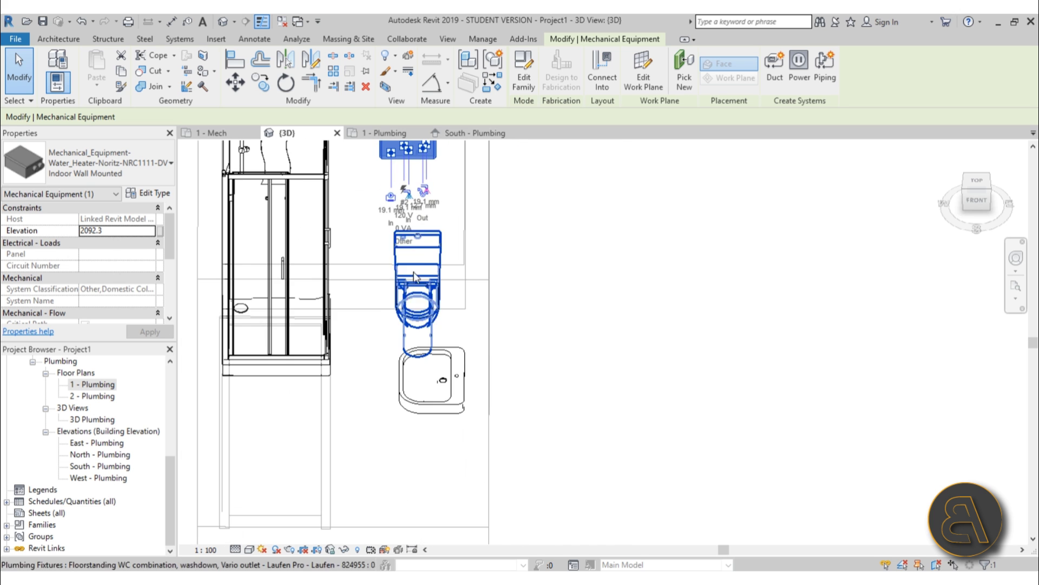
# Step: Select the wall-mounted basin in 3D and examine which pipe connectors it has
pyautogui.keyDown('shift'); pyautogui.moveTo(394, 419); pyautogui.dragTo(585, 303, button='middle'); pyautogui.keyUp('shift')
pyautogui.click(585, 303)
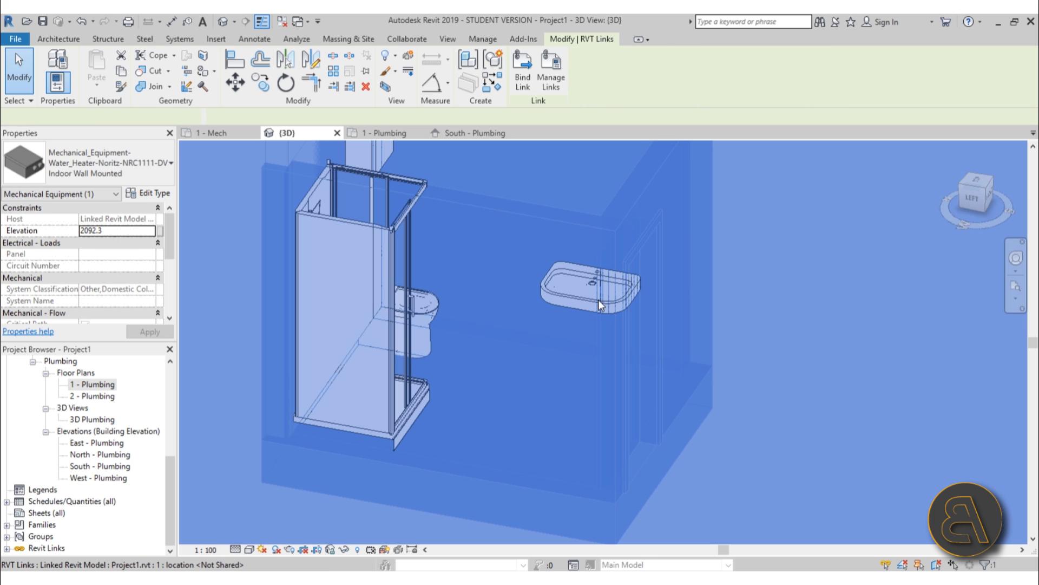
pyautogui.click(557, 326)
pyautogui.click(568, 307)
pyautogui.keyDown('shift'); pyautogui.moveTo(688, 341); pyautogui.dragTo(610, 330, button='middle'); pyautogui.keyUp('shift')
pyautogui.scroll(3, 612, 336)
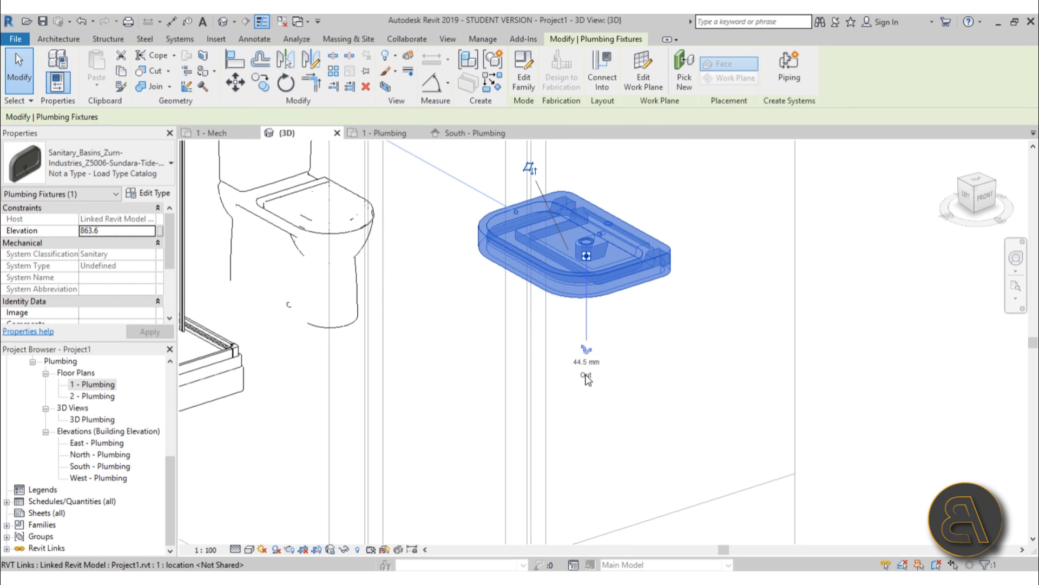
pyautogui.scroll(-4, 596, 360)
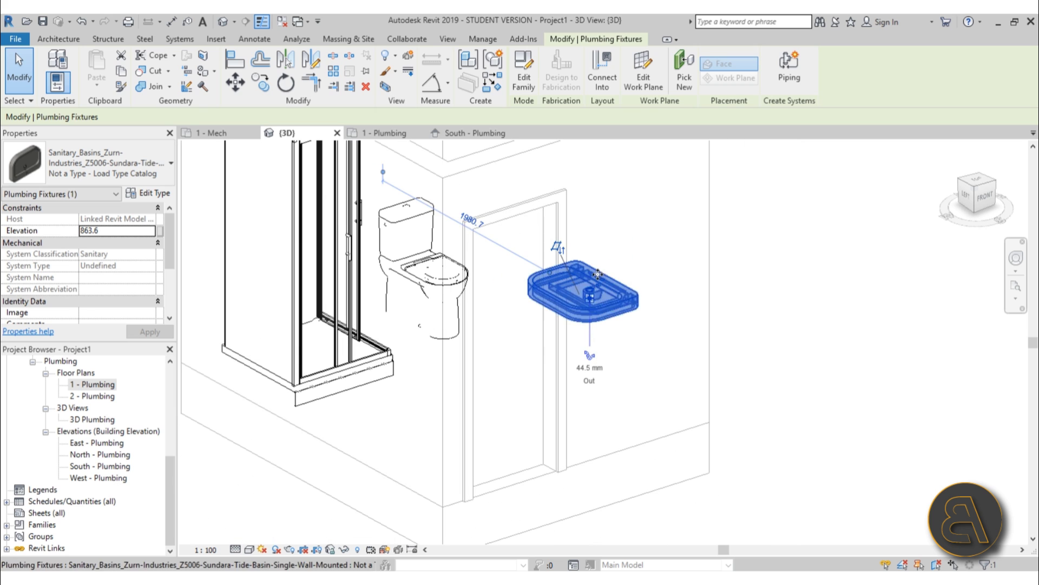
pyautogui.press('Escape')
# Step: Place the Deante sensor washbasin mixer, type Supply type - (Battery supply 4x1,5V), over the wall-mounted basin's tap hole in 3D
pyautogui.keyDown('shift'); pyautogui.moveTo(595, 360); pyautogui.dragTo(768, 394, button='middle'); pyautogui.keyUp('shift')
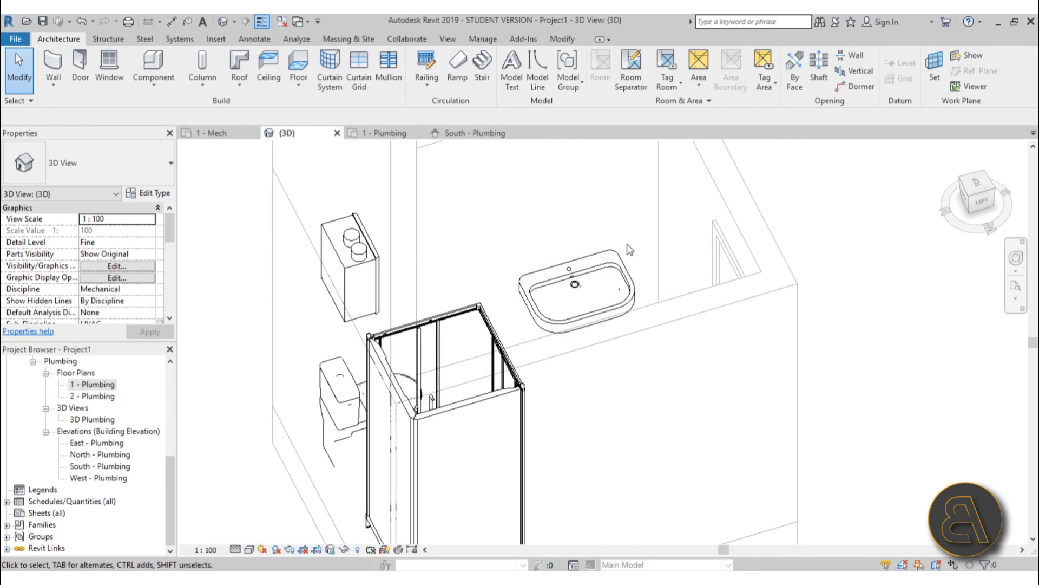
pyautogui.scroll(3, 627, 246)
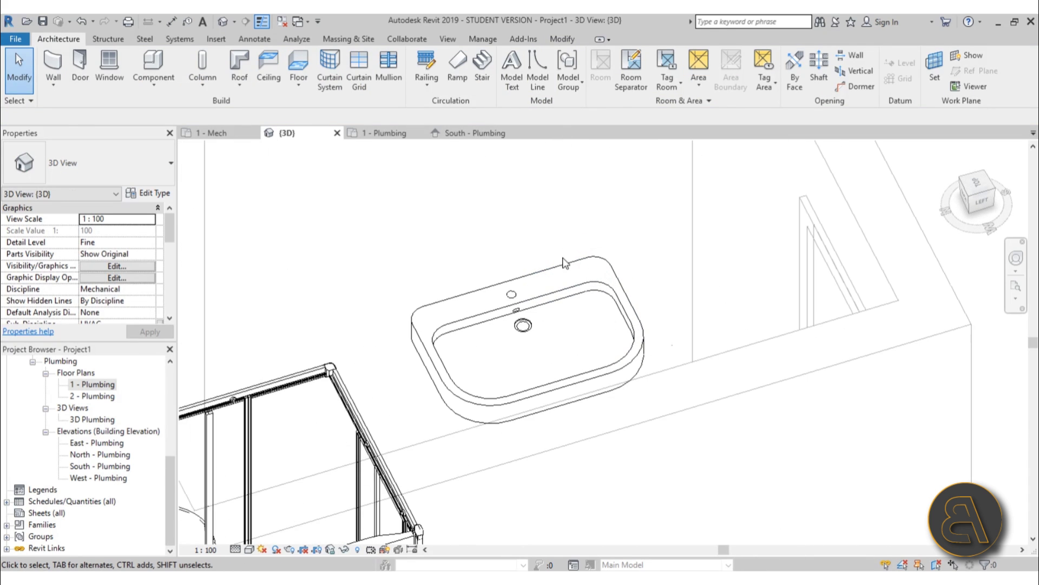
pyautogui.click(154, 65)
pyautogui.click(106, 181)
pyautogui.scroll(-15, 88, 293)
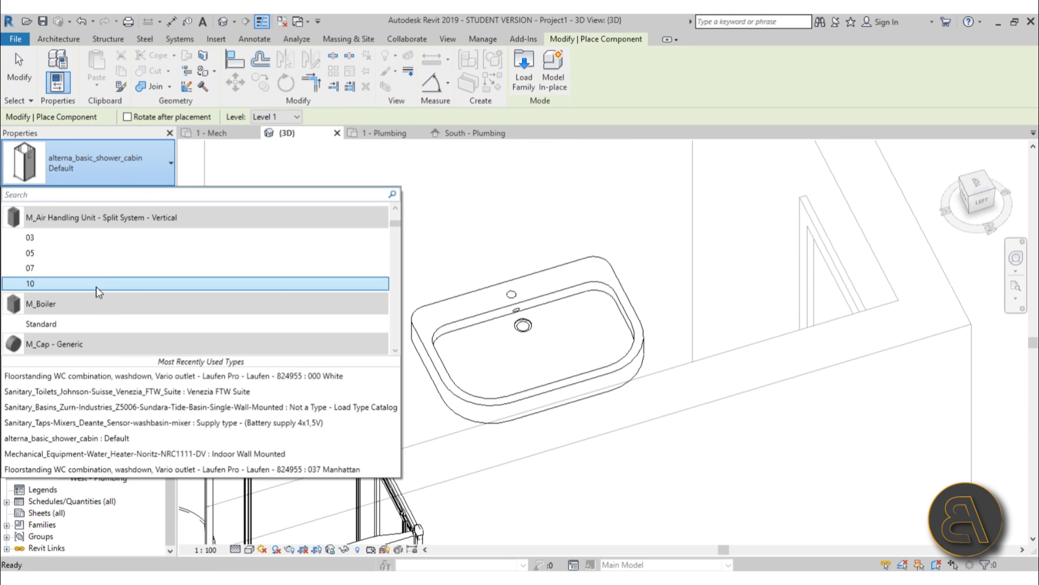
pyautogui.scroll(-1, 99, 283)
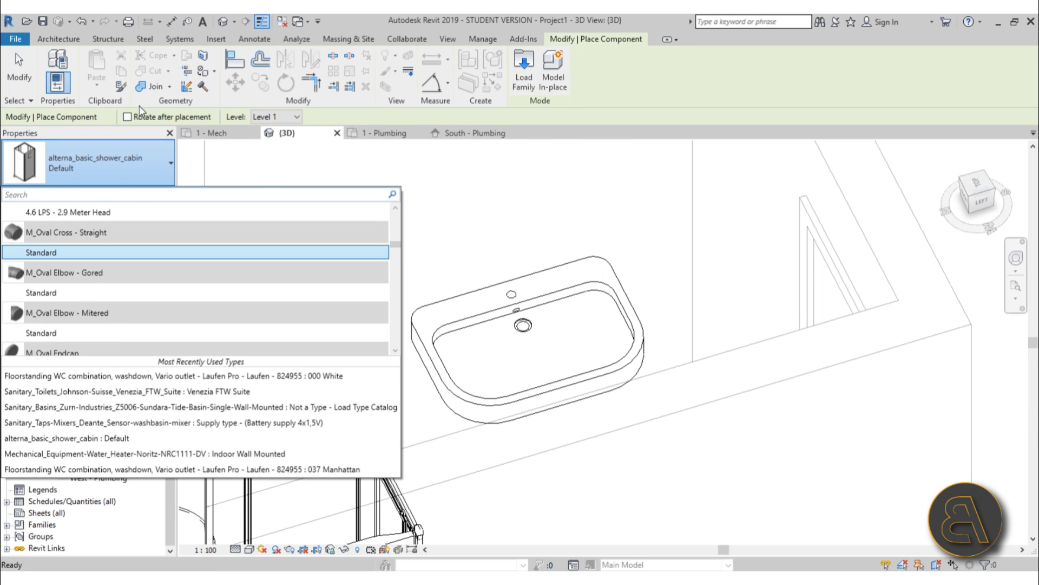
pyautogui.moveTo(395, 245); pyautogui.dragTo(392, 366)
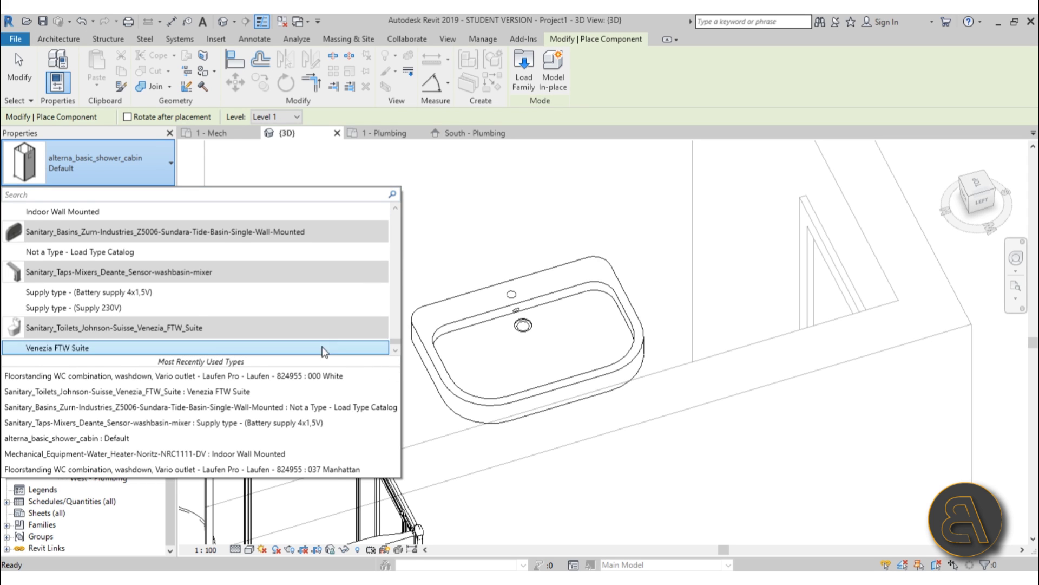
pyautogui.click(99, 292)
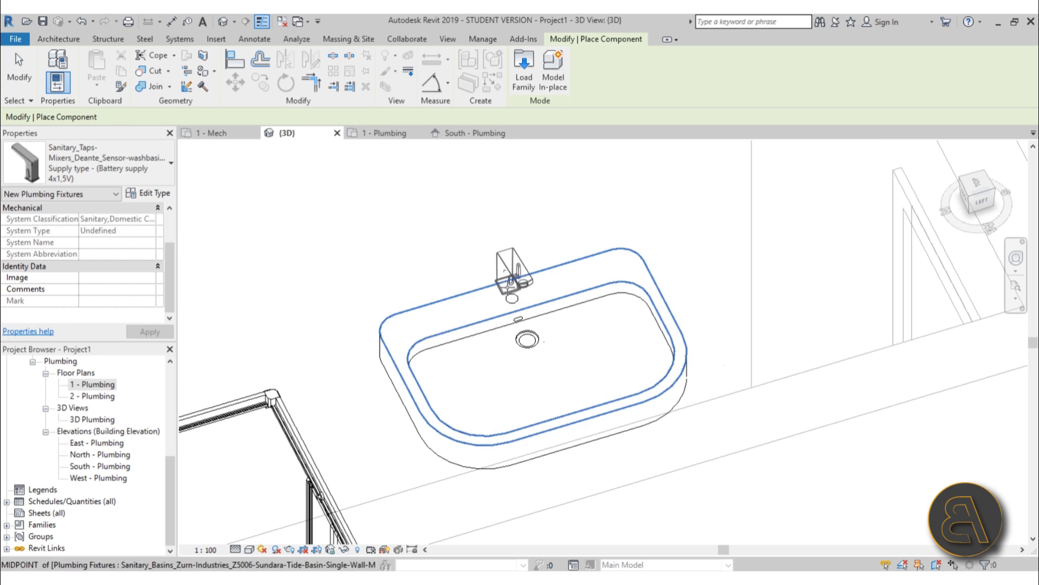
pyautogui.scroll(2, 511, 296)
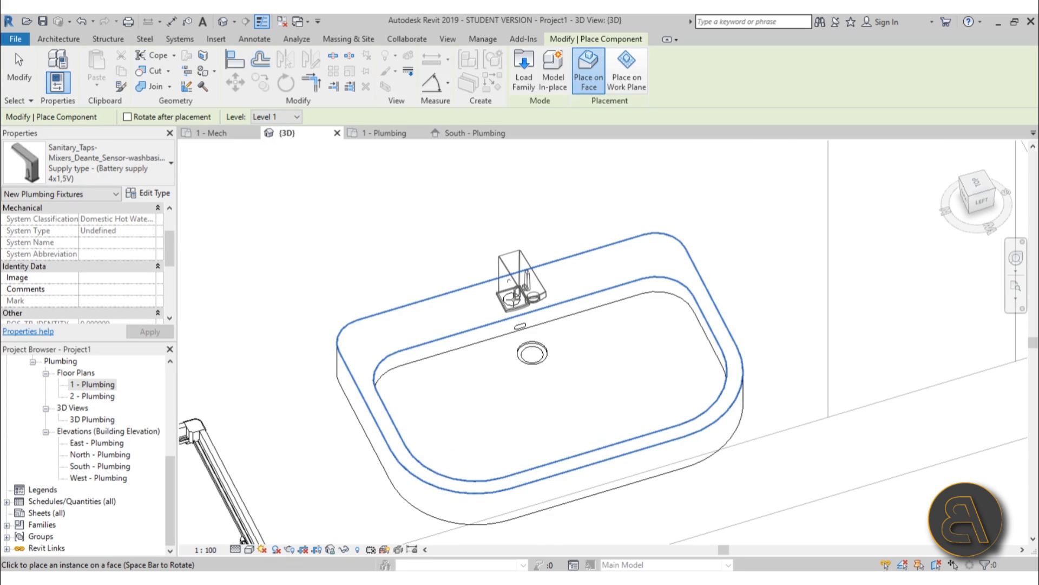
pyautogui.click(511, 298)
pyautogui.click(29, 82)
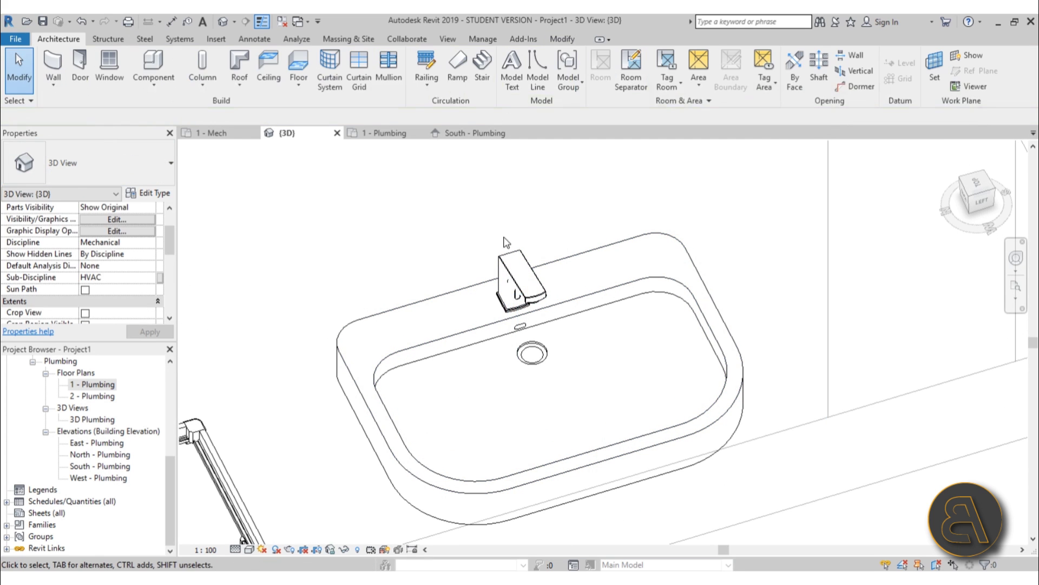
# Step: Select the basin tap to examine its water inlet connectors, and review the bathroom's fixtures in 3D
pyautogui.click(509, 269)
pyautogui.scroll(2, 525, 353)
pyautogui.moveTo(542, 408); pyautogui.dragTo(528, 292, button='middle')
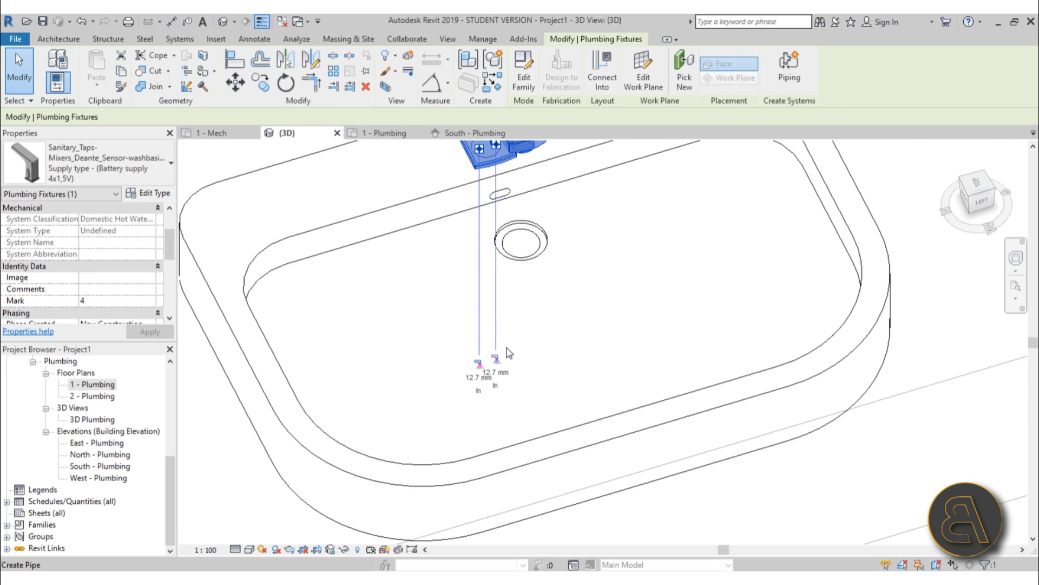
pyautogui.scroll(-4, 550, 324)
pyautogui.click(606, 317)
pyautogui.scroll(-3, 609, 301)
pyautogui.keyDown('shift'); pyautogui.moveTo(603, 230); pyautogui.dragTo(454, 378, button='middle'); pyautogui.keyUp('shift')
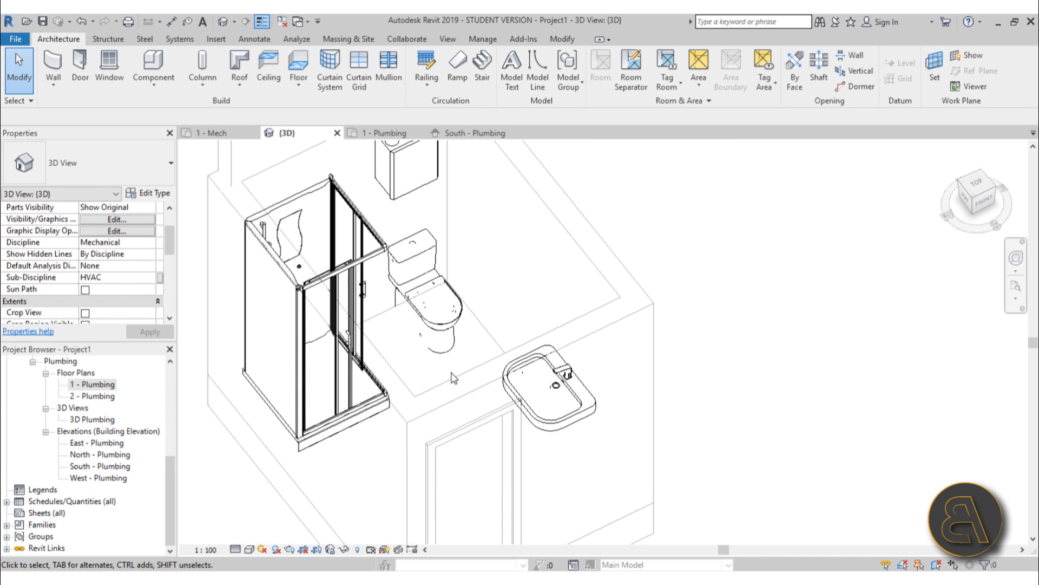
pyautogui.scroll(-3, 459, 376)
pyautogui.keyDown('shift'); pyautogui.moveTo(459, 376); pyautogui.dragTo(391, 330, button='middle'); pyautogui.keyUp('shift')
pyautogui.moveTo(493, 286); pyautogui.dragTo(426, 280, button='middle')
pyautogui.moveTo(425, 280)
pyautogui.keyDown('shift'); pyautogui.mouseDown(button='middle')
pyautogui.moveTo(441, 293)
pyautogui.moveTo(427, 284)
pyautogui.mouseUp(button='middle'); pyautogui.keyUp('shift')
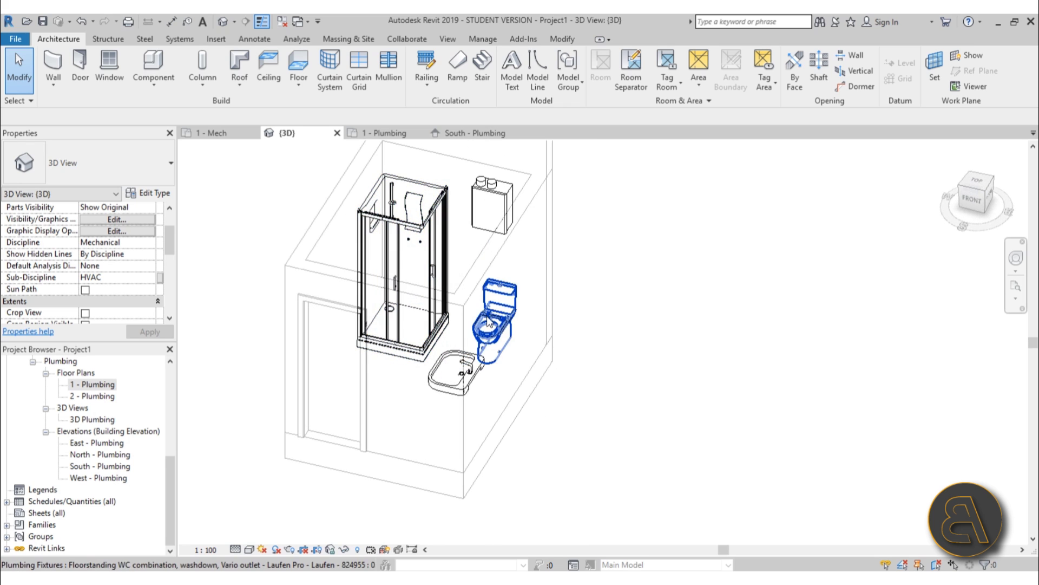
# Step: Open the 1 - Plumbing floor plan and apply a view range of top 4000, cut plane 1200, bottom 0 and unlimited view depth
pyautogui.click(97, 385)
pyautogui.doubleClick(99, 385)
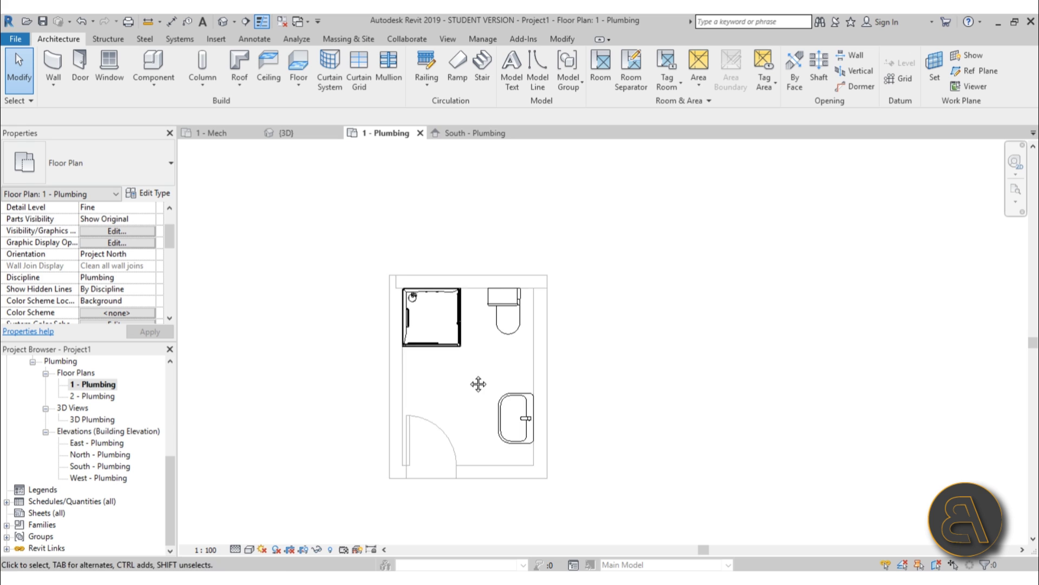
pyautogui.press('r')
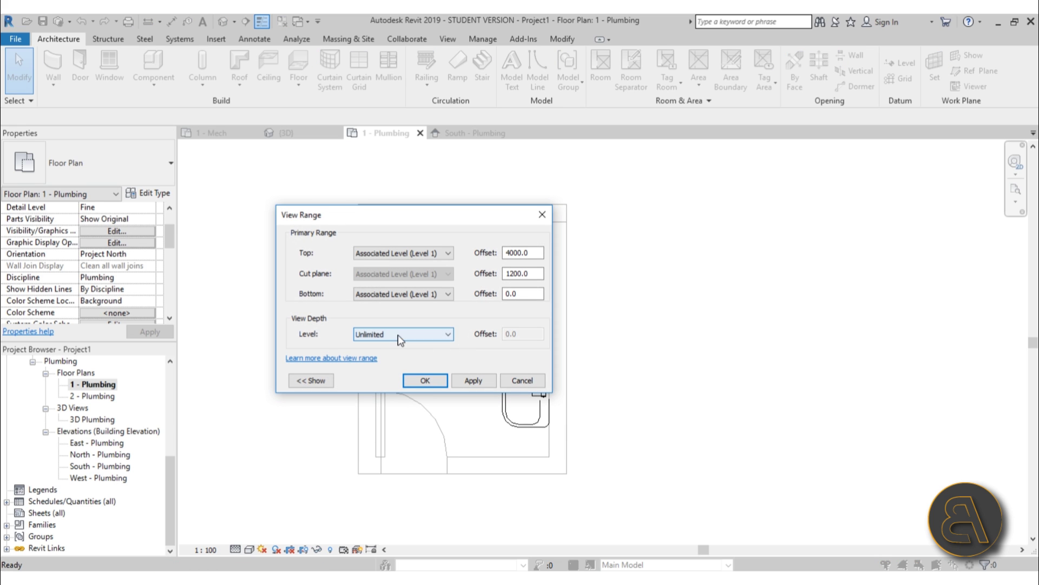
pyautogui.click(473, 377)
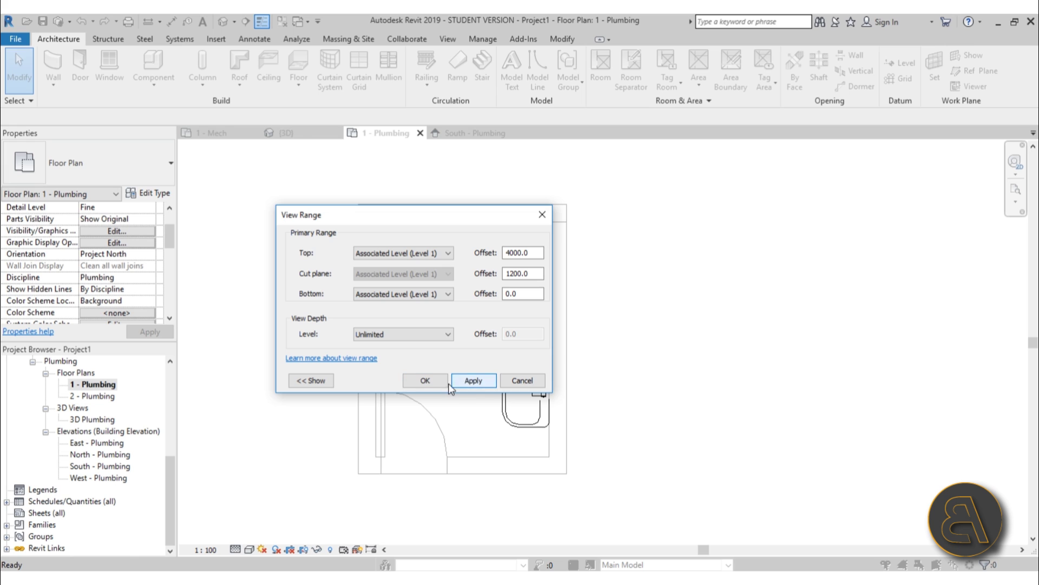
pyautogui.click(436, 382)
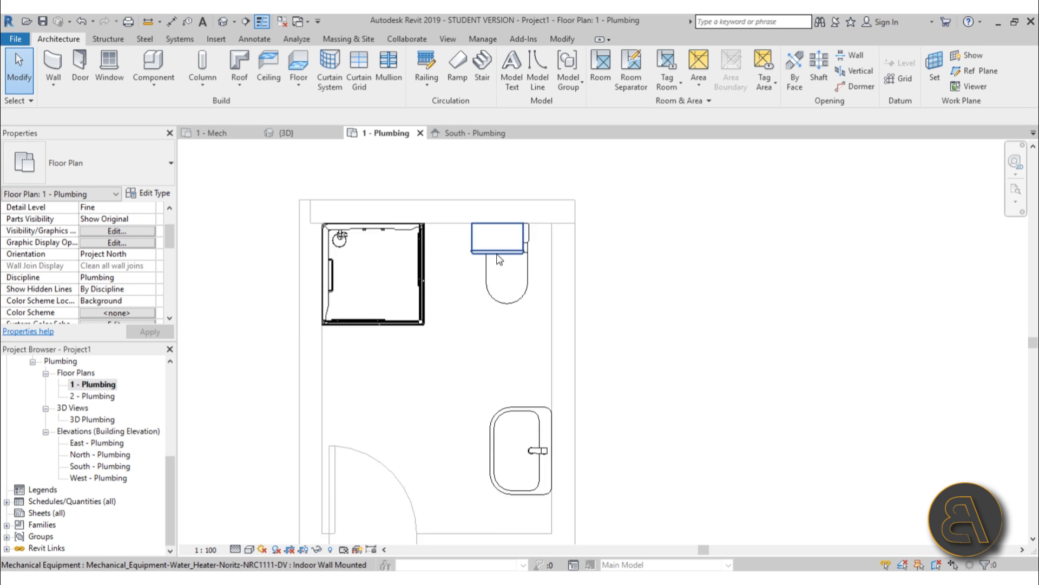
# Step: Select the wall-mounted water heater in the plan and locate its 19.1 mm hot water connector
pyautogui.scroll(4, 464, 353)
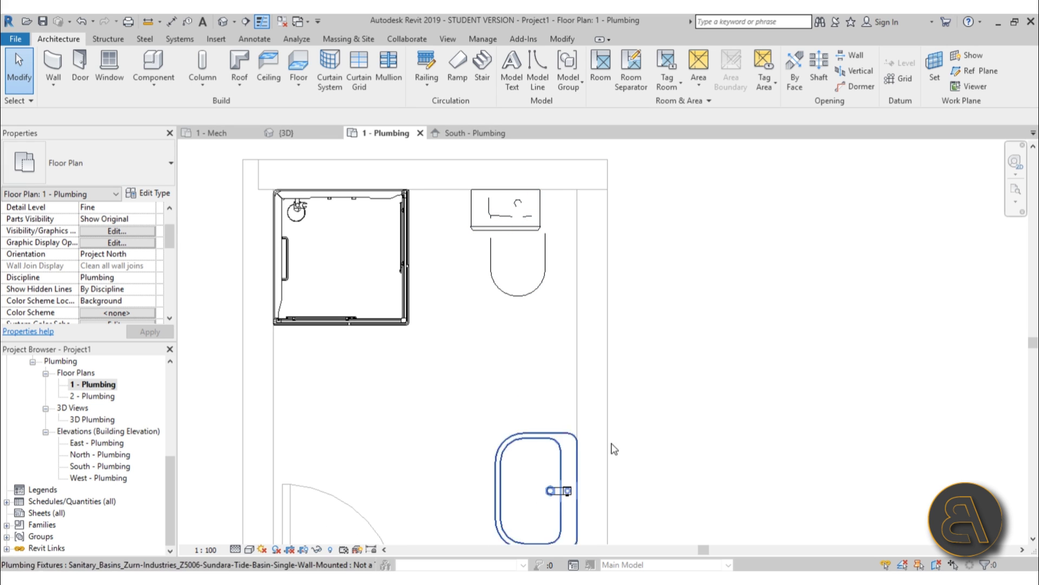
pyautogui.moveTo(471, 363); pyautogui.dragTo(475, 351, button='middle')
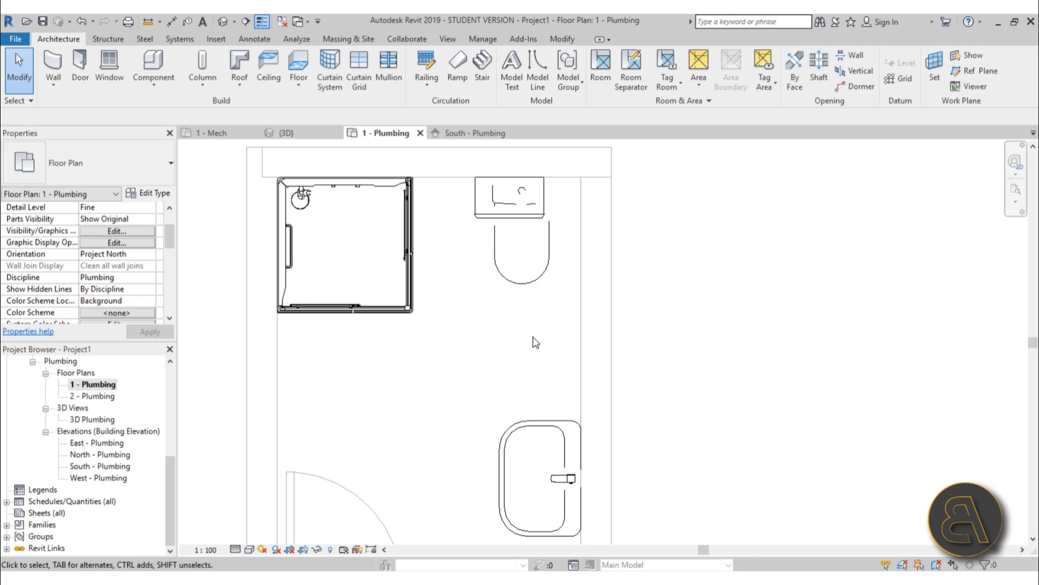
pyautogui.scroll(2, 535, 342)
pyautogui.click(512, 244)
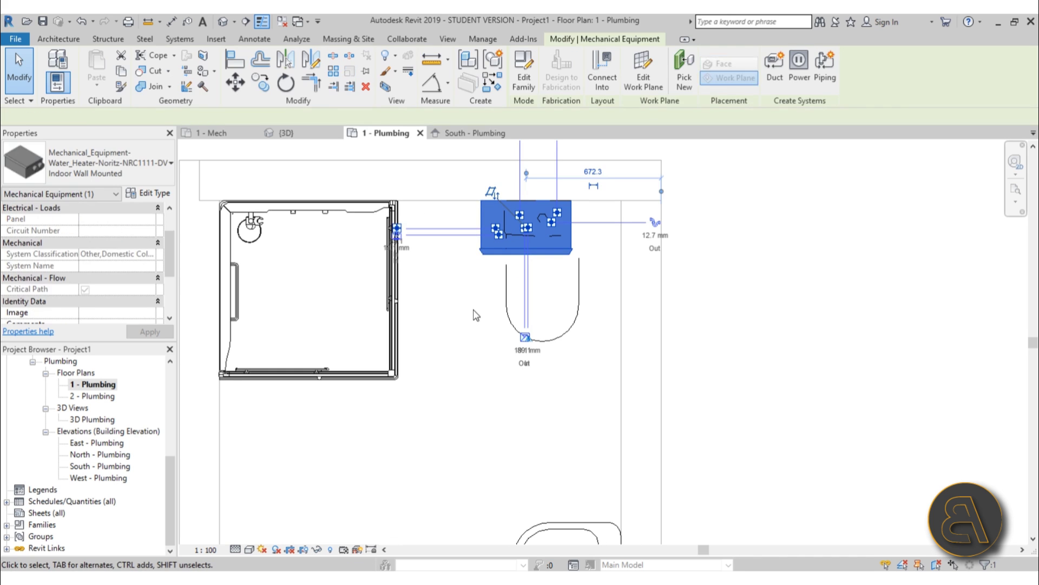
pyautogui.click(476, 316)
pyautogui.click(503, 238)
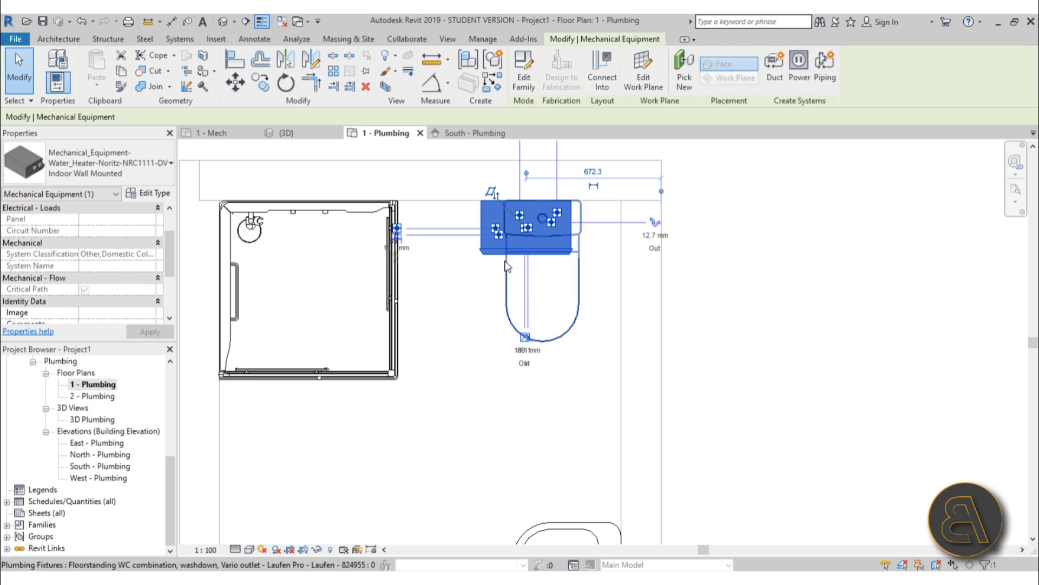
pyautogui.moveTo(571, 241); pyautogui.dragTo(577, 299, button='middle')
pyautogui.scroll(2, 487, 233)
pyautogui.moveTo(596, 343); pyautogui.dragTo(534, 337, button='middle')
pyautogui.moveTo(602, 396); pyautogui.dragTo(605, 322, button='middle')
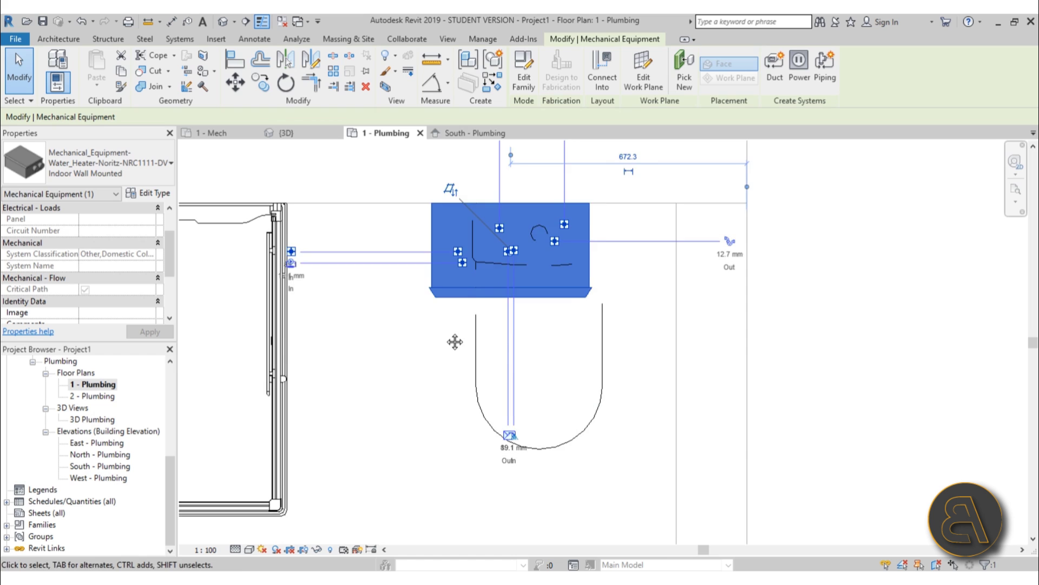
pyautogui.moveTo(455, 342); pyautogui.dragTo(451, 498, button='middle')
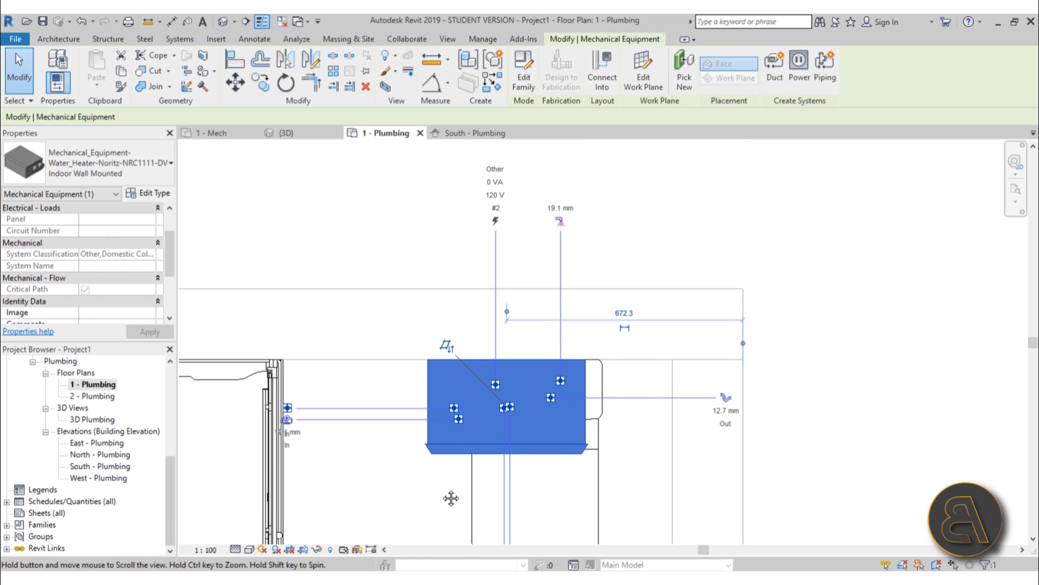
# Step: Draw a 20 mm pipe at 1000.9 mm offset from the heater's hot water connector into the wall and along it behind the shower
pyautogui.click(560, 221)
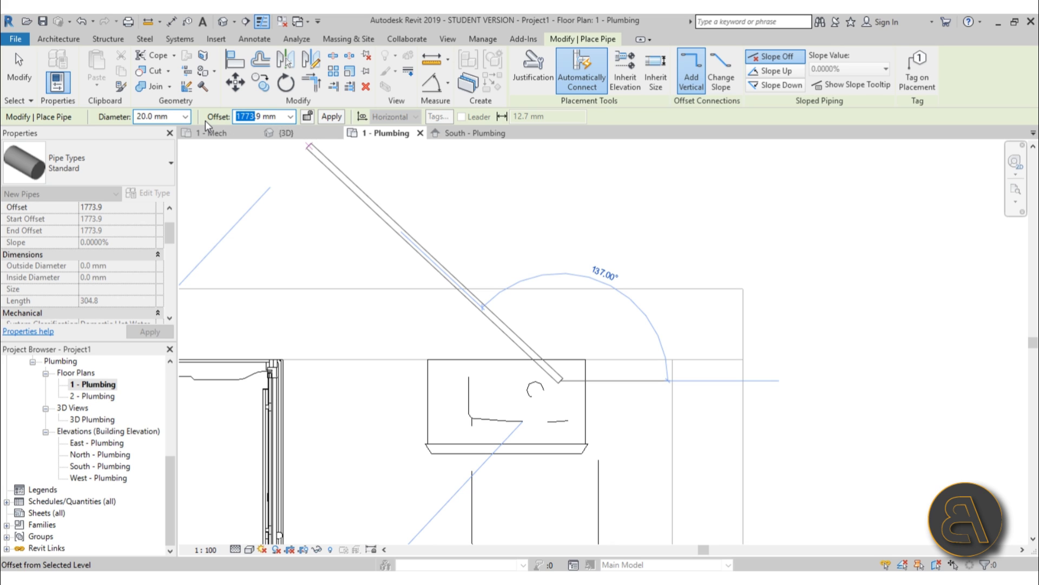
pyautogui.write('1000')
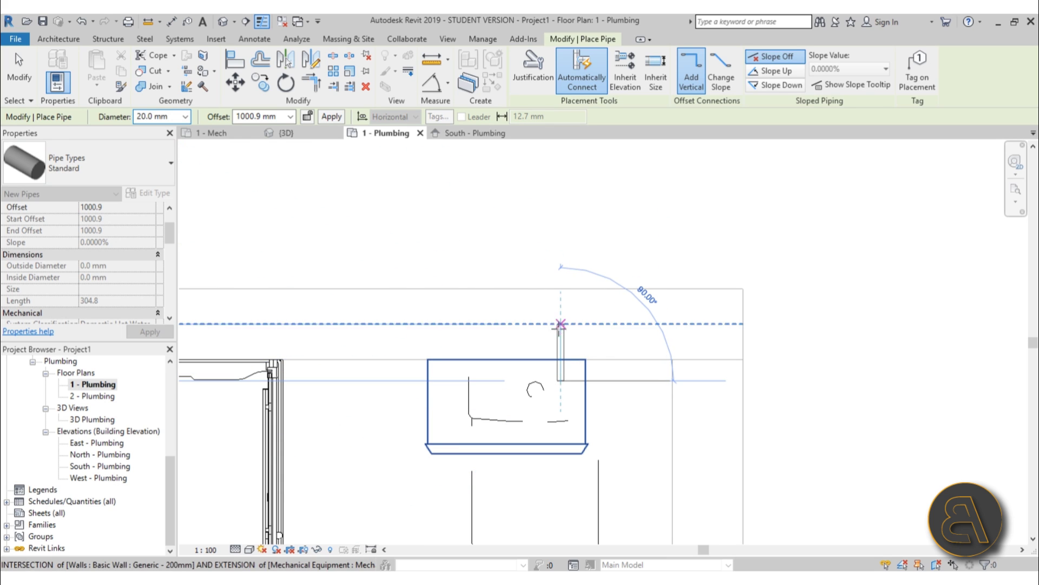
pyautogui.scroll(-2, 560, 333)
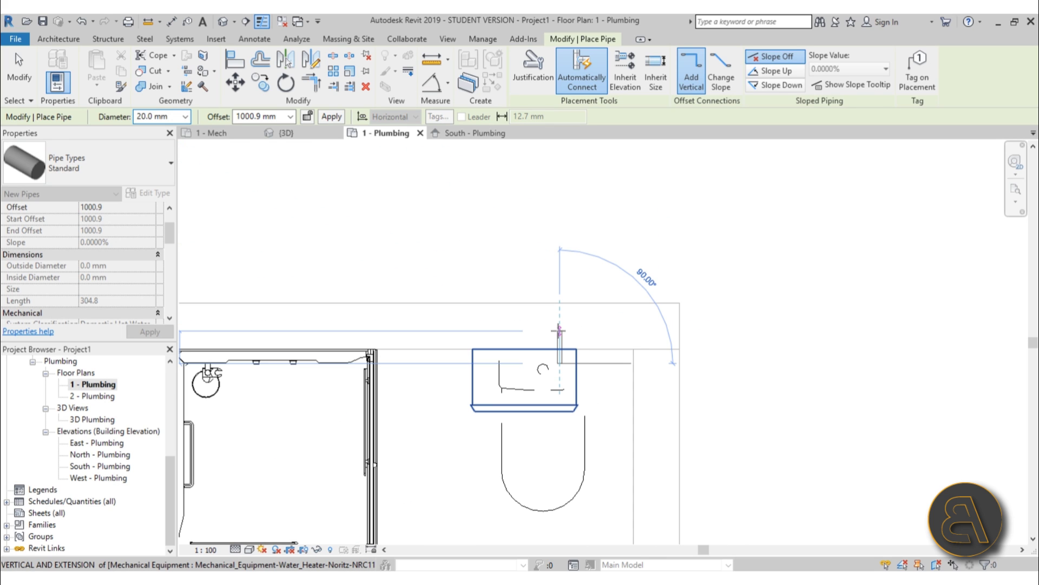
pyautogui.click(559, 332)
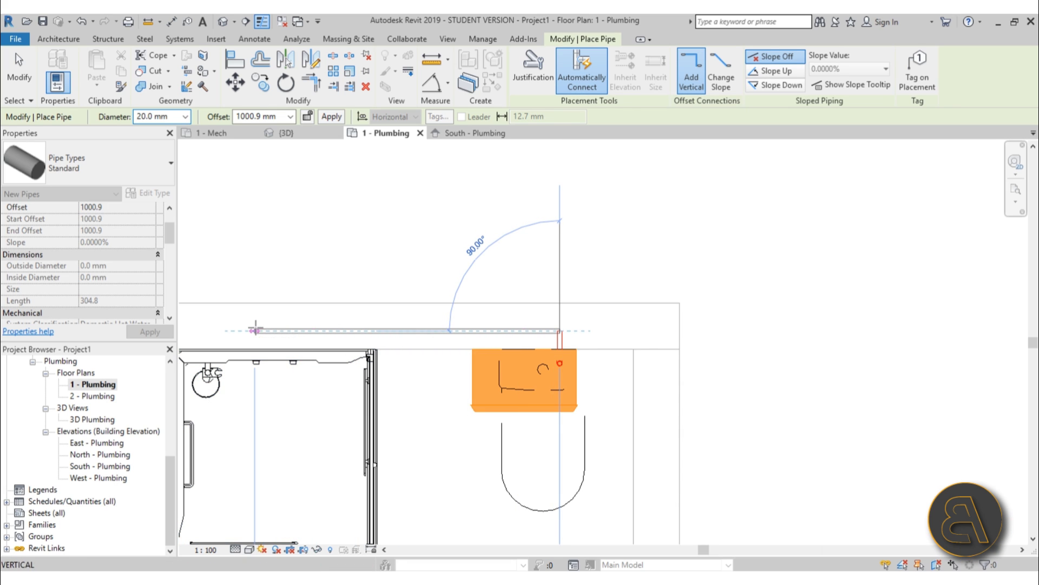
pyautogui.click(256, 329)
pyautogui.press('Escape')
pyautogui.press('Escape')
# Step: Connect the shower cabin's hot water inlet to the end of the heater's hot water pipe with a 15 mm pipe
pyautogui.scroll(2, 246, 363)
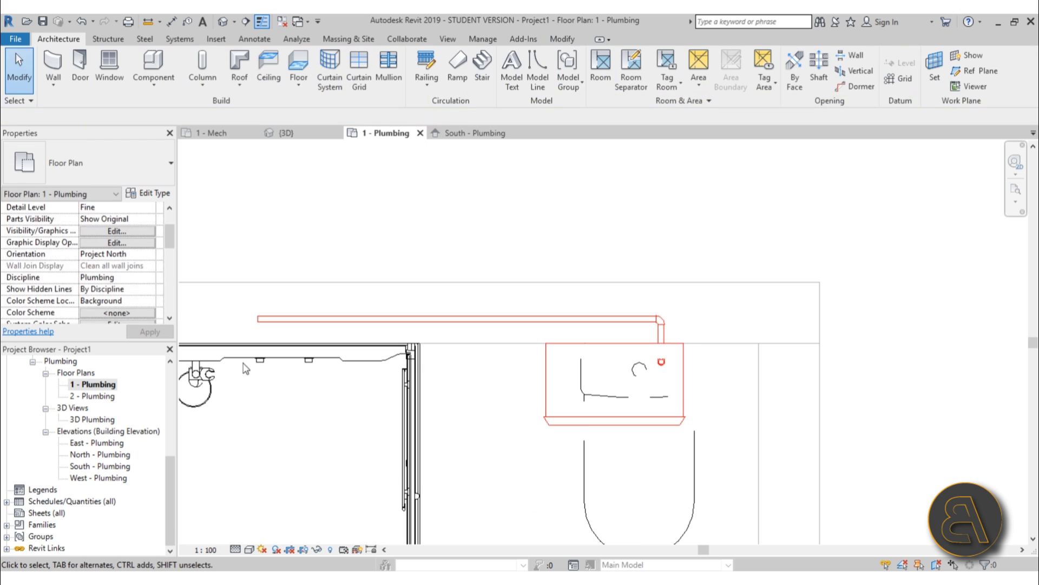
pyautogui.click(242, 355)
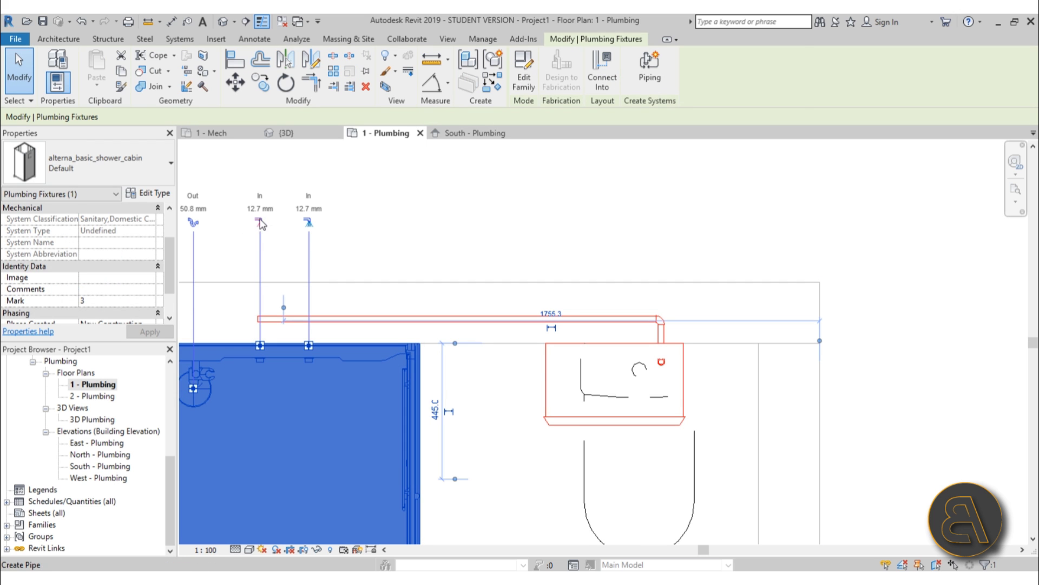
pyautogui.click(260, 222)
pyautogui.scroll(2, 260, 295)
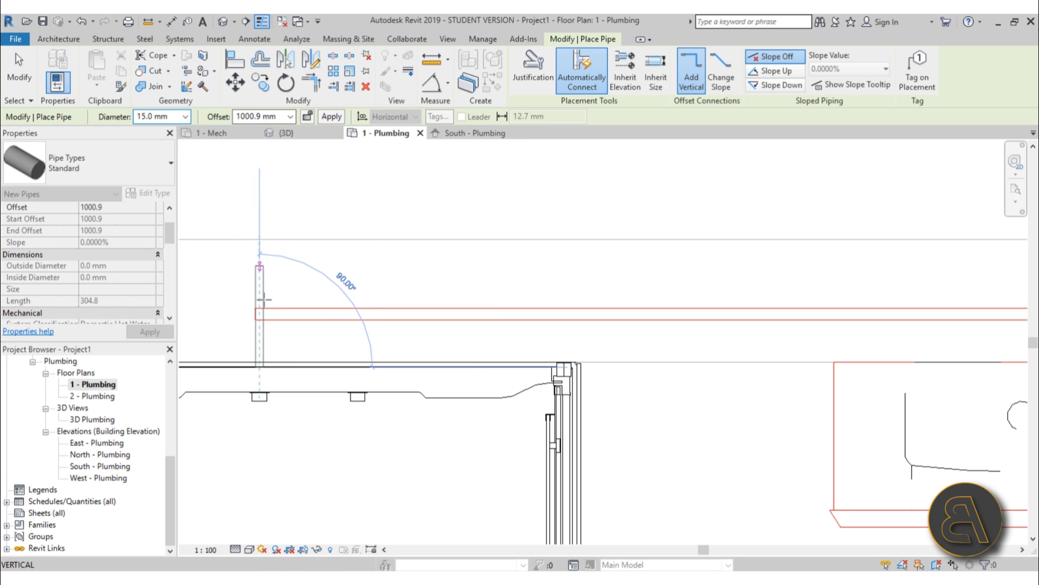
pyautogui.click(377, 268)
pyautogui.scroll(-4, 339, 218)
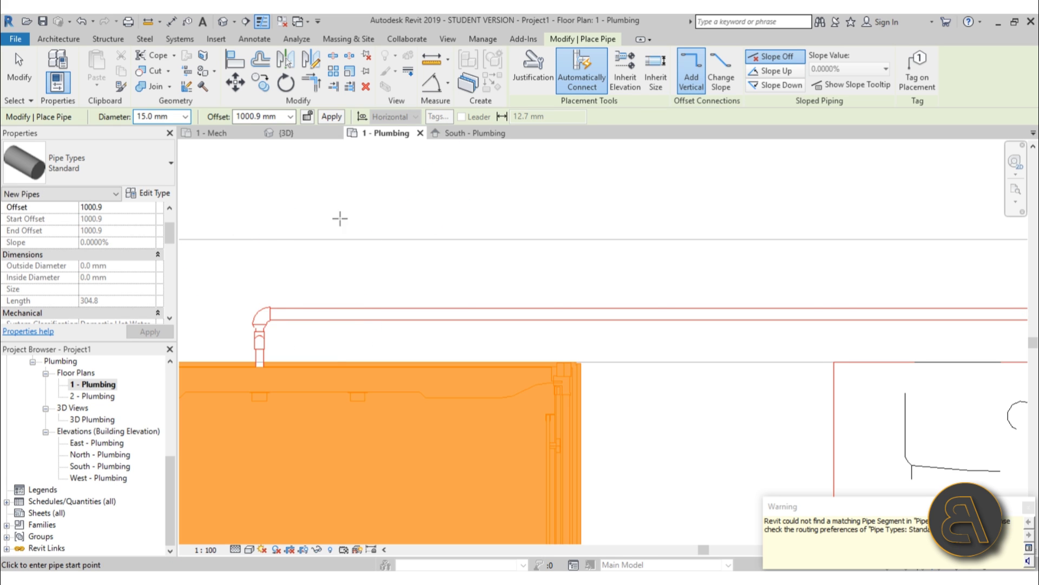
pyautogui.press('Escape')
pyautogui.press('Escape')
# Step: Examine the hot water pipe run between the water heater and the shower cabin in 3D from several sides
pyautogui.click(225, 24)
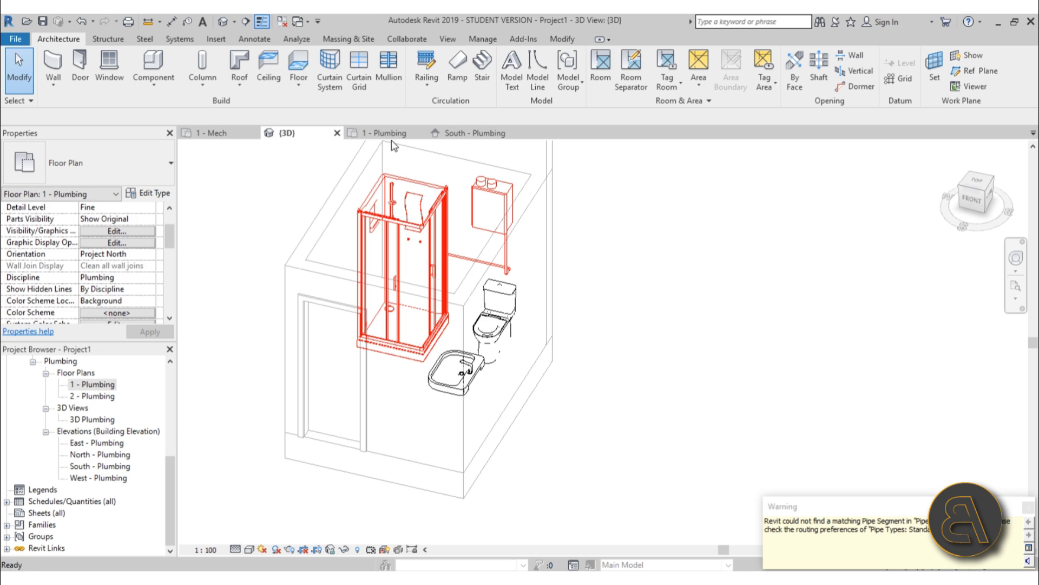
pyautogui.keyDown('shift'); pyautogui.moveTo(634, 295); pyautogui.dragTo(406, 225, button='middle'); pyautogui.keyUp('shift')
pyautogui.scroll(5, 597, 379)
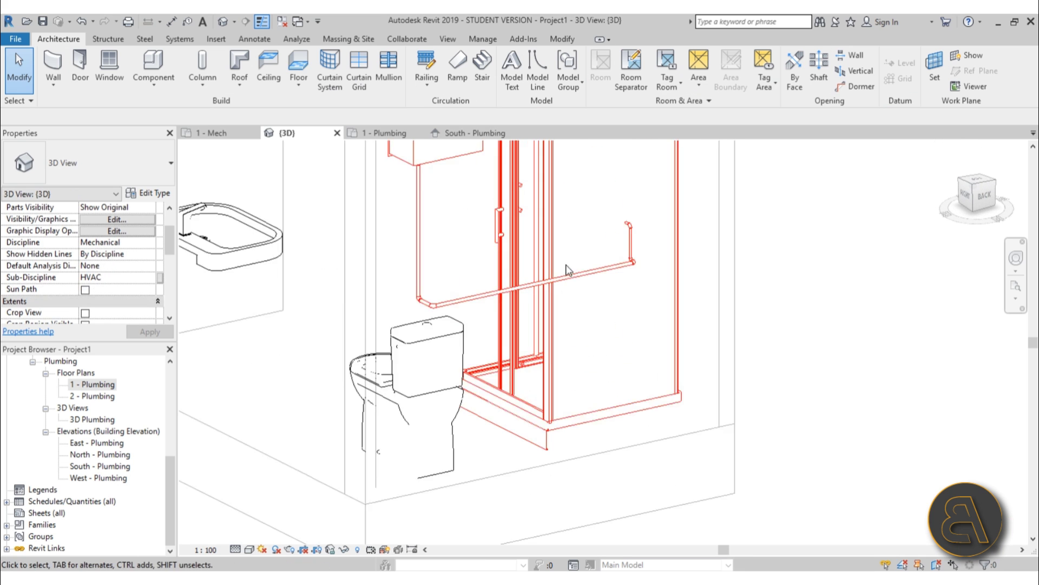
pyautogui.scroll(-3, 406, 303)
pyautogui.keyDown('shift'); pyautogui.moveTo(432, 325); pyautogui.dragTo(630, 282, button='middle'); pyautogui.keyUp('shift')
pyautogui.moveTo(504, 287); pyautogui.dragTo(543, 490, button='middle')
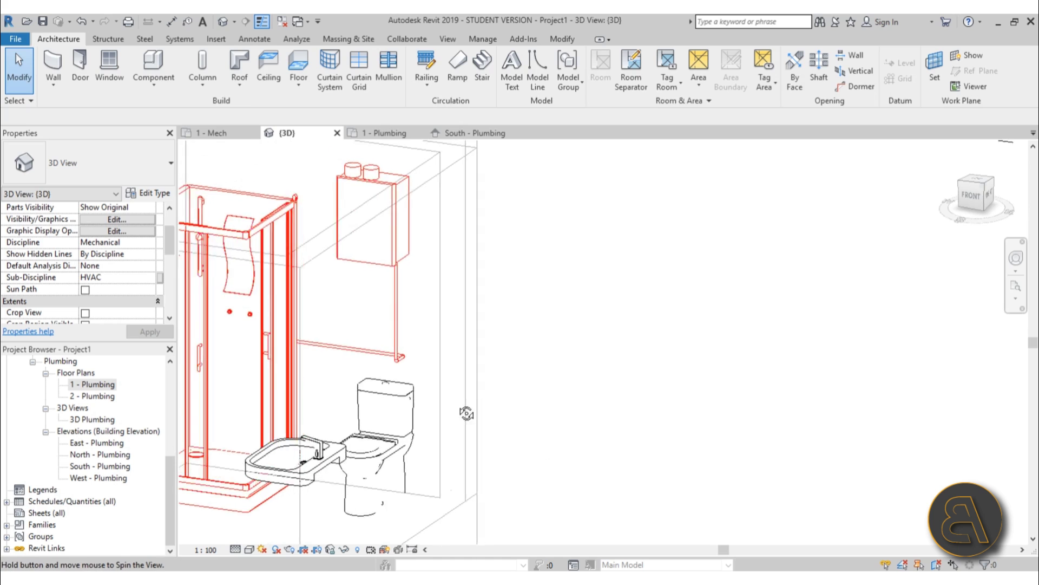
pyautogui.keyDown('shift'); pyautogui.moveTo(466, 413); pyautogui.dragTo(578, 423, button='middle'); pyautogui.keyUp('shift')
pyautogui.scroll(-2, 413, 358)
pyautogui.moveTo(302, 341); pyautogui.dragTo(532, 332, button='middle')
pyautogui.scroll(2, 537, 366)
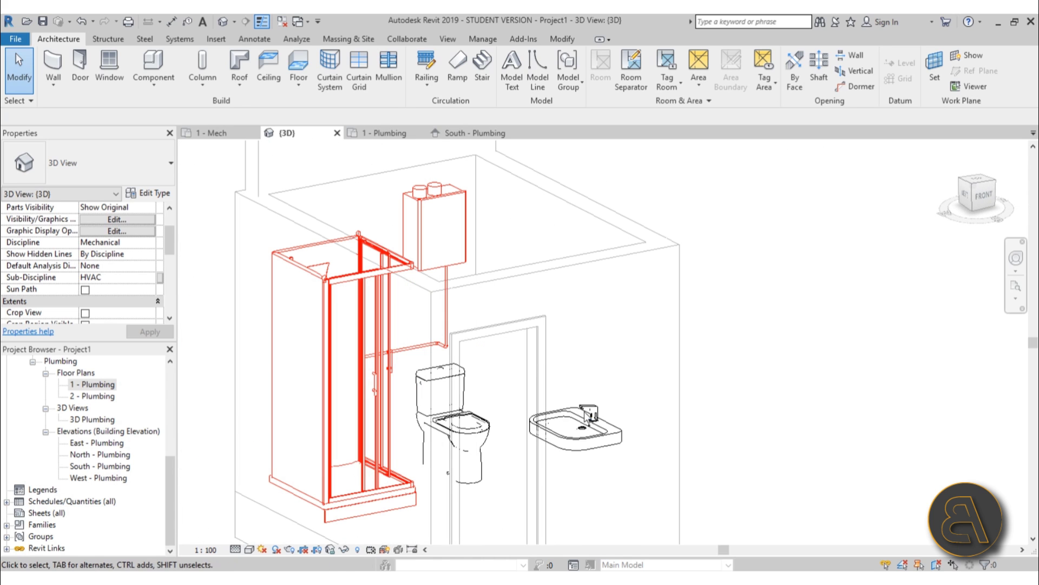
# Step: Select the washbasin tap and locate its hot water connector in the 1 - Plumbing floor plan
pyautogui.click(590, 351)
pyautogui.scroll(1, 509, 324)
pyautogui.scroll(-2, 509, 324)
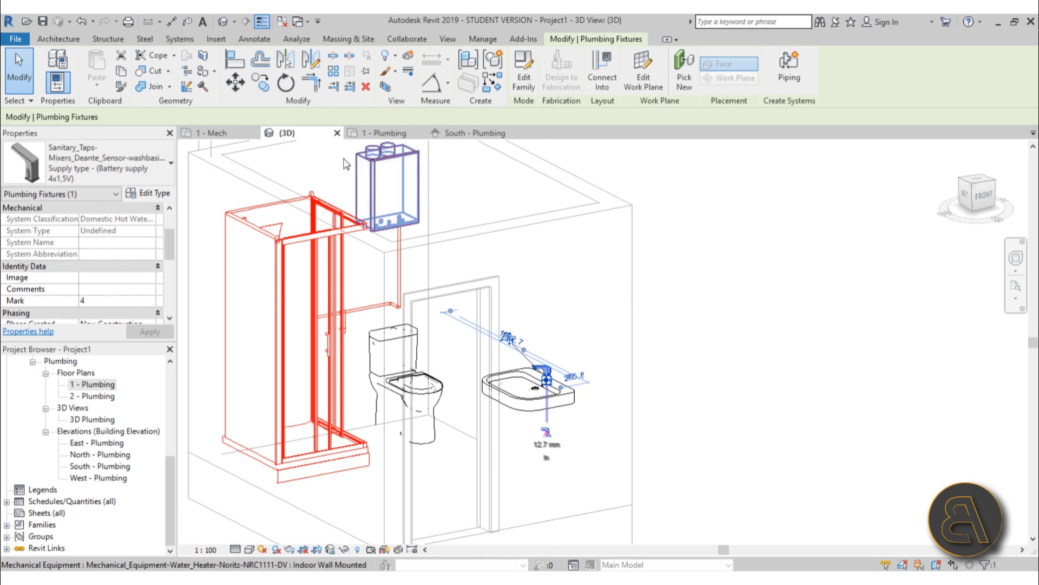
pyautogui.keyDown('shift'); pyautogui.moveTo(594, 283); pyautogui.dragTo(509, 338, button='middle'); pyautogui.keyUp('shift')
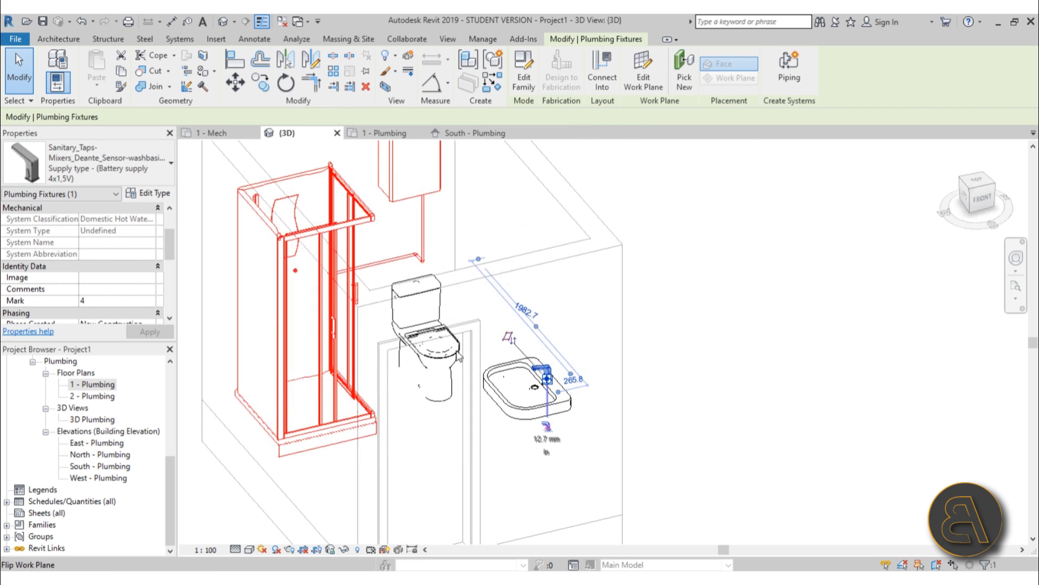
pyautogui.doubleClick(111, 389)
pyautogui.scroll(2, 535, 327)
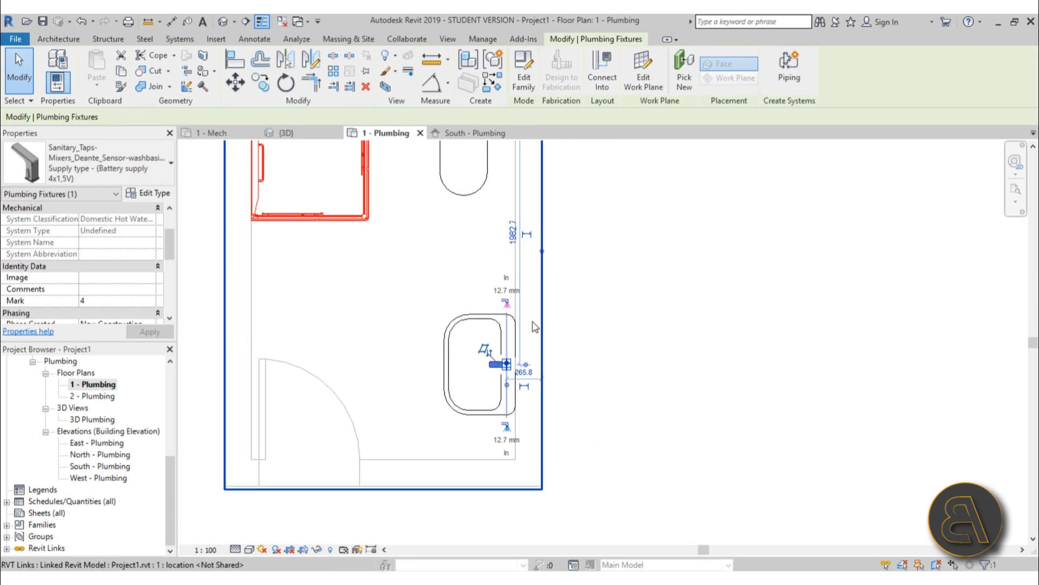
pyautogui.scroll(2, 535, 326)
# Step: Draw a 15 mm pipe at 400 mm offset from the tap's hot water connector into the side wall and along it to the back wall
pyautogui.click(496, 363)
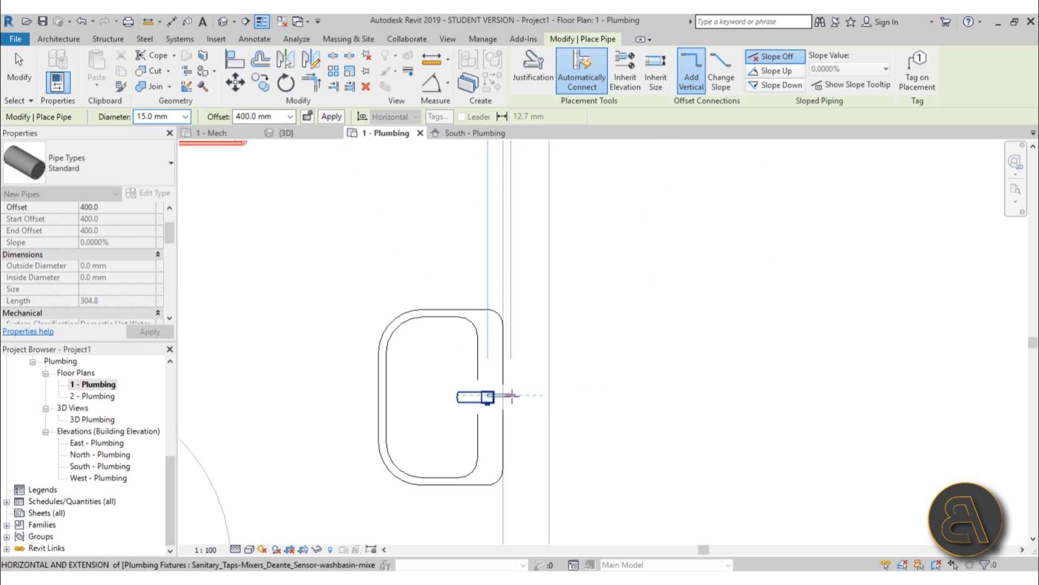
pyautogui.click(516, 396)
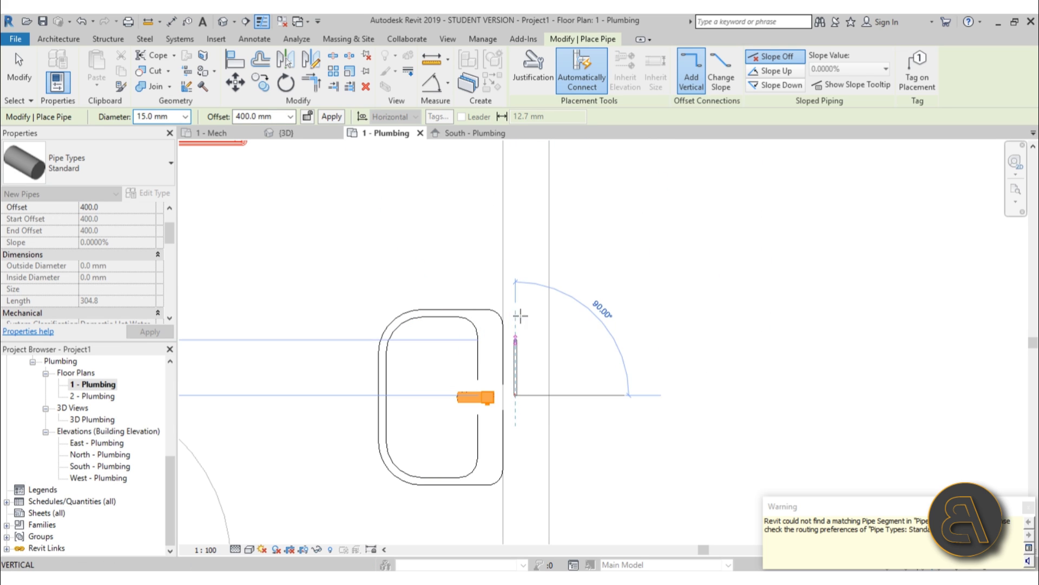
pyautogui.scroll(-5, 518, 290)
pyautogui.moveTo(516, 259); pyautogui.dragTo(515, 454, button='middle')
pyautogui.scroll(3, 515, 351)
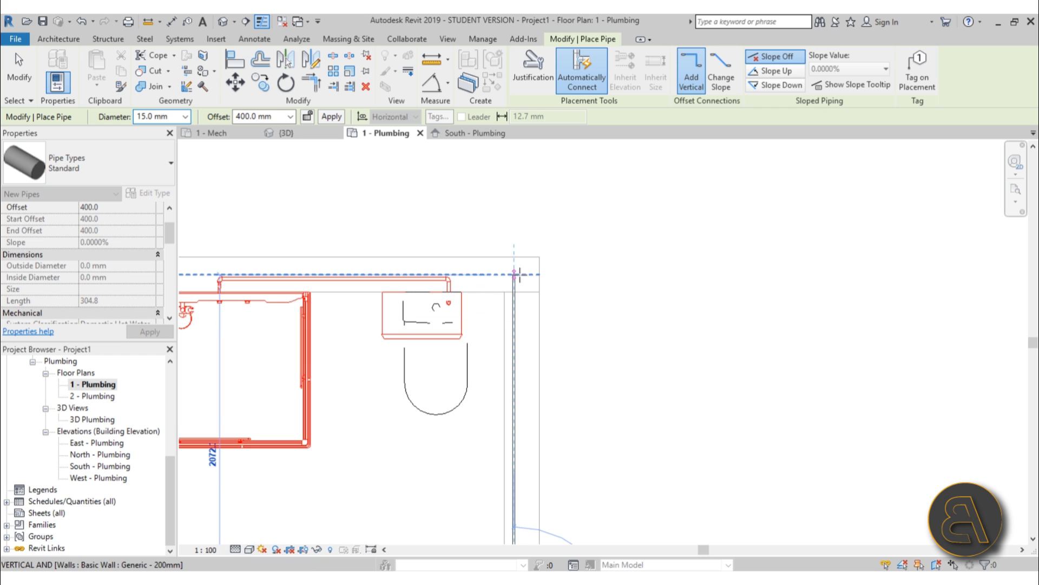
pyautogui.scroll(3, 515, 276)
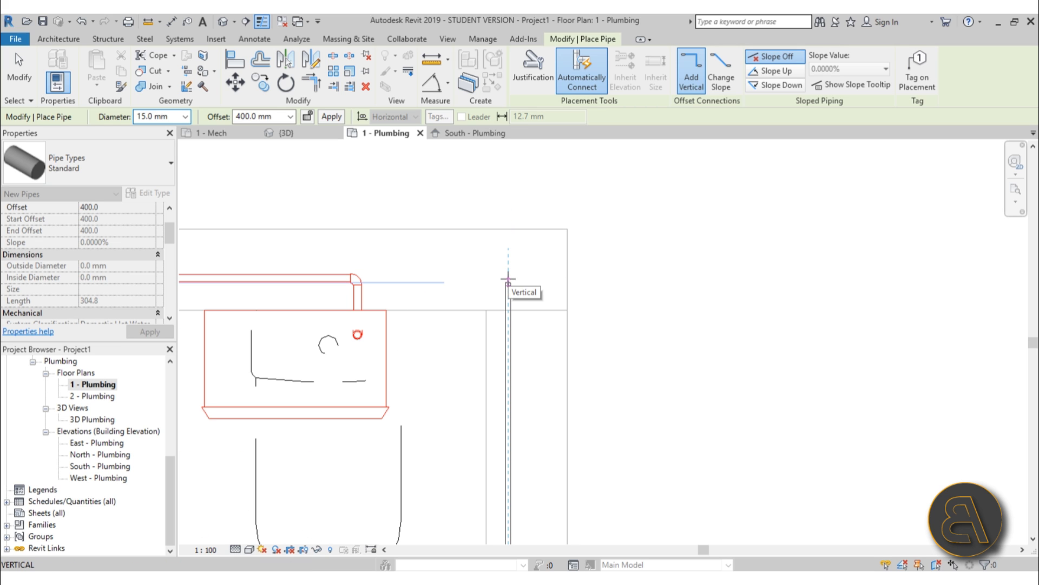
pyautogui.press('Escape')
pyautogui.press('Escape')
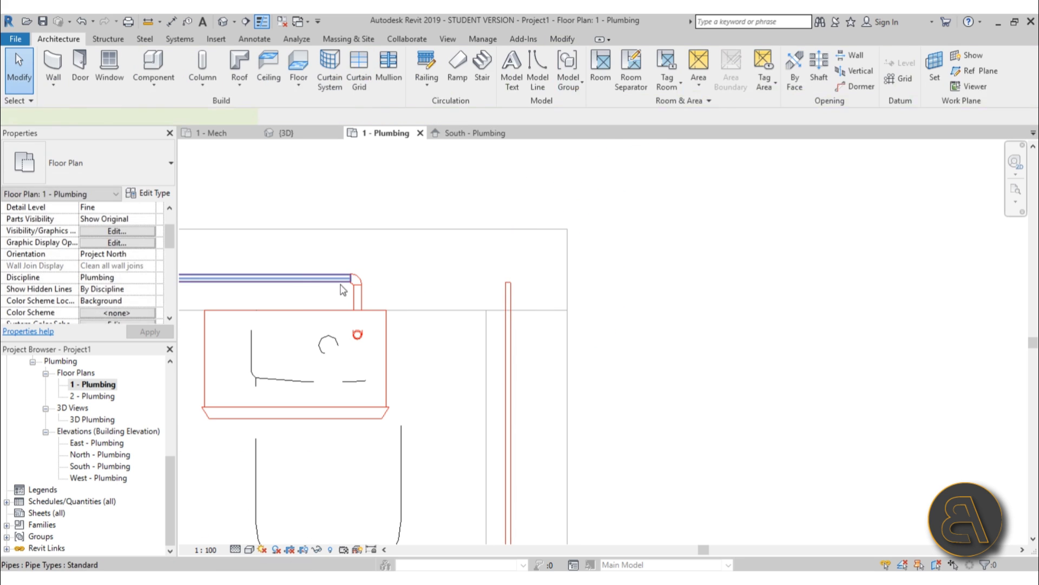
# Step: Extend the hot water pipe behind the heater along the back wall to the washbasin tap's pipe
pyautogui.click(349, 279)
pyautogui.moveTo(350, 279); pyautogui.dragTo(512, 279)
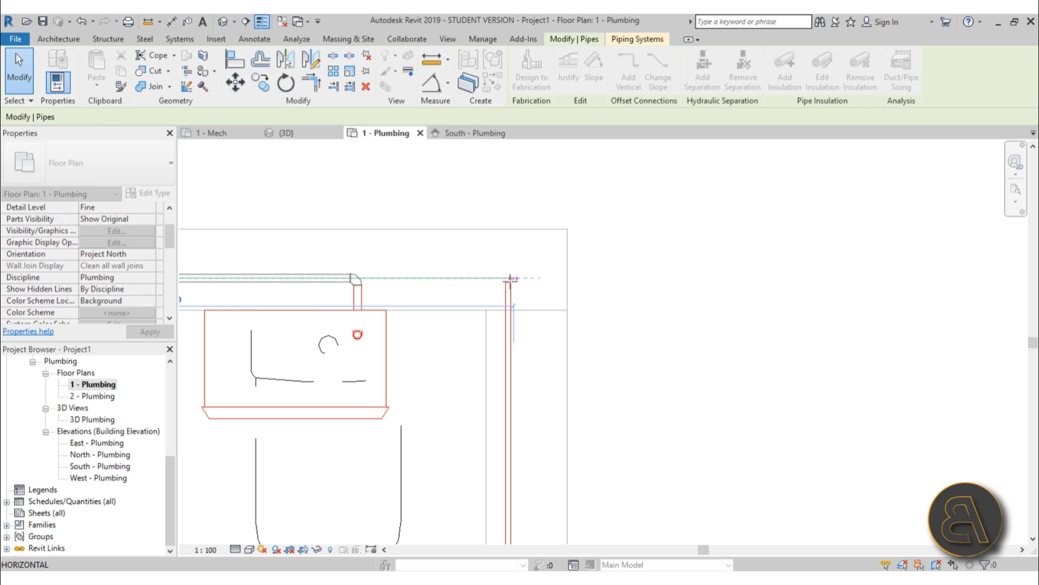
pyautogui.moveTo(523, 323); pyautogui.dragTo(520, 327)
pyautogui.press('Escape')
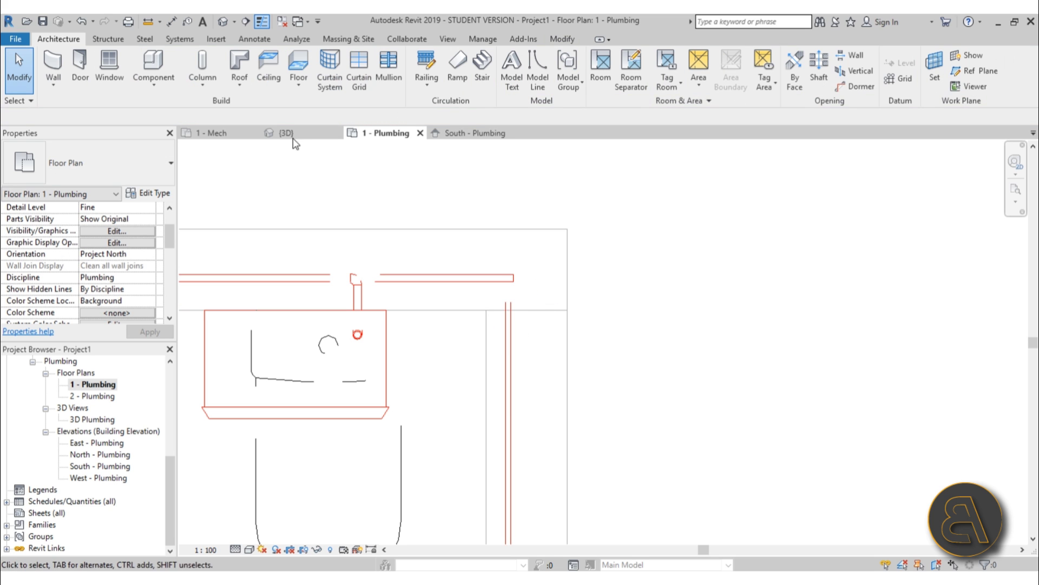
# Step: Join the ends of the heater's and the tap's hot water pipes in the wall corner and dismiss the save reminder
pyautogui.scroll(2, 517, 284)
pyautogui.scroll(-1, 522, 281)
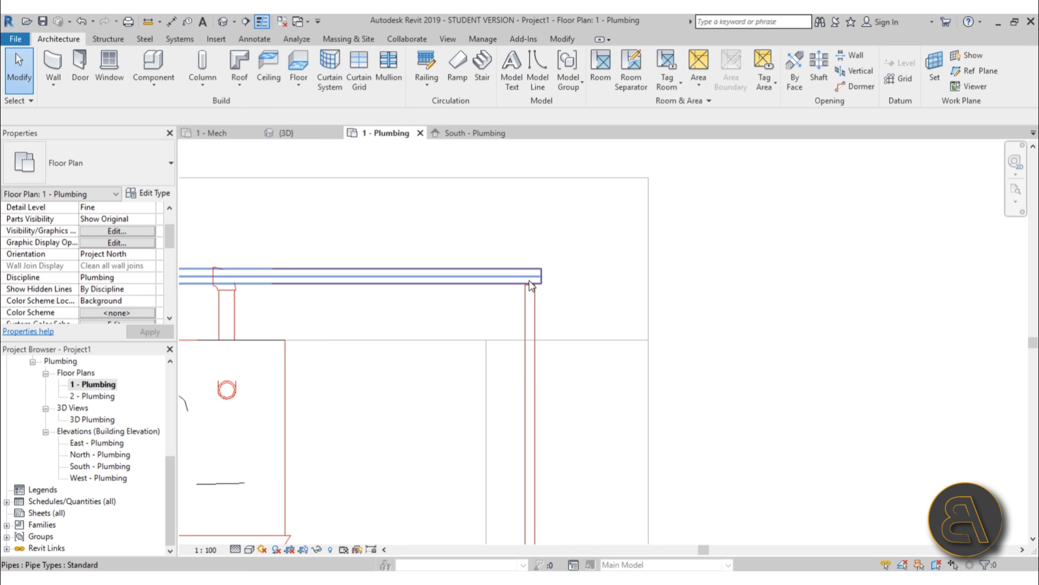
pyautogui.click(528, 280)
pyautogui.scroll(2, 519, 285)
pyautogui.press('Escape')
pyautogui.click(529, 303)
pyautogui.moveTo(539, 289)
pyautogui.mouseDown()
pyautogui.moveTo(538, 272)
pyautogui.moveTo(526, 299)
pyautogui.mouseUp()
pyautogui.press('Escape')
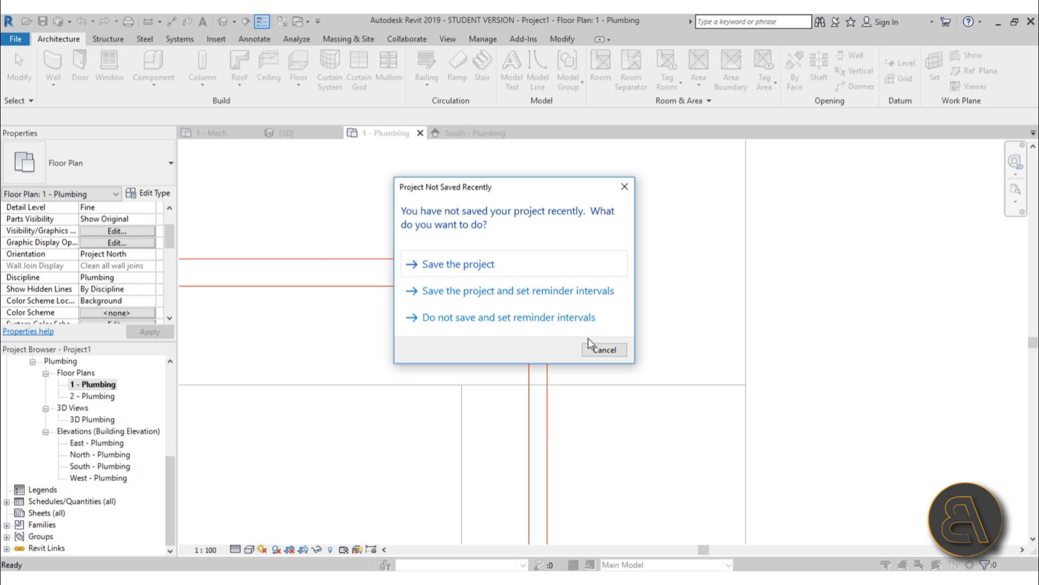
pyautogui.click(598, 349)
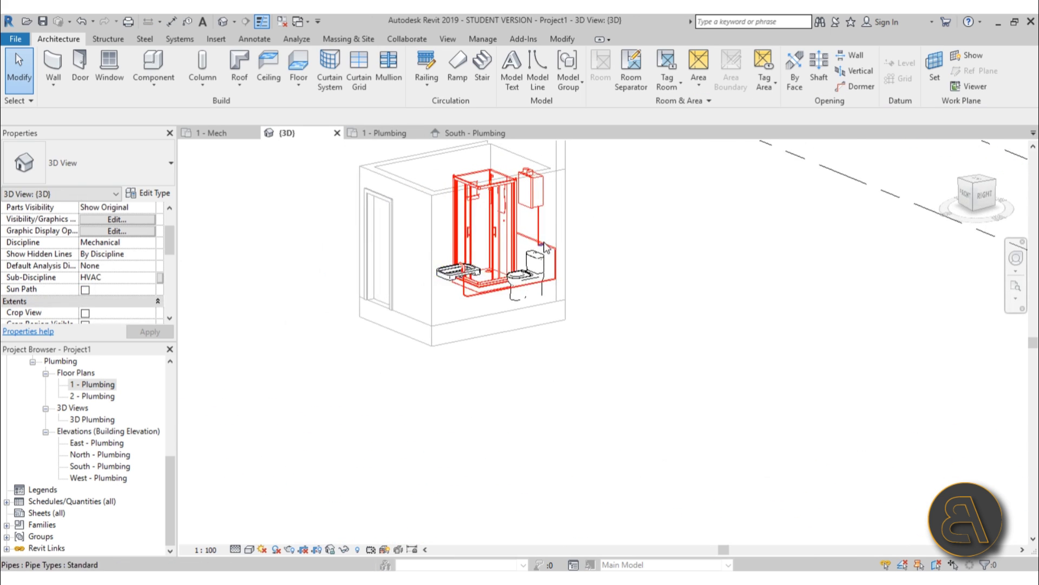
# Step: Examine the hot water pipe run from the heater to the washbasin tap in 3D from several sides
pyautogui.scroll(6, 546, 245)
pyautogui.scroll(-2, 674, 260)
pyautogui.keyDown('shift'); pyautogui.moveTo(677, 274); pyautogui.dragTo(675, 269, button='middle'); pyautogui.keyUp('shift')
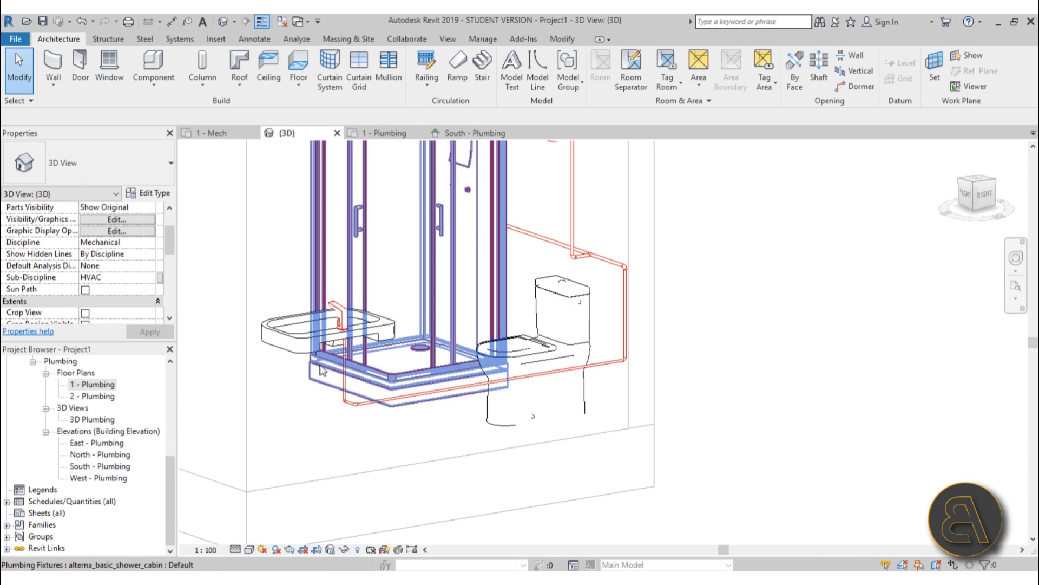
pyautogui.keyDown('shift'); pyautogui.moveTo(322, 371); pyautogui.dragTo(428, 379, button='middle'); pyautogui.keyUp('shift')
pyautogui.scroll(-4, 375, 330)
pyautogui.keyDown('shift'); pyautogui.moveTo(374, 332); pyautogui.dragTo(460, 327, button='middle'); pyautogui.keyUp('shift')
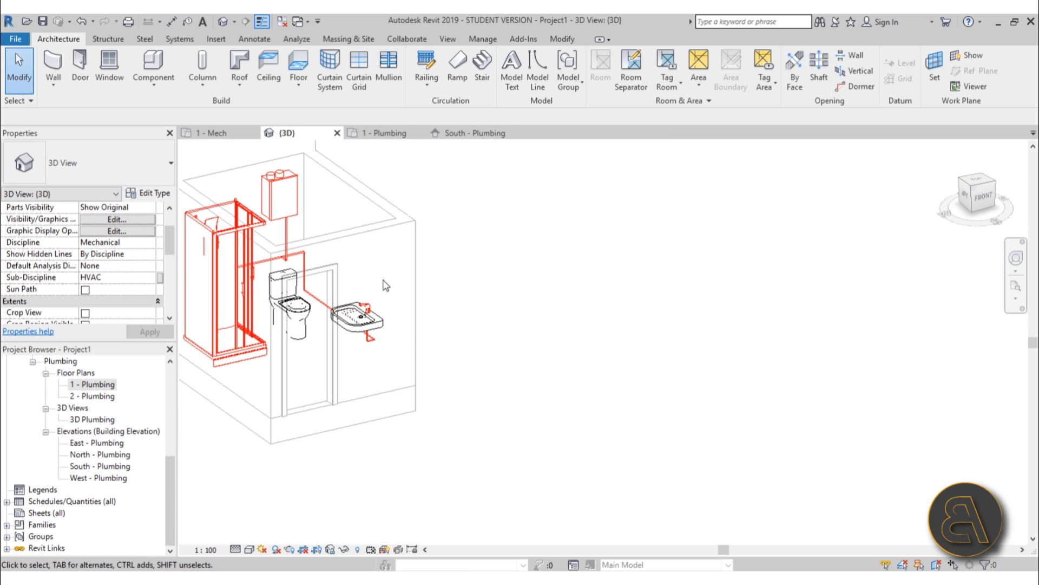
pyautogui.keyDown('shift'); pyautogui.moveTo(385, 285); pyautogui.dragTo(327, 423, button='middle'); pyautogui.keyUp('shift')
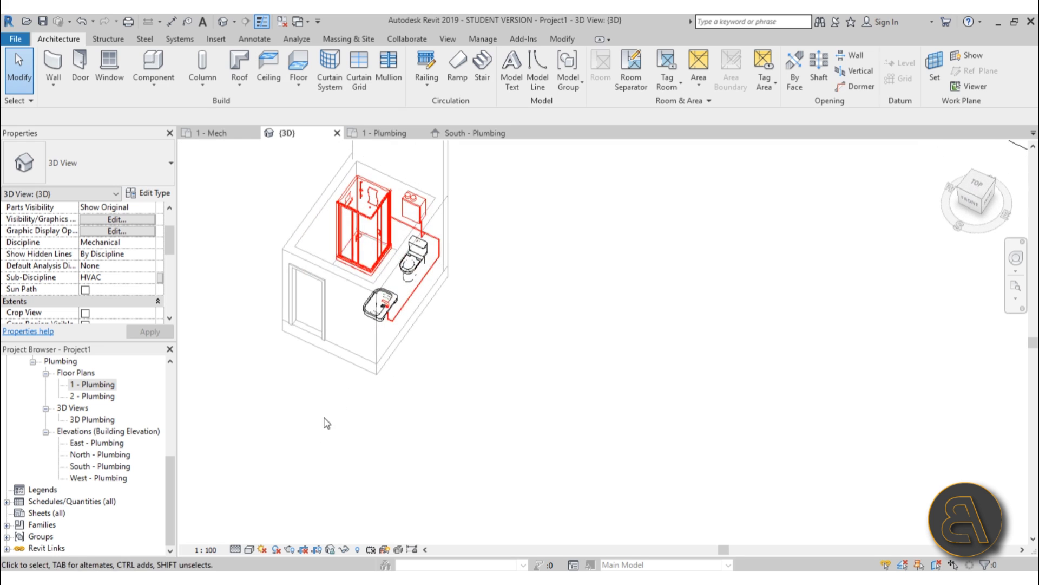
# Step: Open the 1 - Plumbing floor plan and bring the washbasin area into view
pyautogui.doubleClick(93, 387)
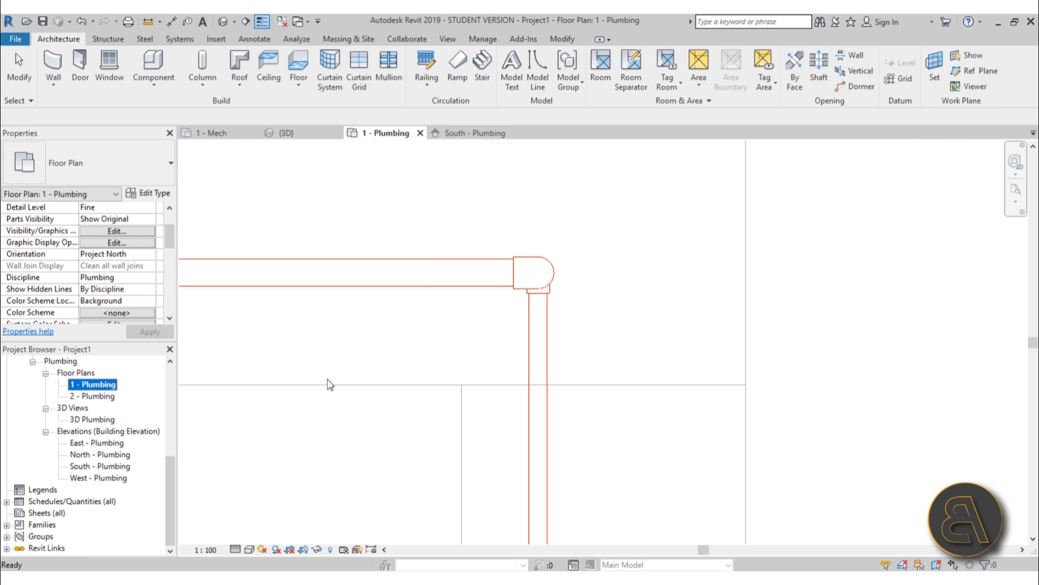
pyautogui.scroll(-3, 400, 207)
pyautogui.scroll(-2, 505, 351)
pyautogui.scroll(-1, 504, 354)
pyautogui.moveTo(544, 391); pyautogui.dragTo(521, 119, button='middle')
pyautogui.scroll(1, 477, 357)
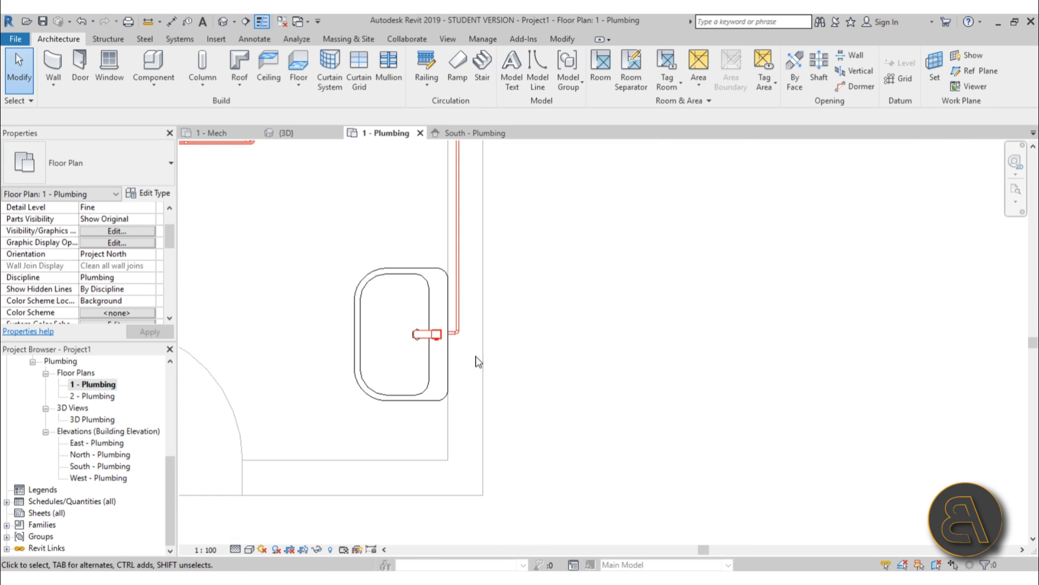
pyautogui.click(433, 349)
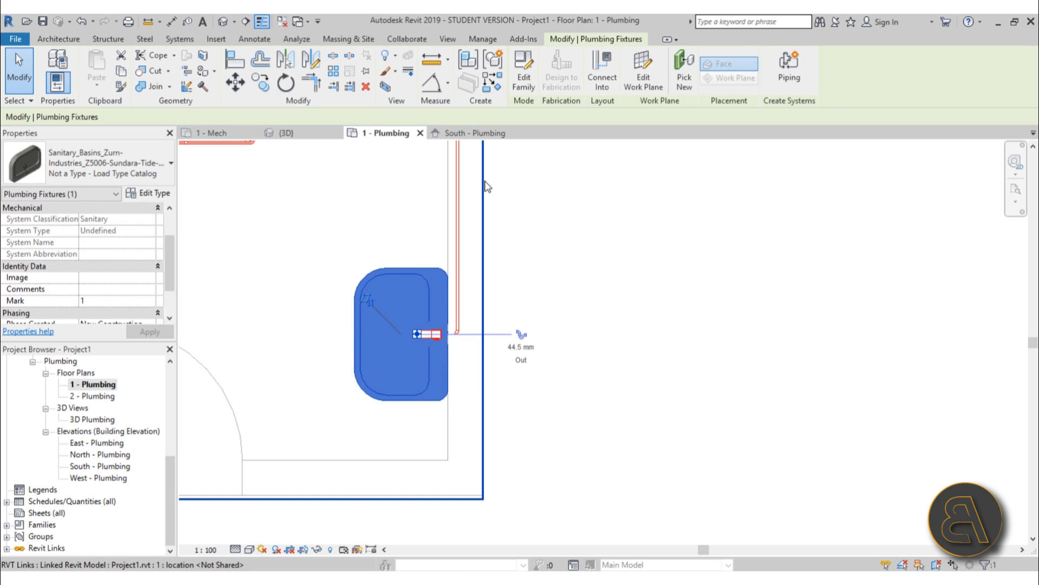
pyautogui.click(525, 338)
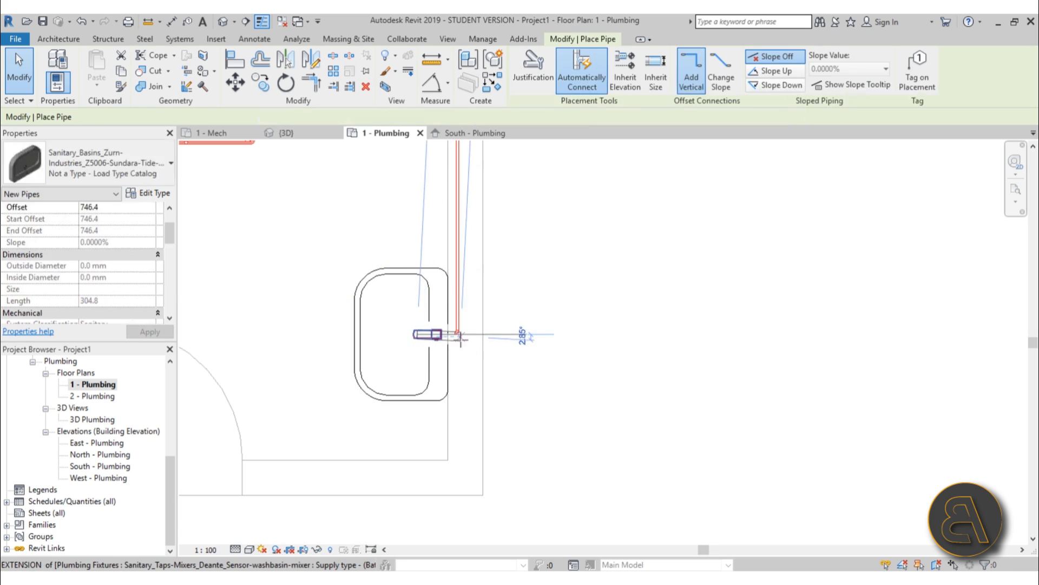
pyautogui.scroll(3, 440, 348)
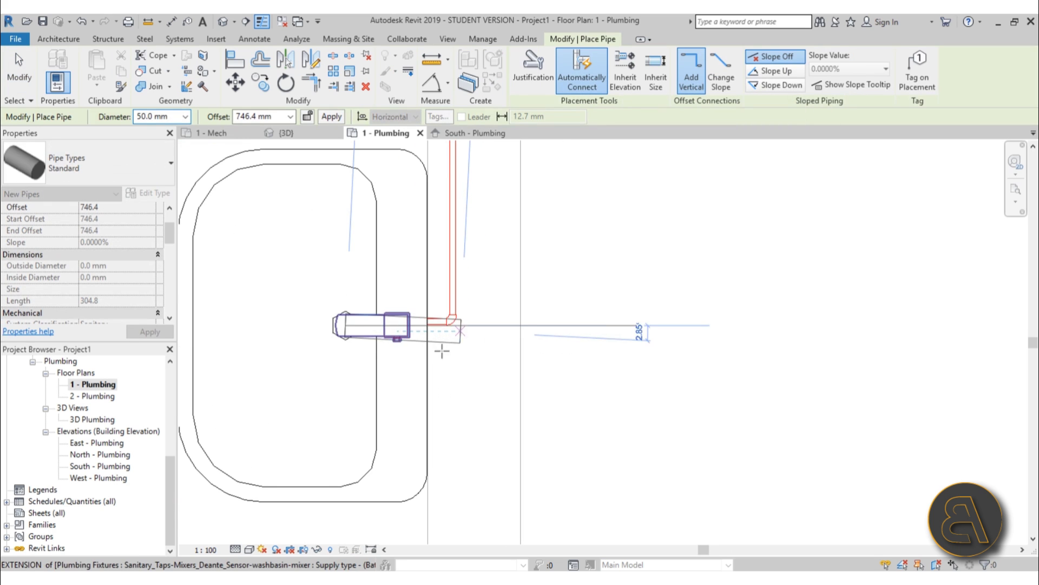
pyautogui.click(184, 117)
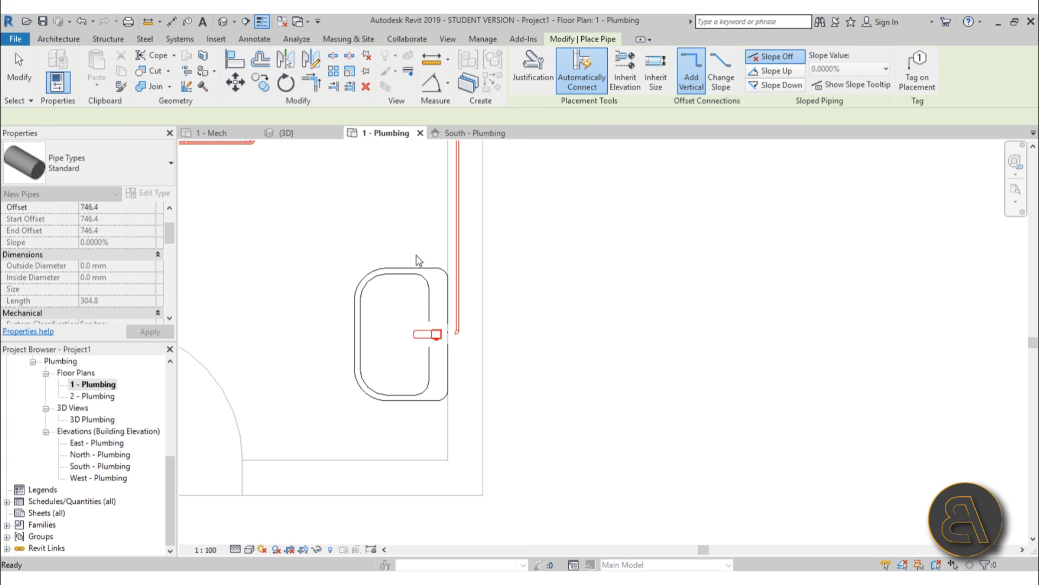
pyautogui.press('Escape')
pyautogui.press('Escape')
# Step: Draw a 15 mm pipe at 400 mm offset from the tap's cold water connector into the side wall
pyautogui.click(458, 263)
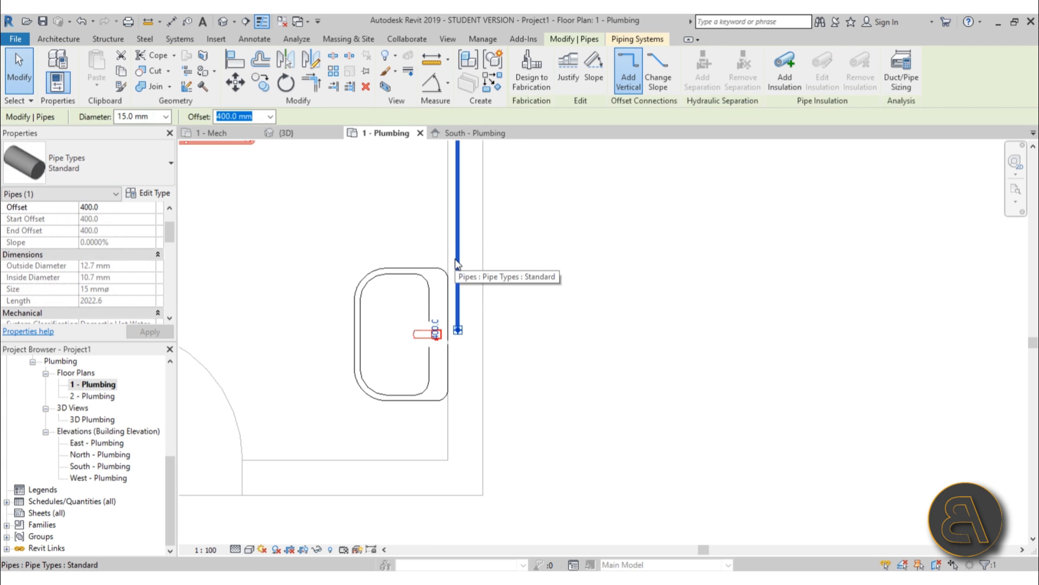
pyautogui.press('Escape')
pyautogui.click(433, 339)
pyautogui.scroll(2, 453, 347)
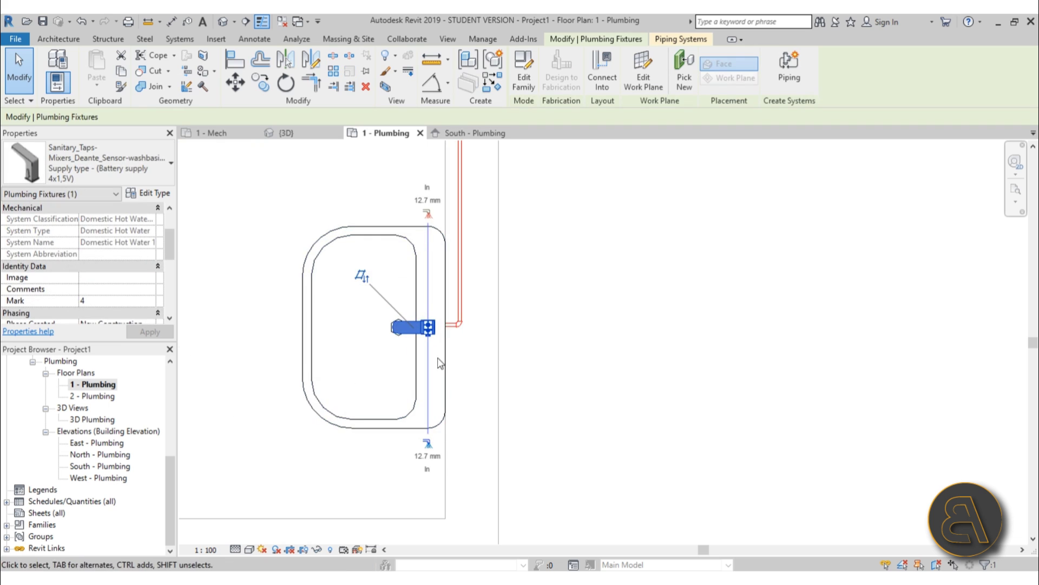
pyautogui.click(431, 445)
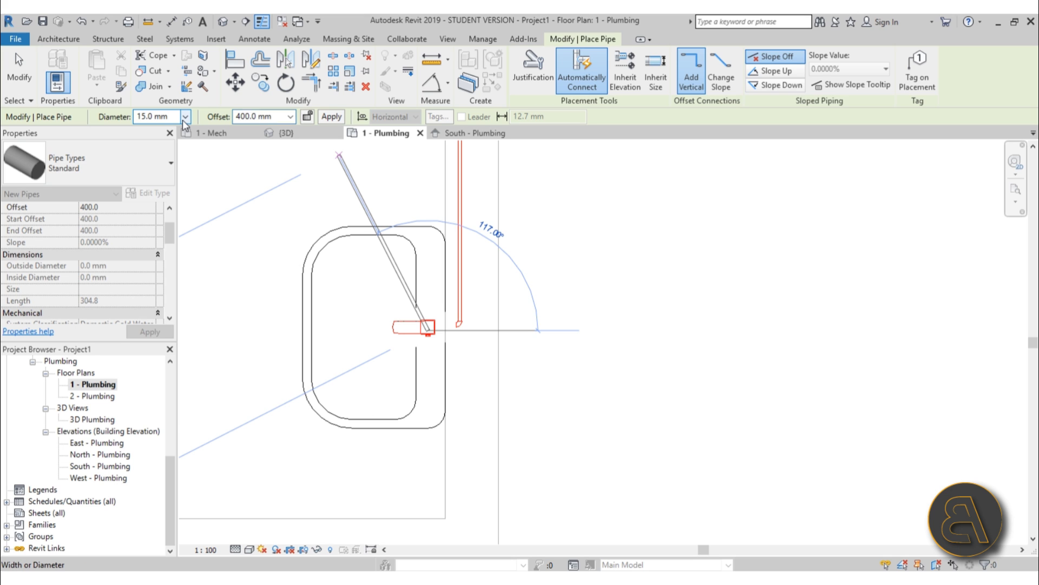
pyautogui.click(471, 331)
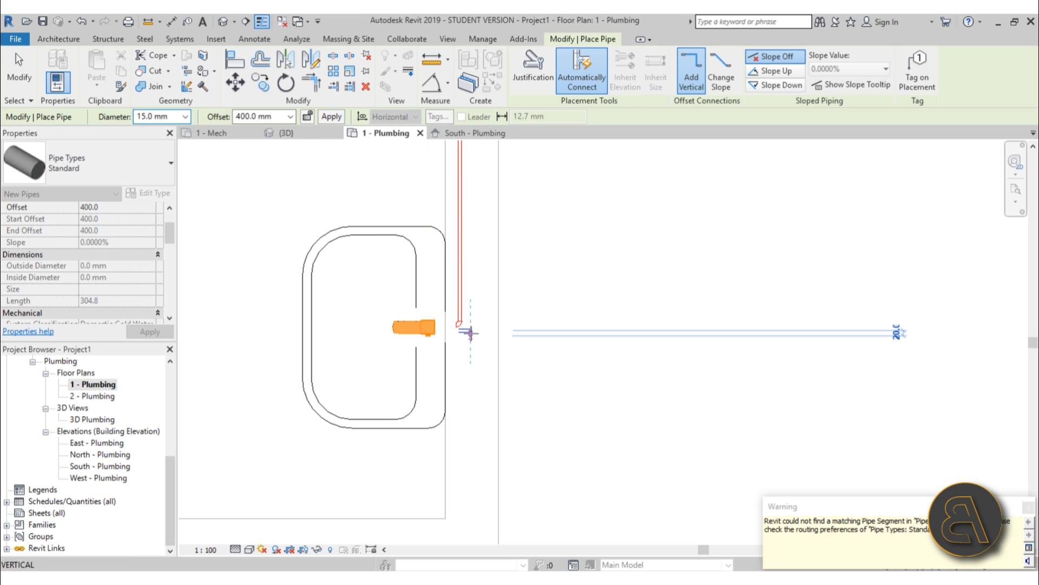
# Step: Continue the cold water pipe along the side wall and around the corner into the back wall behind the heater
pyautogui.scroll(-2, 479, 251)
pyautogui.moveTo(477, 243); pyautogui.dragTo(477, 437, button='middle')
pyautogui.moveTo(481, 285); pyautogui.dragTo(478, 419, button='middle')
pyautogui.scroll(2, 469, 285)
pyautogui.scroll(1, 471, 284)
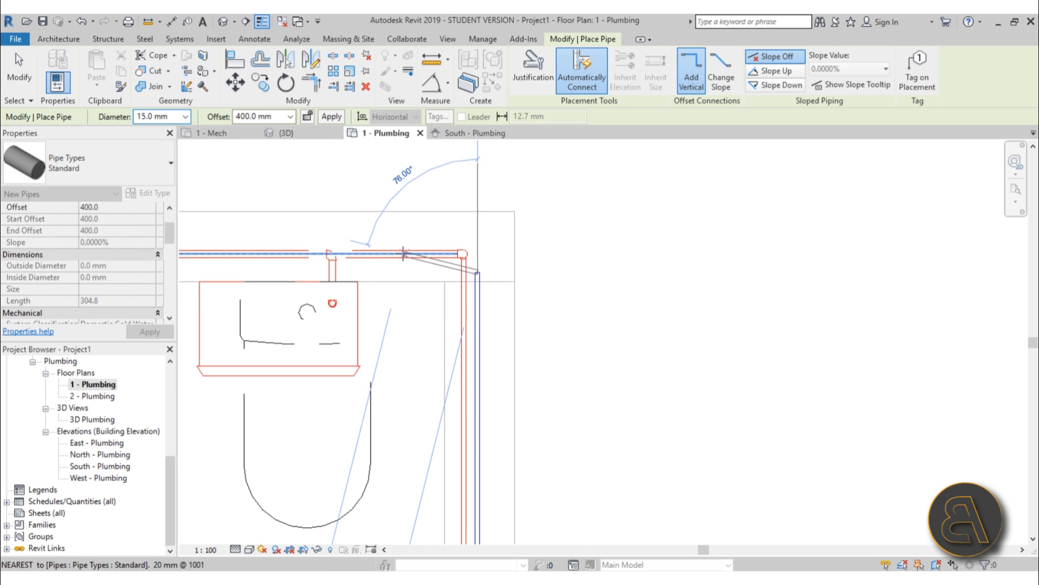
pyautogui.click(293, 269)
pyautogui.press('Escape')
pyautogui.press('Escape')
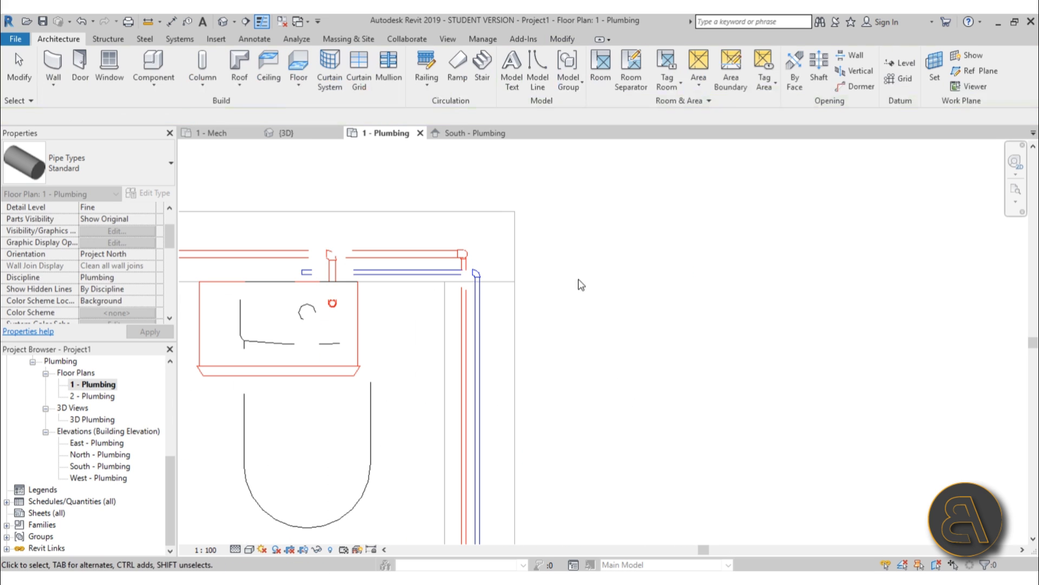
# Step: Extend the cold water pipe along the back wall to behind the shower cabin
pyautogui.click(432, 273)
pyautogui.moveTo(383, 301); pyautogui.dragTo(814, 307, button='middle')
pyautogui.moveTo(735, 279); pyautogui.dragTo(362, 275)
pyautogui.press('Escape')
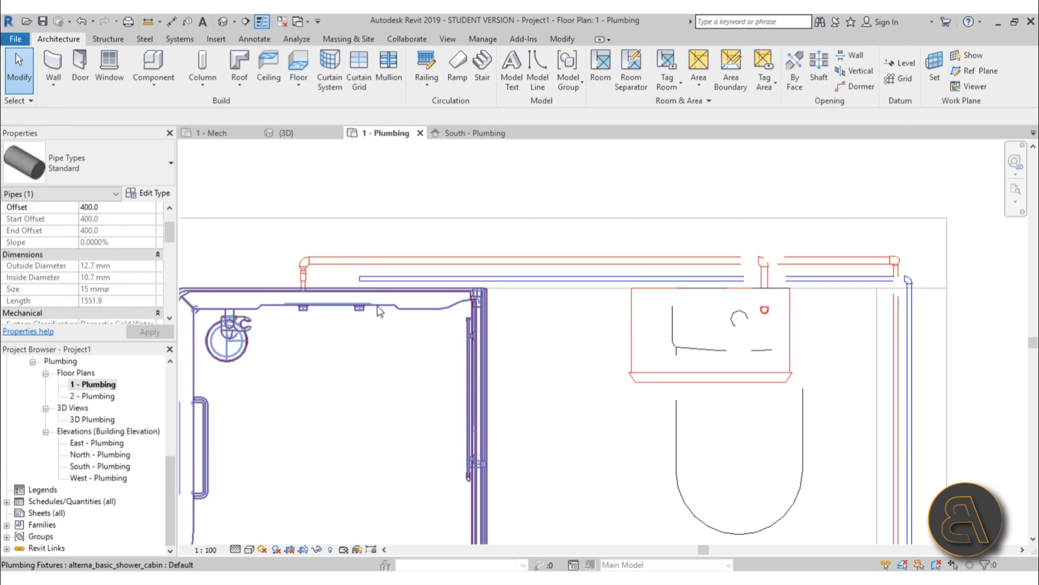
# Step: Connect the shower cabin's cold water inlet to the end of the cold water pipe with a 15 mm pipe
pyautogui.click(372, 292)
pyautogui.scroll(2, 371, 291)
pyautogui.scroll(-2, 368, 279)
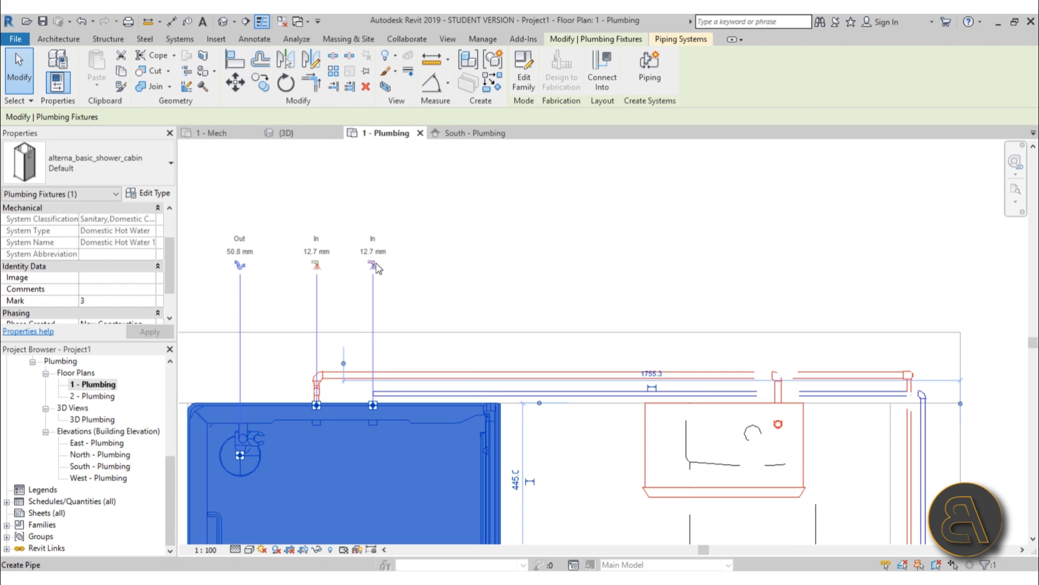
pyautogui.click(374, 266)
pyautogui.scroll(2, 376, 325)
pyautogui.click(375, 392)
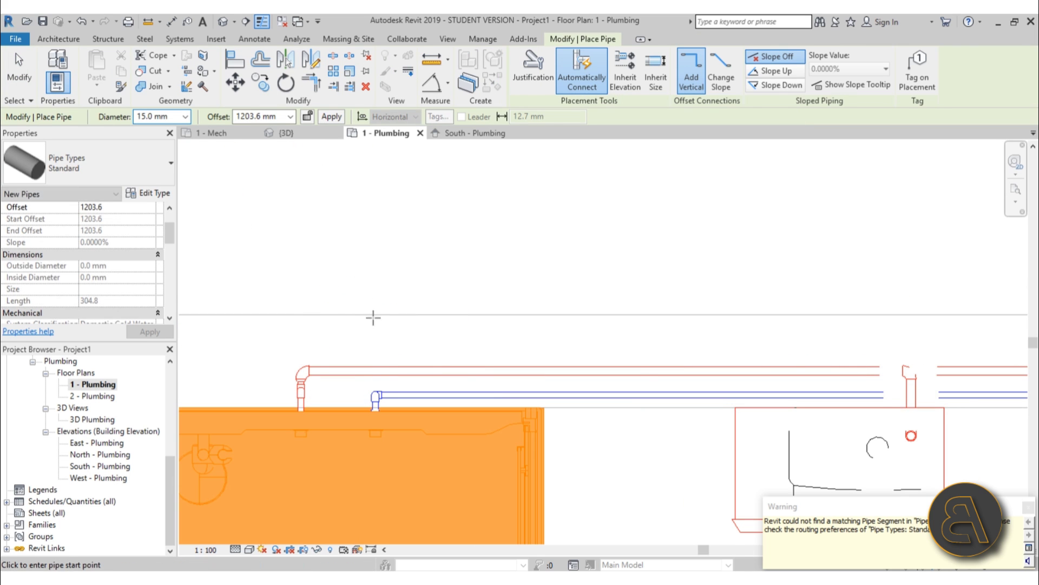
pyautogui.press('Escape')
# Step: Examine the cold and hot water pipe runs in 3D and select the pipe along the side wall below the washbasin
pyautogui.scroll(-2, 364, 233)
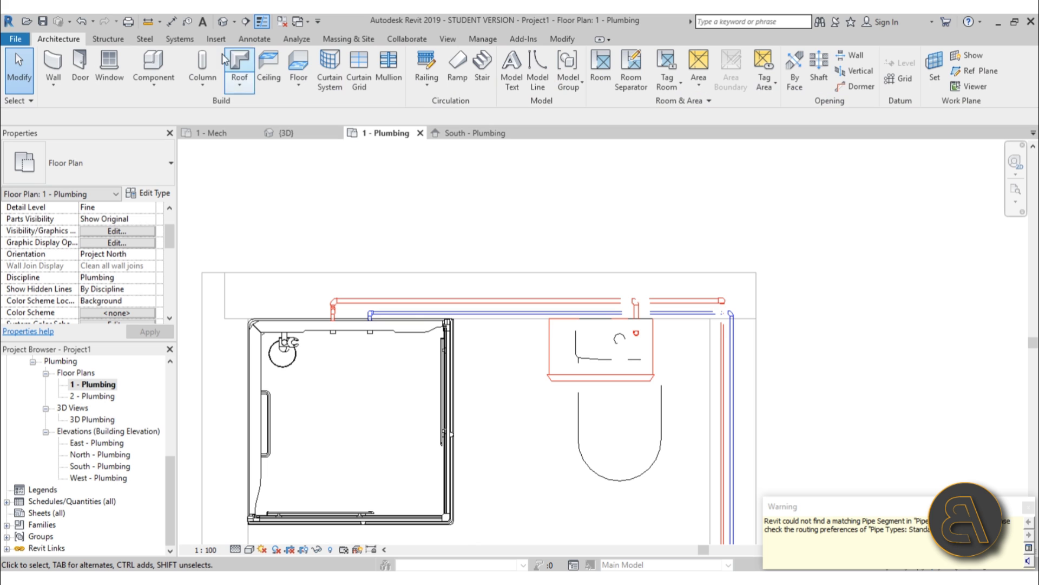
pyautogui.click(222, 25)
pyautogui.scroll(5, 452, 339)
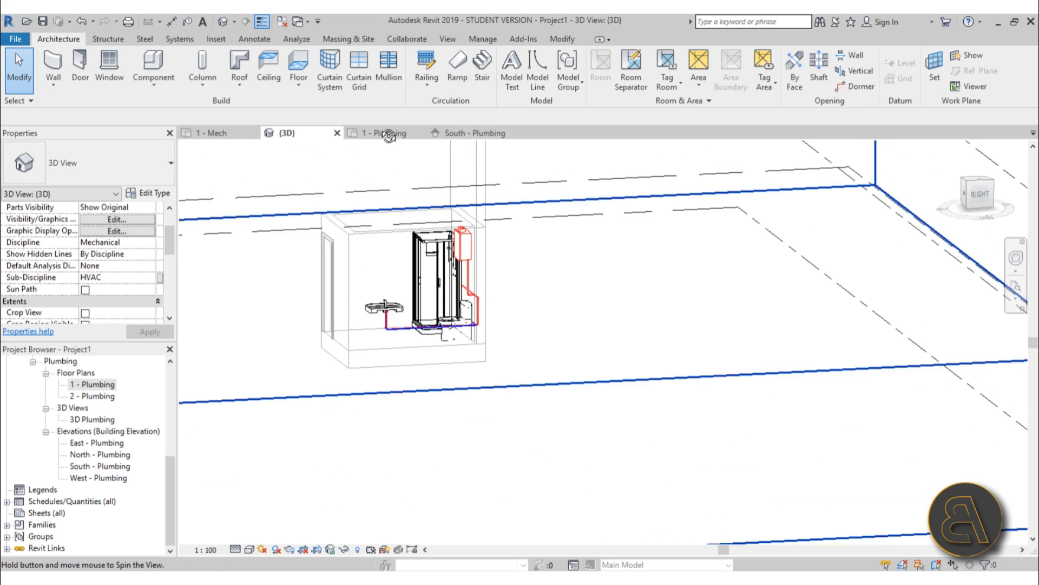
pyautogui.keyDown('shift'); pyautogui.moveTo(452, 340); pyautogui.dragTo(568, 294, button='middle'); pyautogui.keyUp('shift')
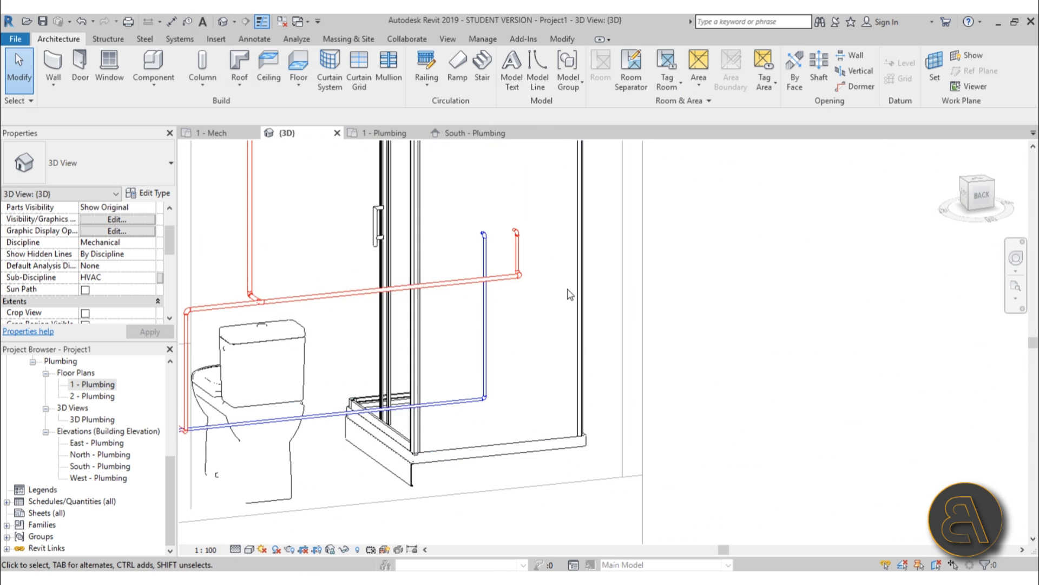
pyautogui.keyDown('shift'); pyautogui.moveTo(423, 327); pyautogui.dragTo(398, 294, button='middle'); pyautogui.keyUp('shift')
pyautogui.click(417, 274)
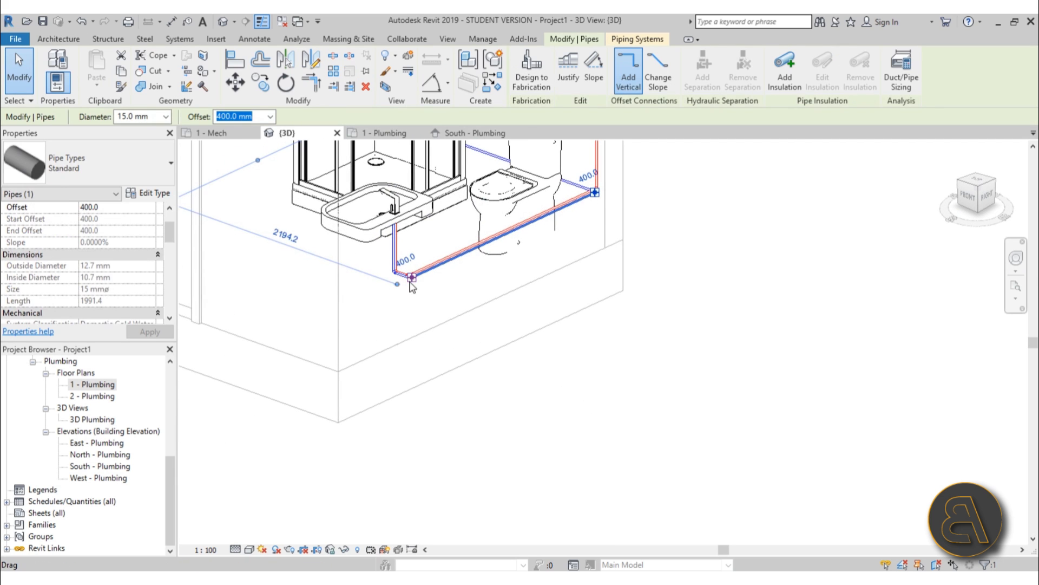
# Step: Extend the cold water pipe along the side wall past the washbasin to a length of about 3506 mm
pyautogui.moveTo(355, 301); pyautogui.dragTo(272, 342)
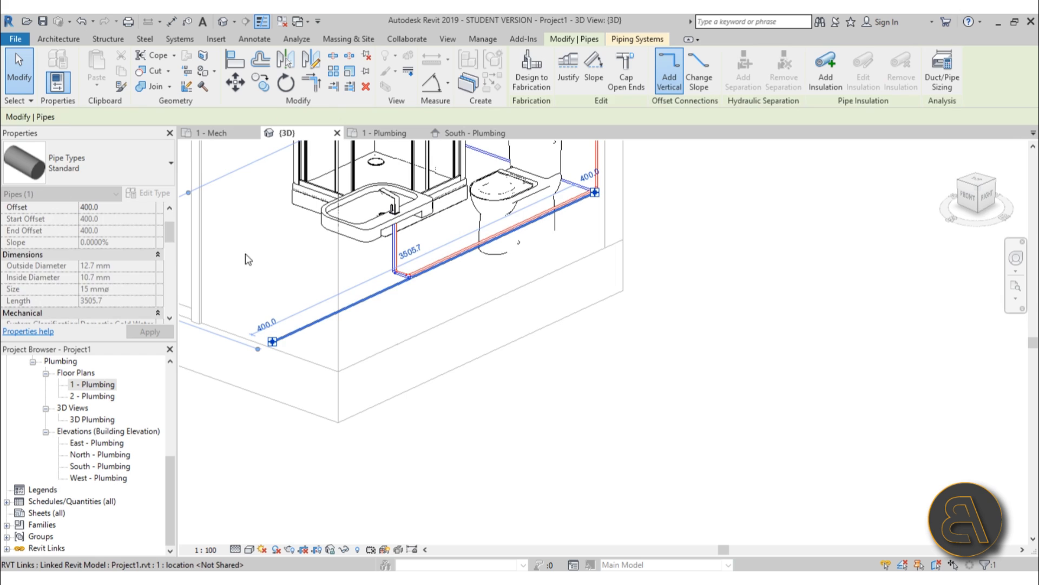
pyautogui.click(261, 244)
pyautogui.scroll(-2, 263, 249)
pyautogui.click(428, 371)
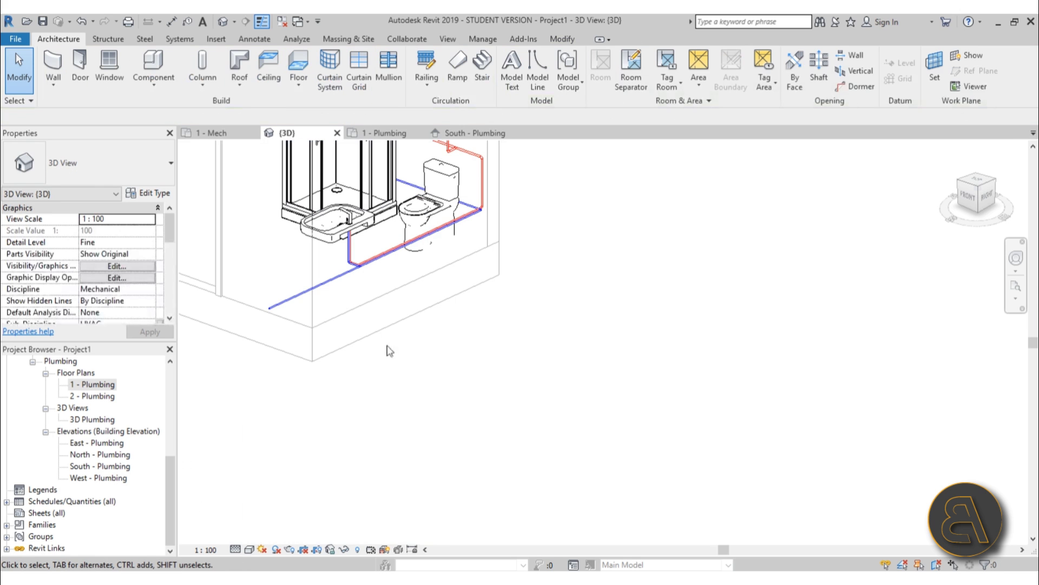
pyautogui.keyDown('shift'); pyautogui.moveTo(388, 351); pyautogui.dragTo(536, 364, button='middle'); pyautogui.keyUp('shift')
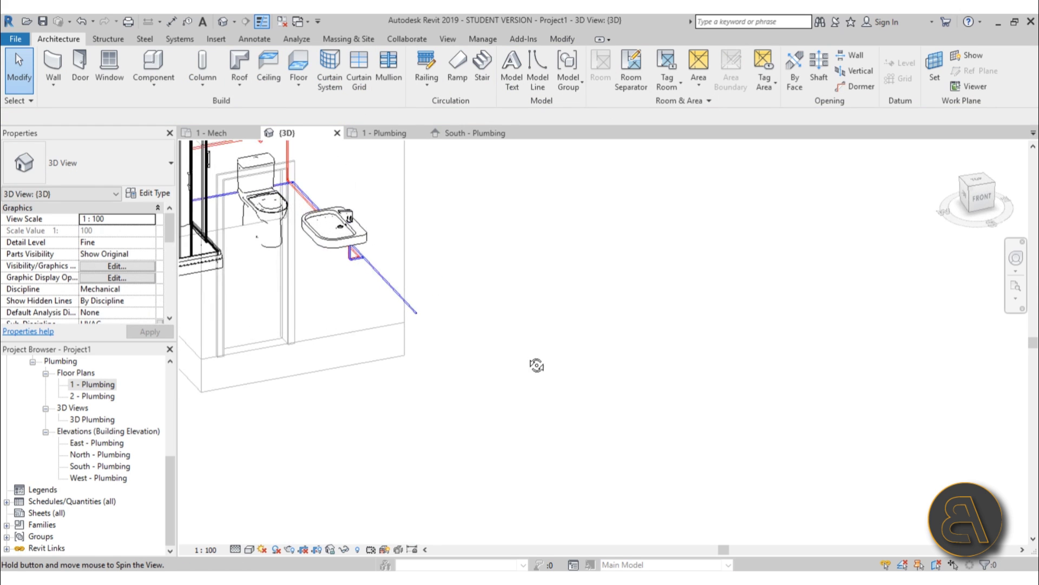
pyautogui.scroll(5, 501, 339)
# Step: On the 1 - Plumbing floor plan, connect the water heater's 19.1 mm inlet to the cold water pipe in the back wall at a 400 mm offset
pyautogui.click(305, 229)
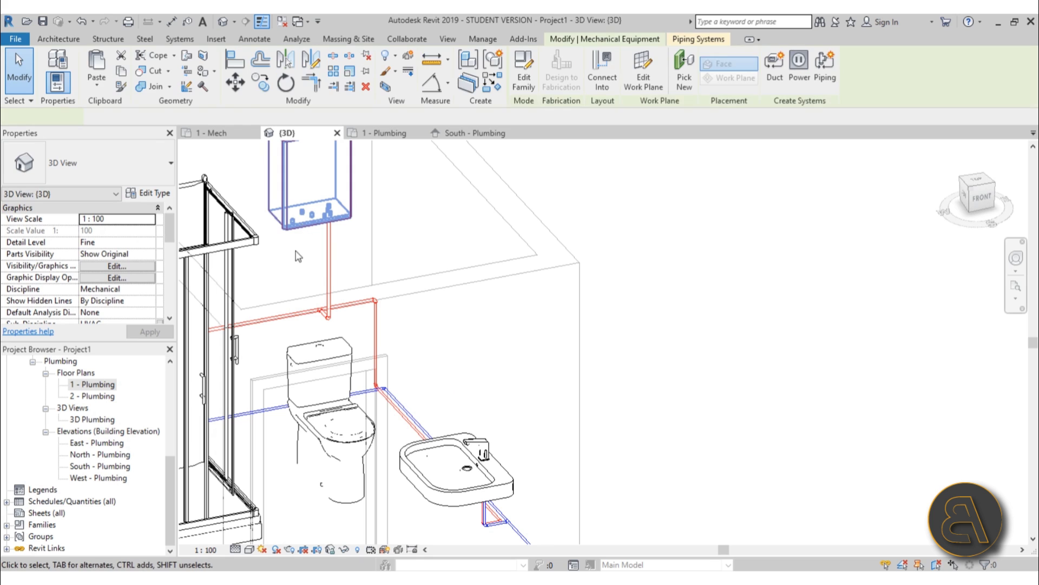
pyautogui.doubleClick(99, 388)
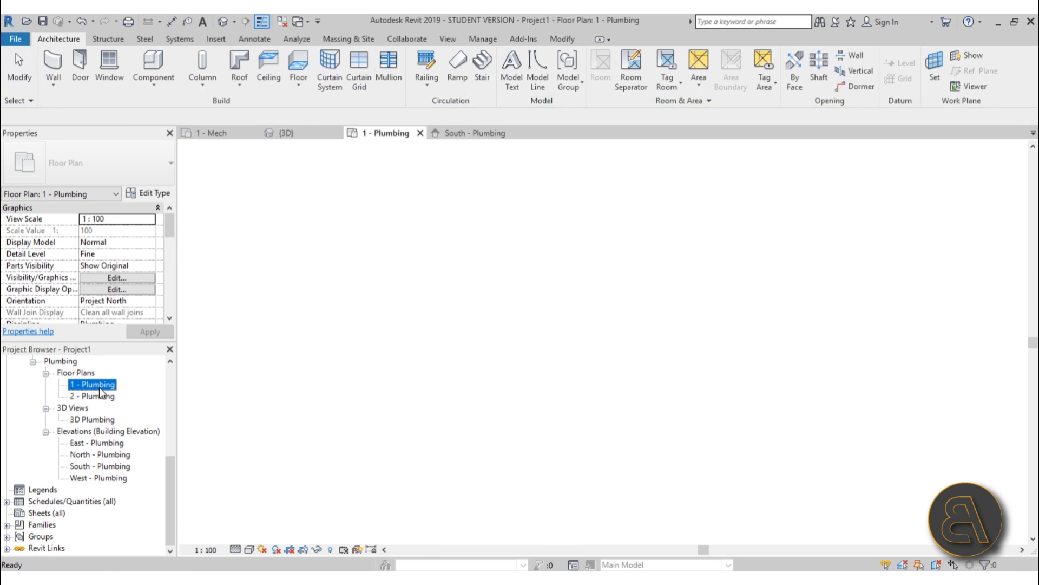
pyautogui.moveTo(609, 368); pyautogui.dragTo(573, 357, button='middle')
pyautogui.moveTo(593, 446); pyautogui.dragTo(496, 520, button='middle')
pyautogui.scroll(3, 528, 331)
pyautogui.moveTo(535, 371); pyautogui.dragTo(539, 152, button='middle')
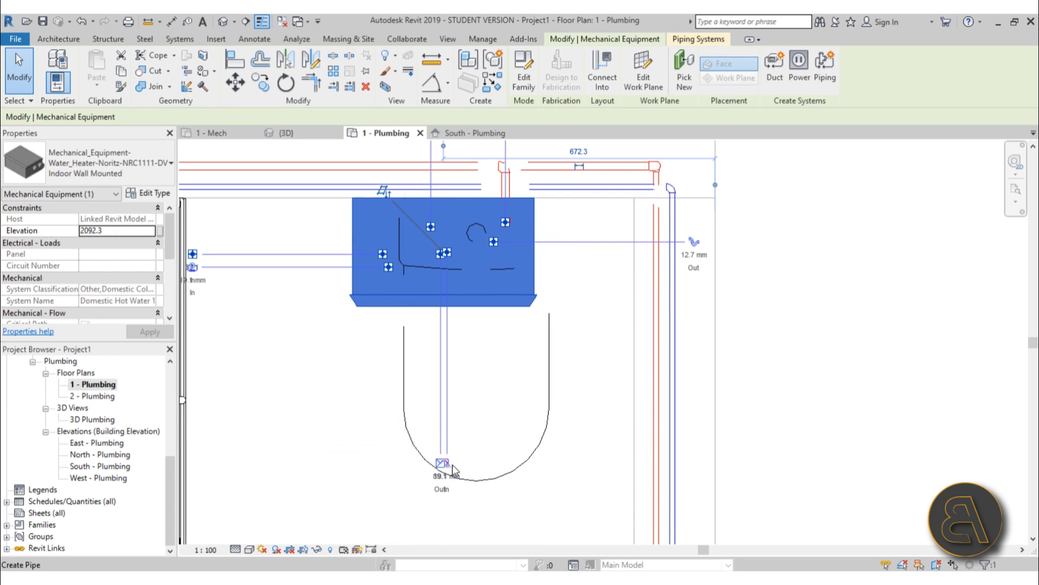
pyautogui.scroll(5, 447, 469)
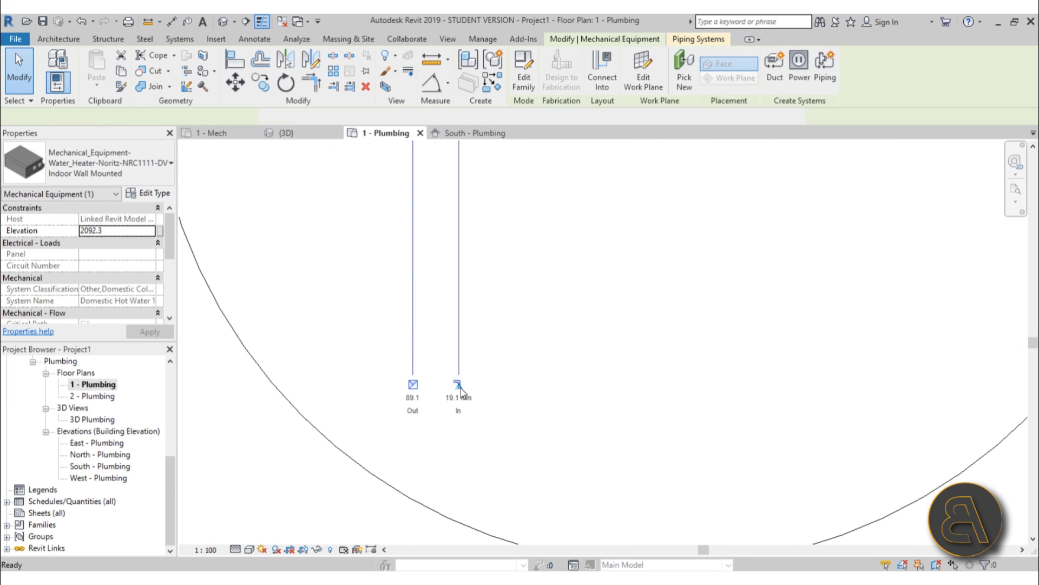
pyautogui.click(460, 387)
pyautogui.scroll(-9, 496, 307)
pyautogui.moveTo(486, 312); pyautogui.dragTo(455, 563, button='middle')
pyautogui.scroll(4, 449, 274)
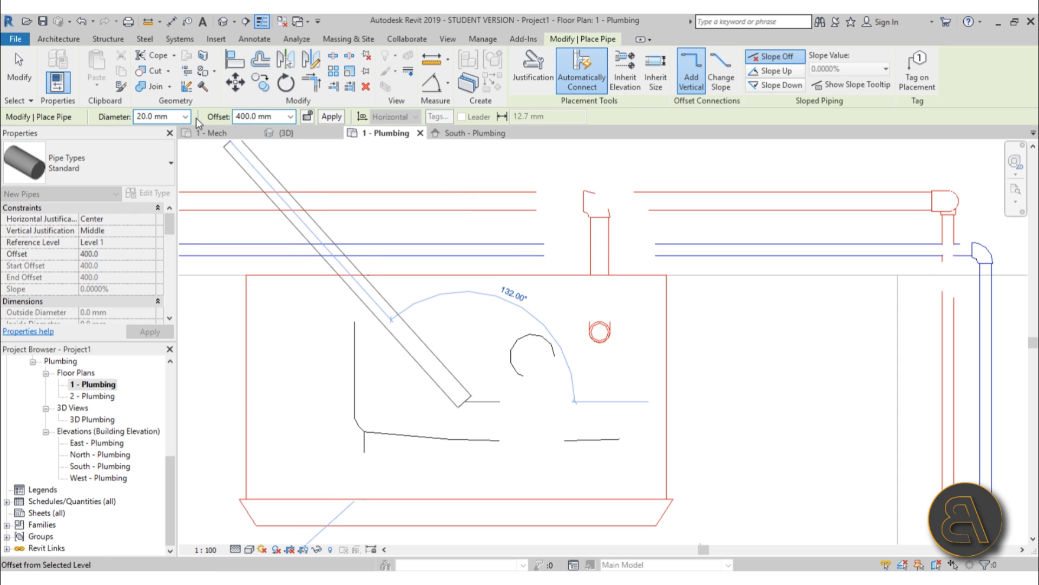
pyautogui.click(461, 250)
pyautogui.press('Escape')
pyautogui.press('Escape')
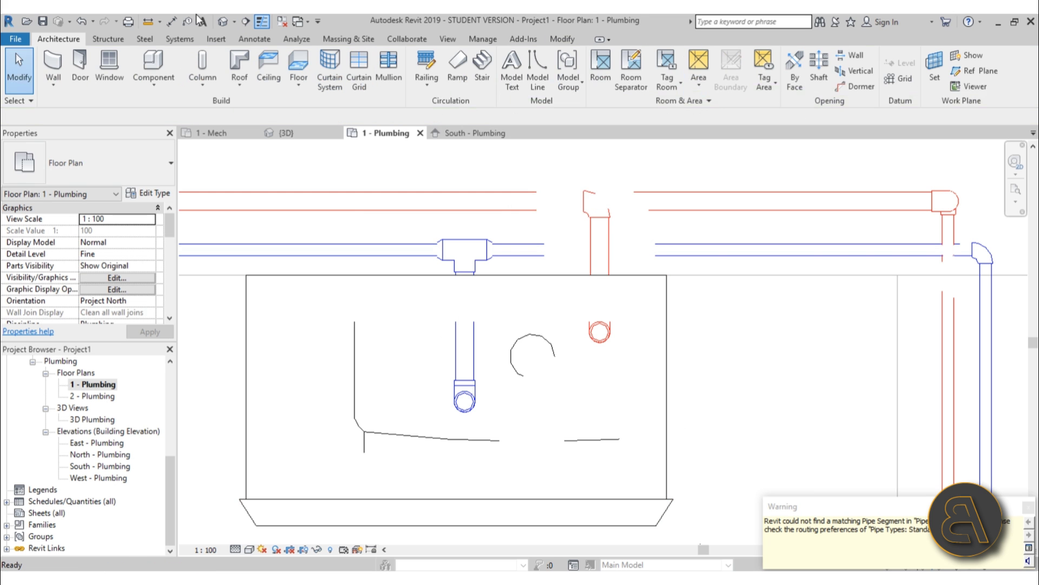
# Step: In 3D, route a 15 mm pipe at 800 mm offset from the toilet's water inlet out beside the cistern and back toward the wall
pyautogui.click(221, 22)
pyautogui.scroll(-3, 454, 221)
pyautogui.keyDown('shift'); pyautogui.moveTo(511, 275); pyautogui.dragTo(475, 307, button='middle'); pyautogui.keyUp('shift')
pyautogui.click(477, 309)
pyautogui.keyDown('shift'); pyautogui.moveTo(462, 271); pyautogui.dragTo(496, 304, button='middle'); pyautogui.keyUp('shift')
pyautogui.scroll(5, 449, 300)
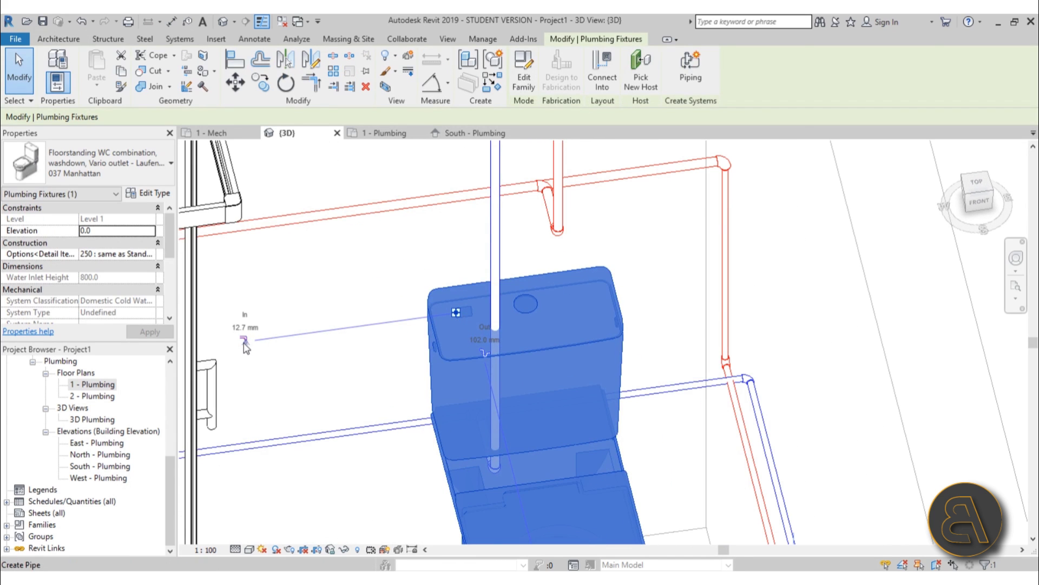
pyautogui.click(244, 342)
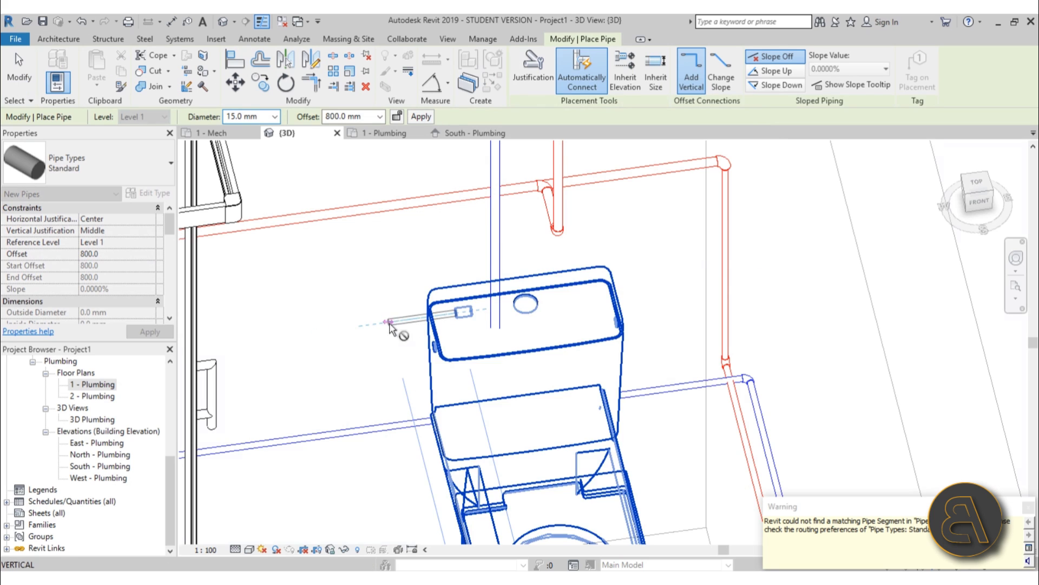
pyautogui.click(389, 322)
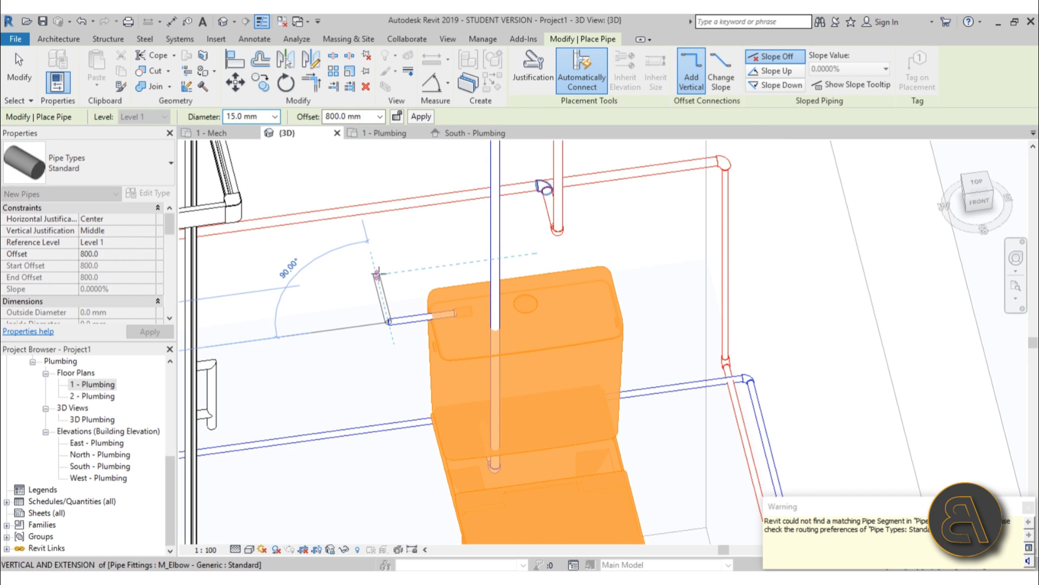
pyautogui.click(381, 291)
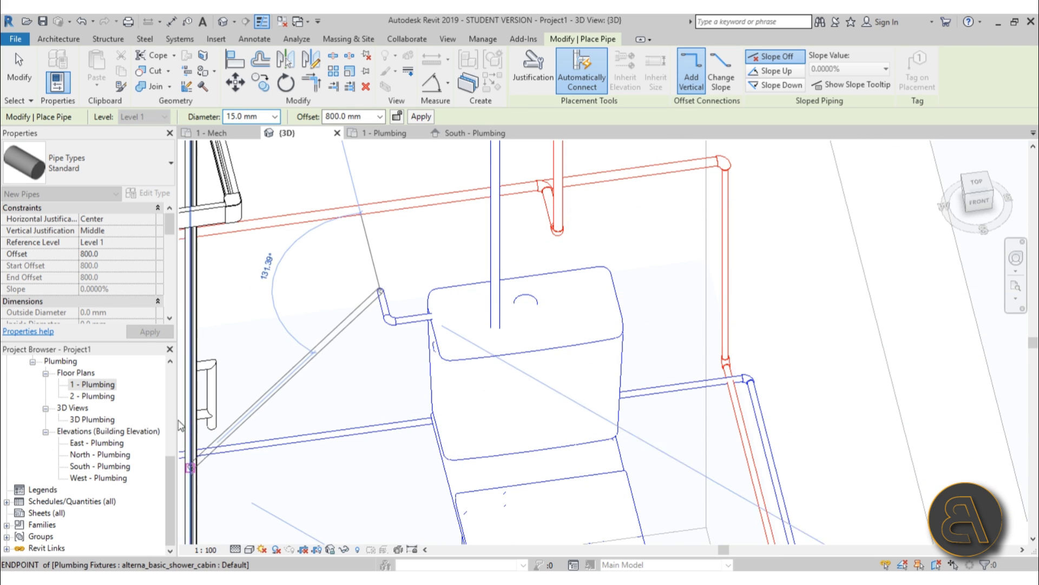
# Step: On the 1 - Plumbing floor plan, join the open end of the toilet's supply pipe to the cold water pipe in the back wall
pyautogui.doubleClick(93, 385)
pyautogui.scroll(-3, 406, 273)
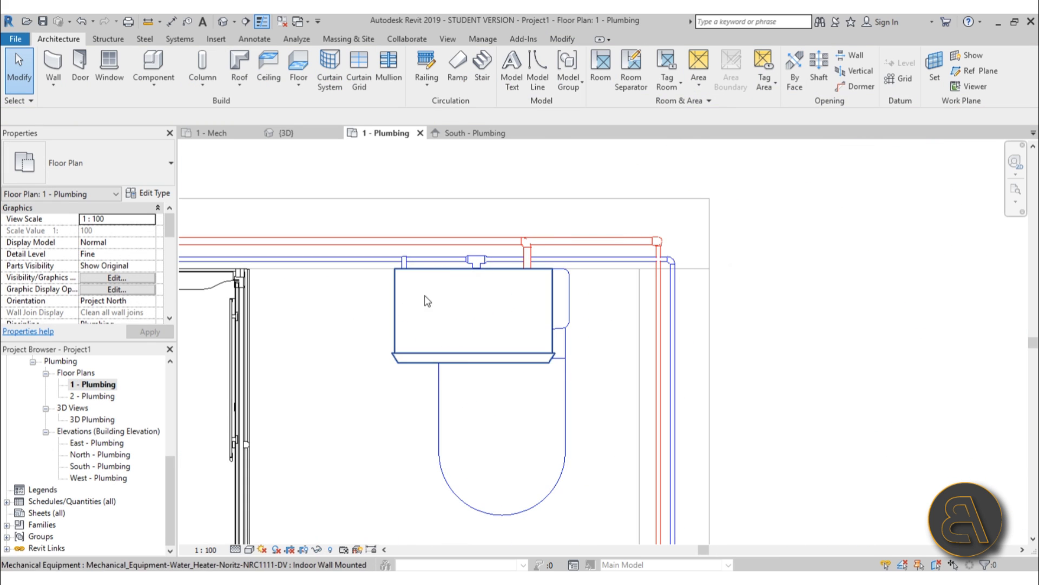
pyautogui.scroll(2, 406, 274)
pyautogui.scroll(-1, 406, 274)
pyautogui.scroll(3, 393, 234)
pyautogui.click(411, 257)
pyautogui.scroll(1, 391, 230)
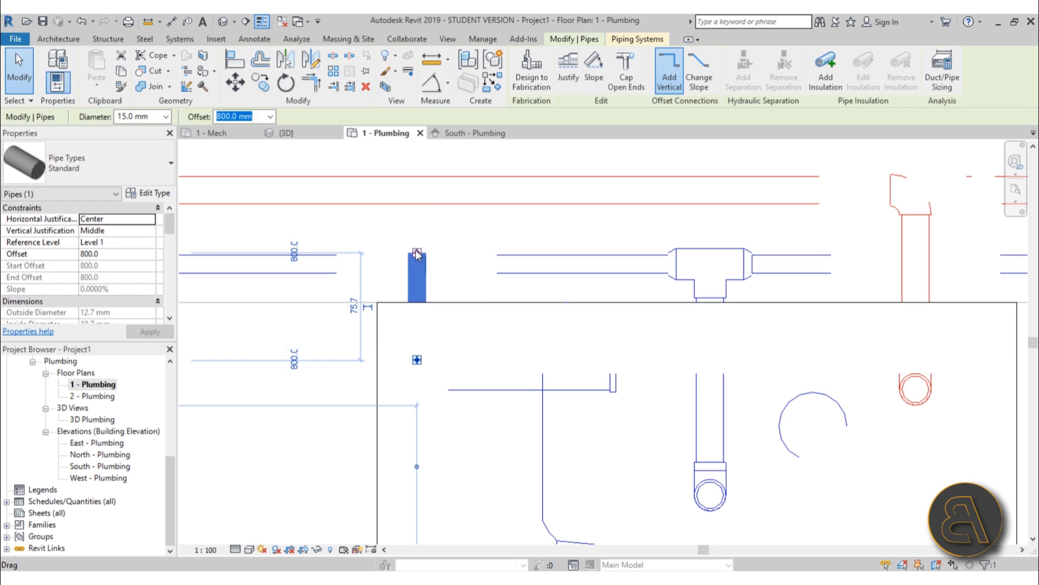
pyautogui.moveTo(417, 252); pyautogui.dragTo(419, 262)
pyautogui.click(417, 254)
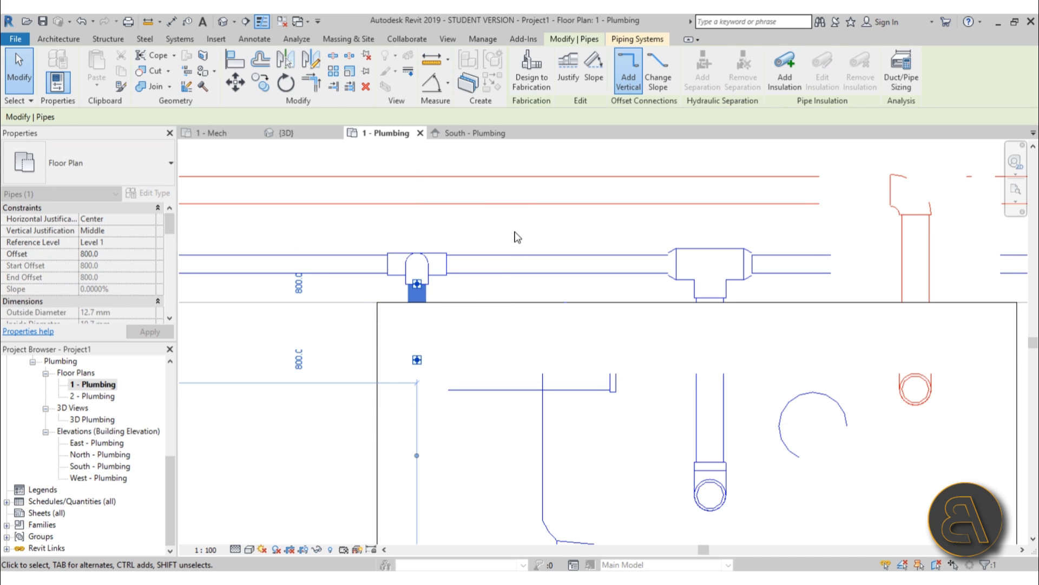
# Step: Examine how the heater and toilet connect to the cold water pipes in 3D and plan, selecting the connected network
pyautogui.click(223, 23)
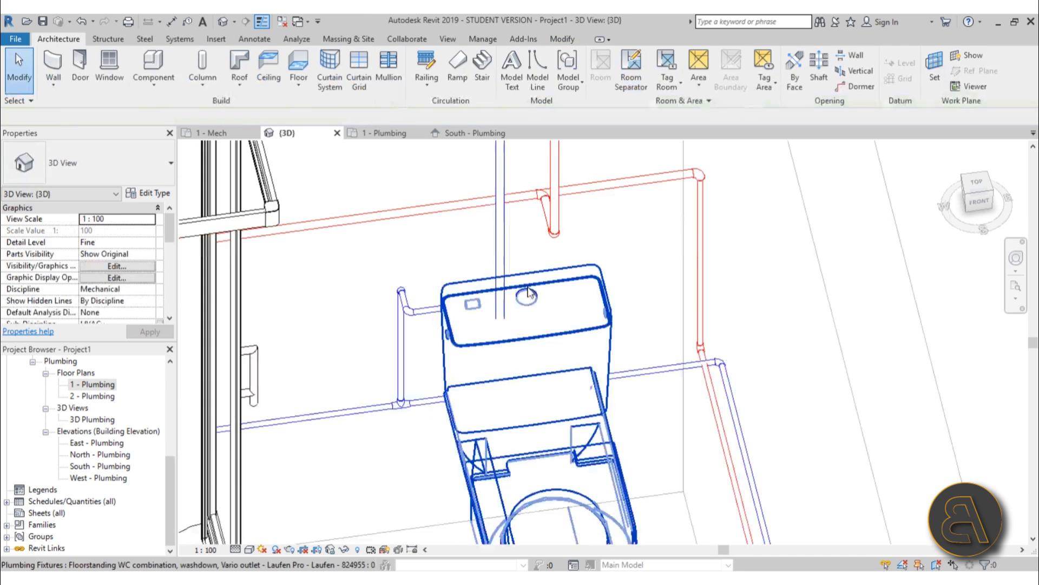
pyautogui.keyDown('shift'); pyautogui.moveTo(528, 298); pyautogui.dragTo(473, 284, button='middle'); pyautogui.keyUp('shift')
pyautogui.click(448, 251)
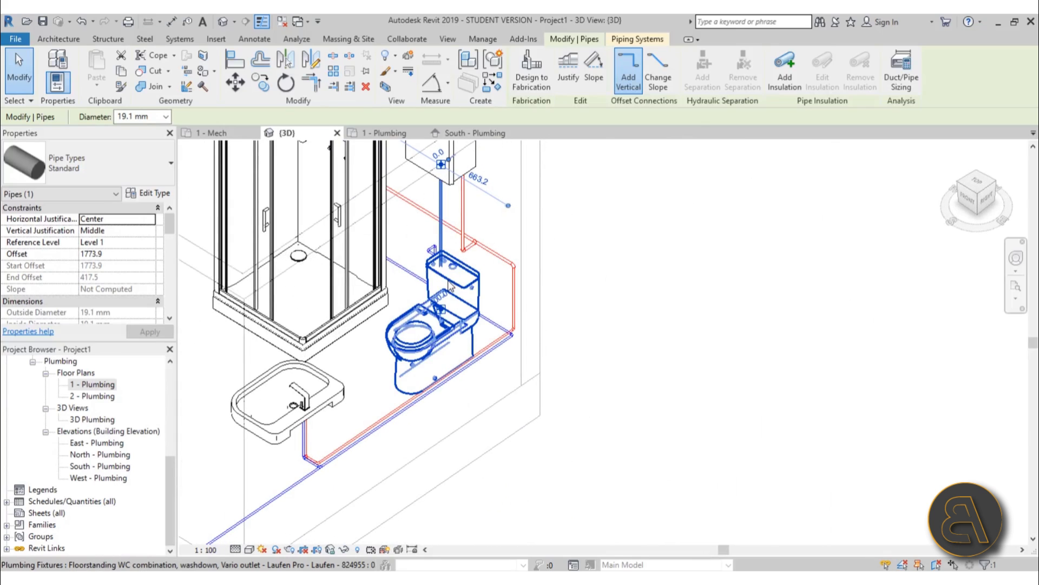
pyautogui.click(464, 275)
pyautogui.press('Escape')
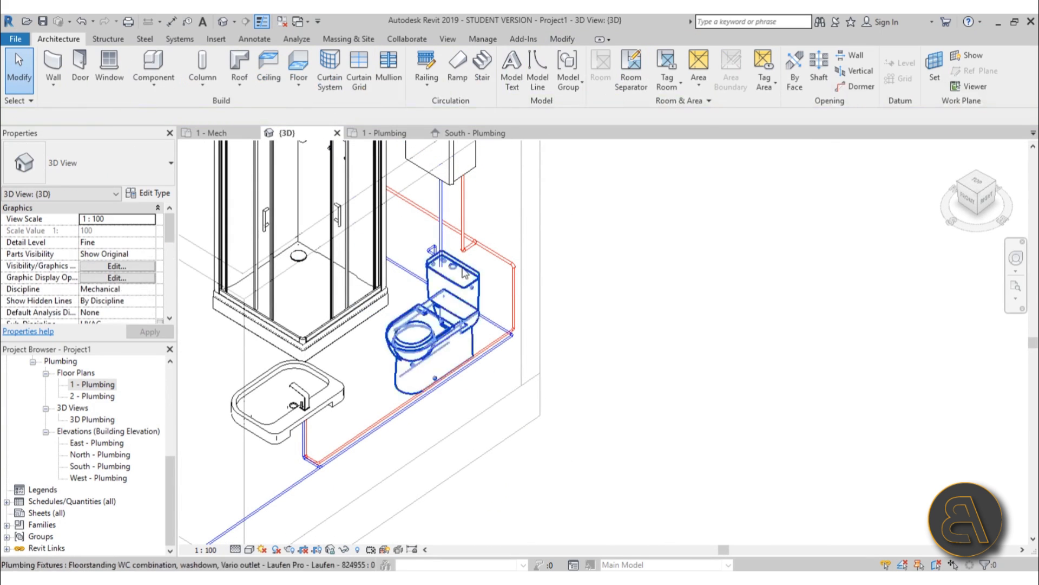
pyautogui.doubleClick(92, 383)
pyautogui.scroll(3, 531, 292)
pyautogui.moveTo(531, 293); pyautogui.dragTo(430, 293, button='middle')
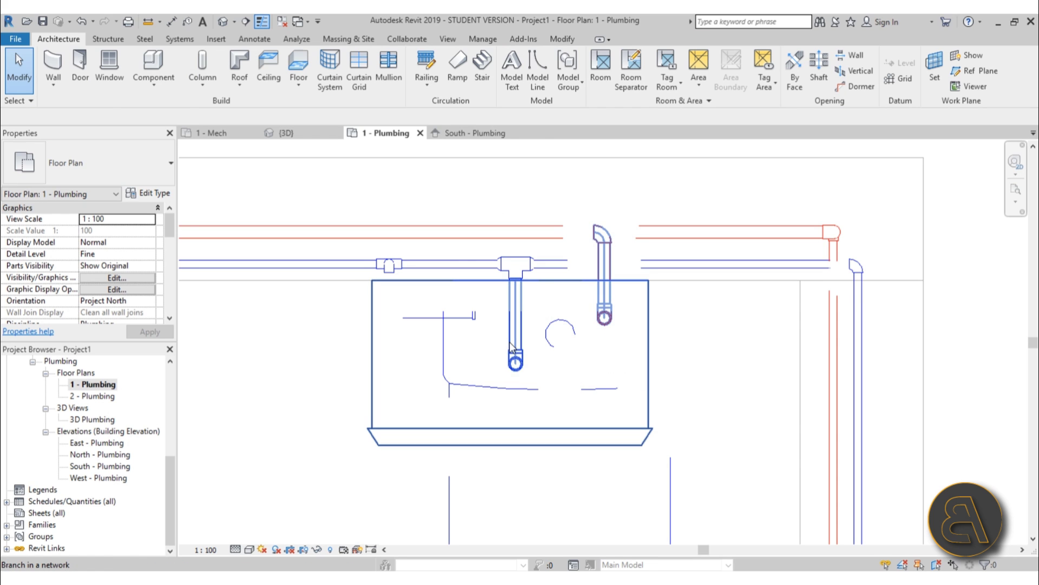
pyautogui.click(511, 346)
pyautogui.press('Escape')
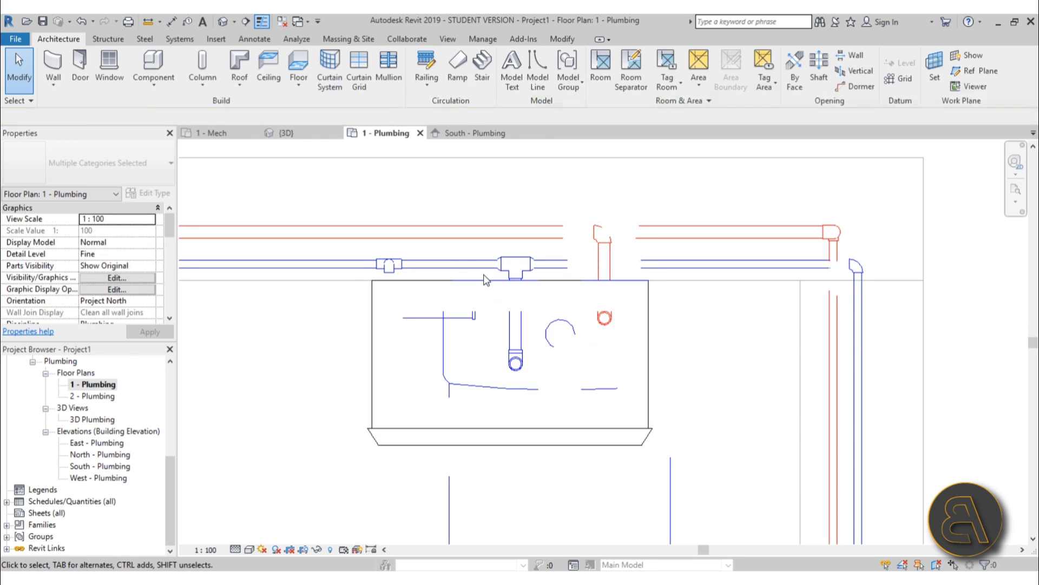
pyautogui.scroll(2, 525, 380)
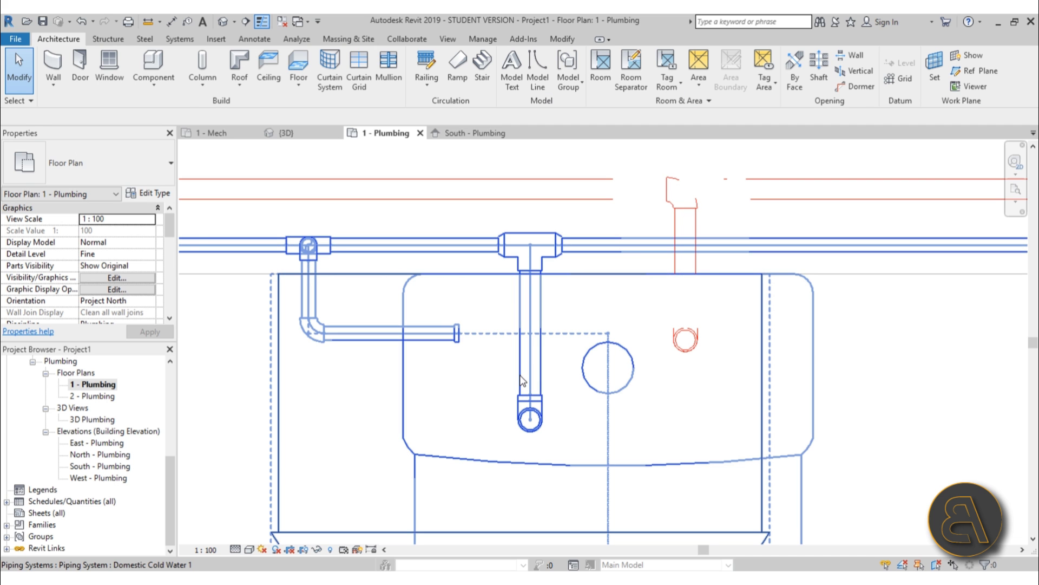
pyautogui.click(520, 375)
pyautogui.scroll(-3, 464, 277)
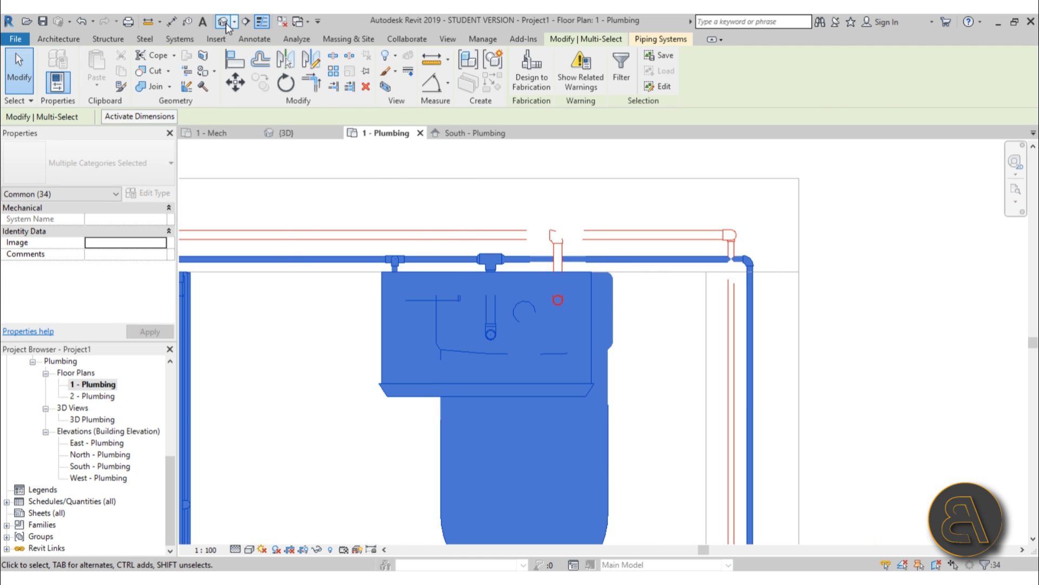
pyautogui.click(226, 27)
pyautogui.keyDown('shift'); pyautogui.moveTo(557, 338); pyautogui.dragTo(441, 298, button='middle'); pyautogui.keyUp('shift')
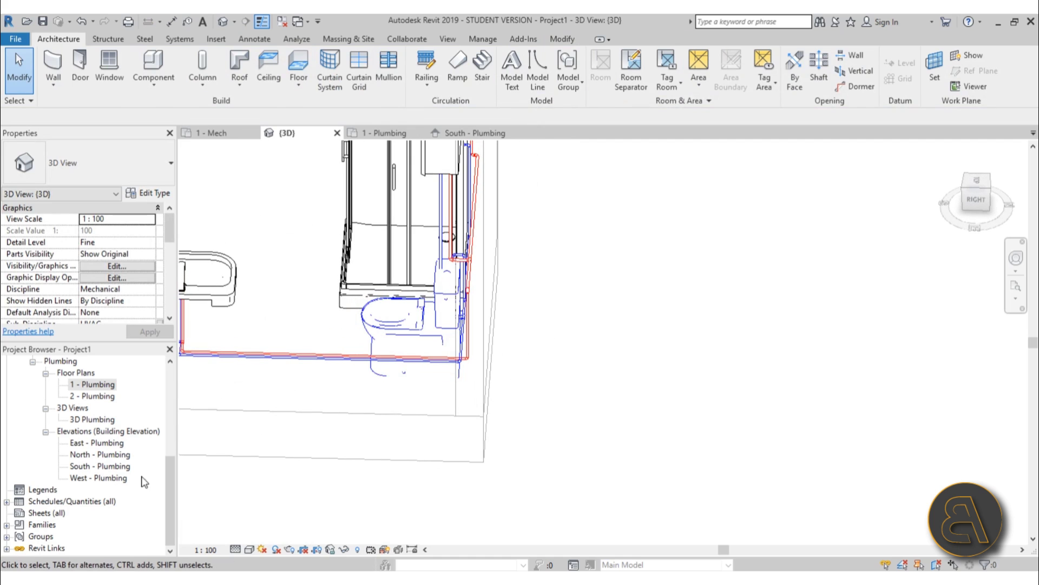
# Step: Display the 3D view as Wireframe and set the heater's 20 mm cold water branch to a 1200 mm offset, deleting the elements with invalid connections
pyautogui.click(249, 549)
pyautogui.click(275, 472)
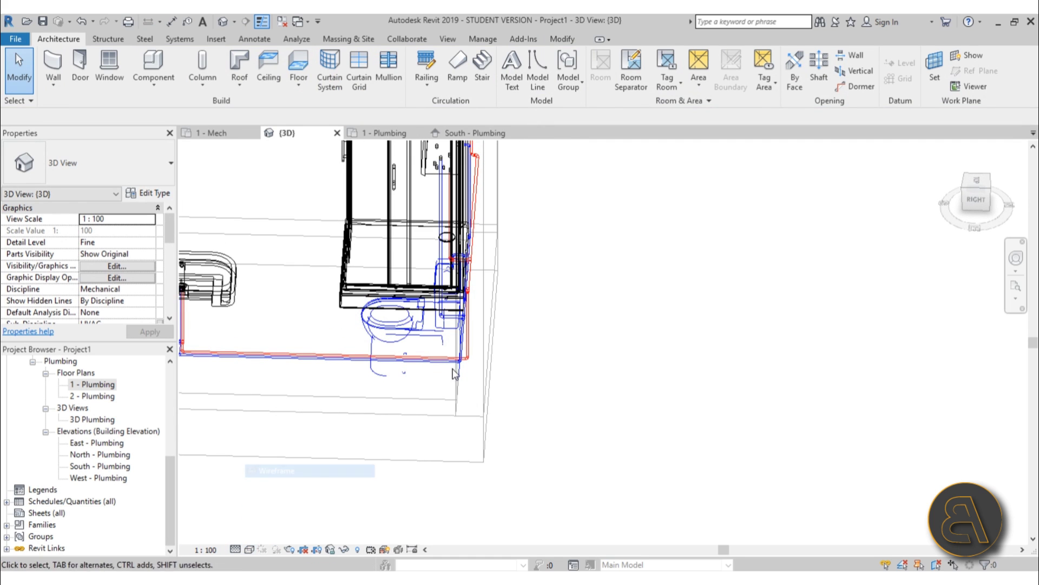
pyautogui.keyDown('shift'); pyautogui.moveTo(455, 372); pyautogui.dragTo(480, 364, button='middle'); pyautogui.keyUp('shift')
pyautogui.scroll(2, 453, 312)
pyautogui.click(452, 317)
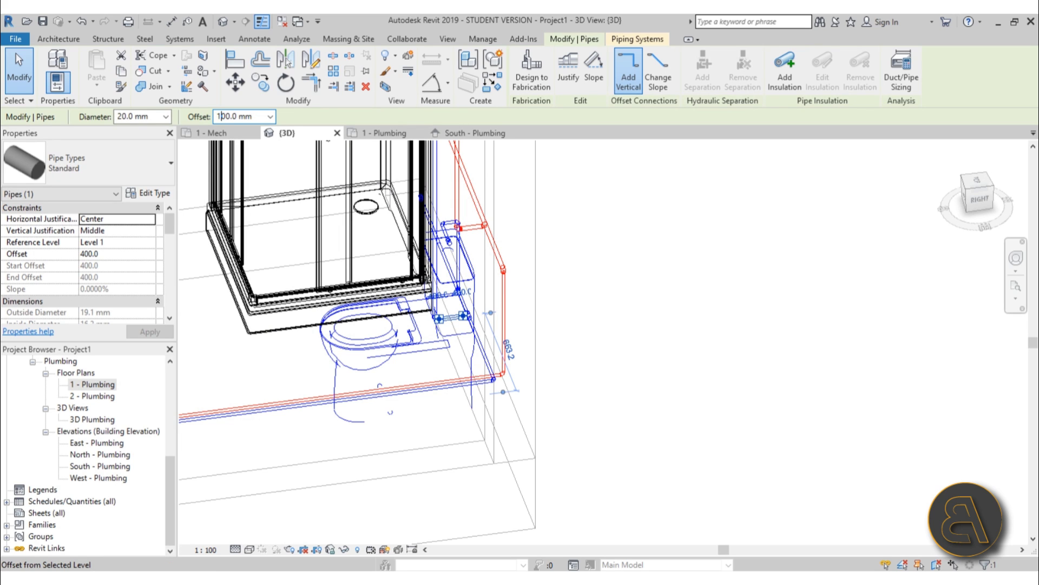
pyautogui.press('Return')
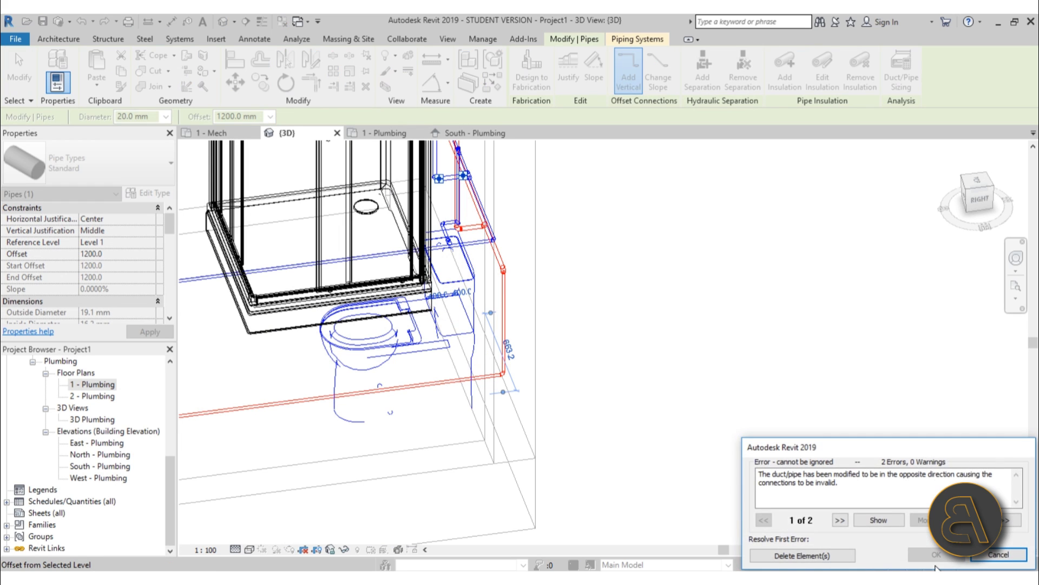
pyautogui.click(803, 555)
# Step: Set the offset of the toilet's short 15 mm cold water connection pipe to 1200 mm
pyautogui.keyDown('shift'); pyautogui.moveTo(595, 282); pyautogui.dragTo(395, 350, button='middle'); pyautogui.keyUp('shift')
pyautogui.scroll(4, 487, 286)
pyautogui.click(433, 273)
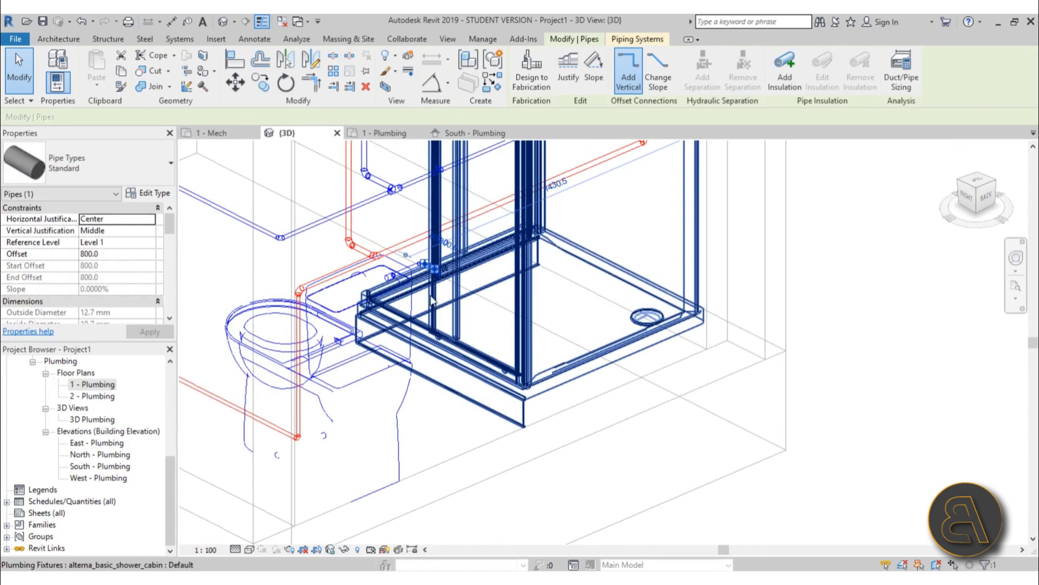
pyautogui.scroll(3, 433, 274)
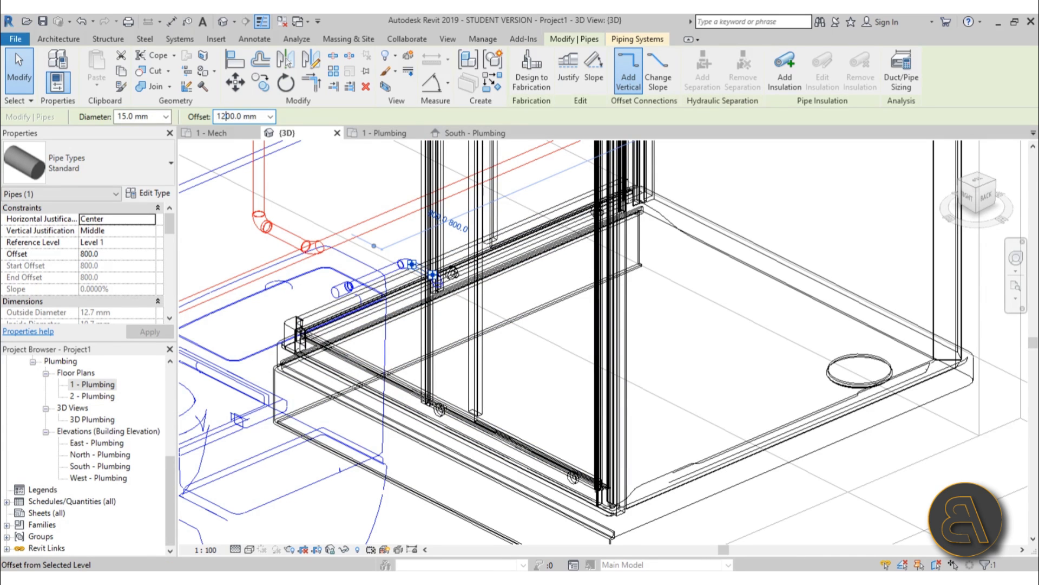
pyautogui.keyDown('shift'); pyautogui.moveTo(467, 174); pyautogui.dragTo(411, 215, button='middle'); pyautogui.keyUp('shift')
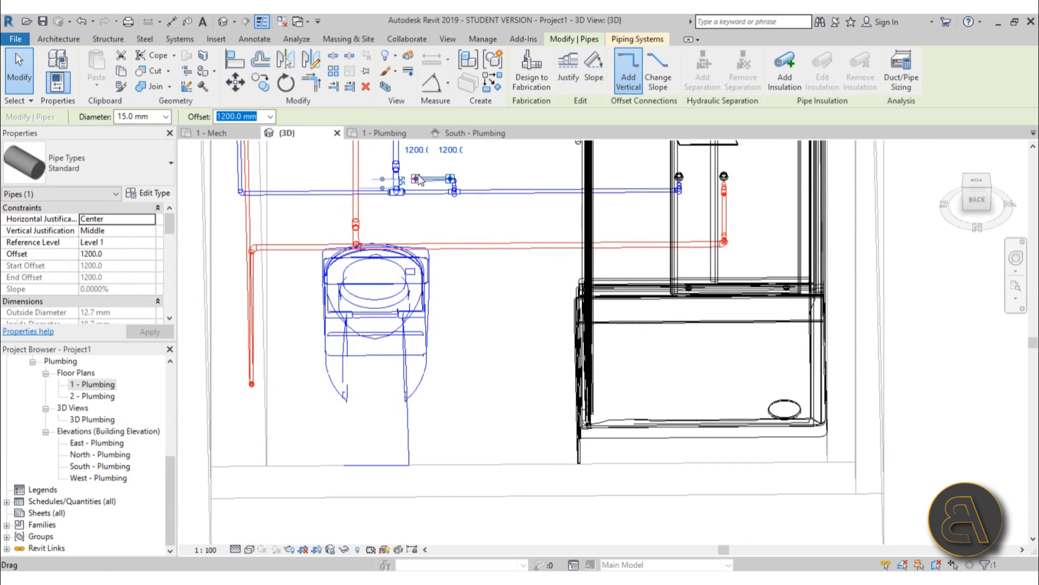
# Step: Delete the horizontal piece of the toilet's 15 mm supply pipe and the leftover fitting beside the cold water tee
pyautogui.press('Delete')
pyautogui.click(454, 184)
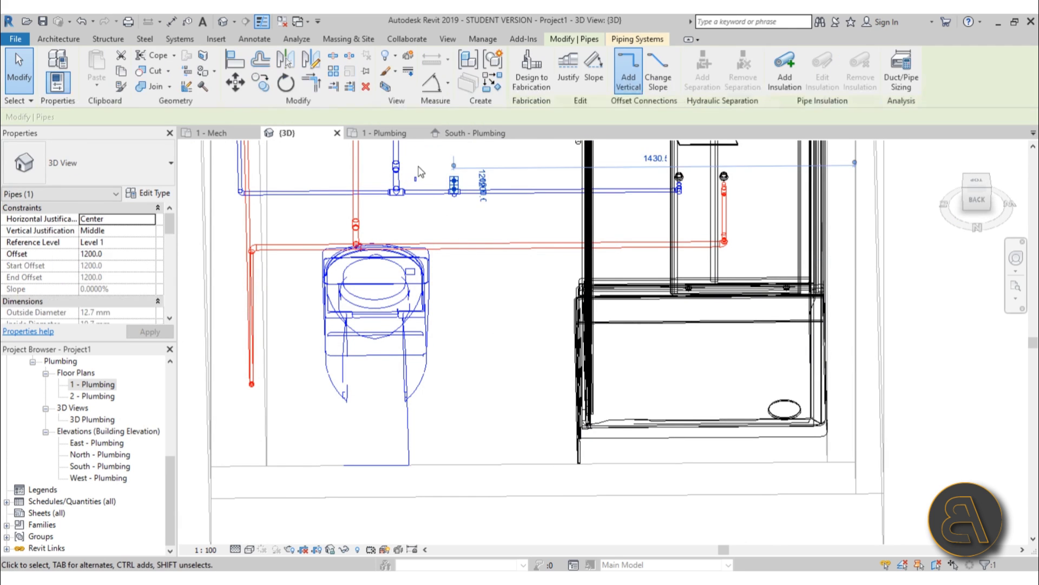
pyautogui.scroll(3, 417, 165)
pyautogui.click(489, 197)
pyautogui.press('Delete')
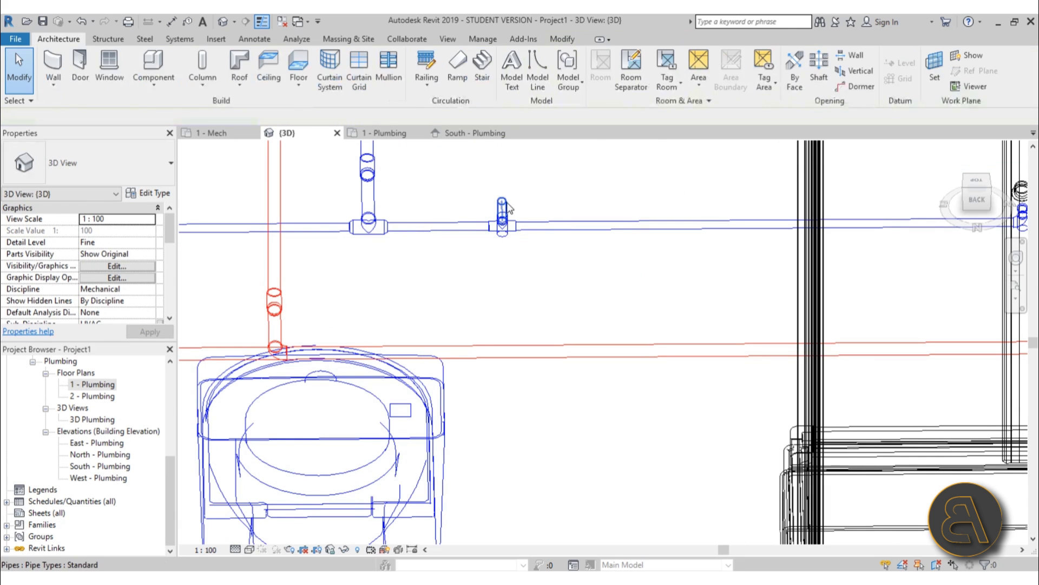
# Step: Try to delete the remaining 15 mm stub at the cold water tee beside the heater on the 1 - Plumbing floor plan
pyautogui.click(506, 208)
pyautogui.doubleClick(92, 385)
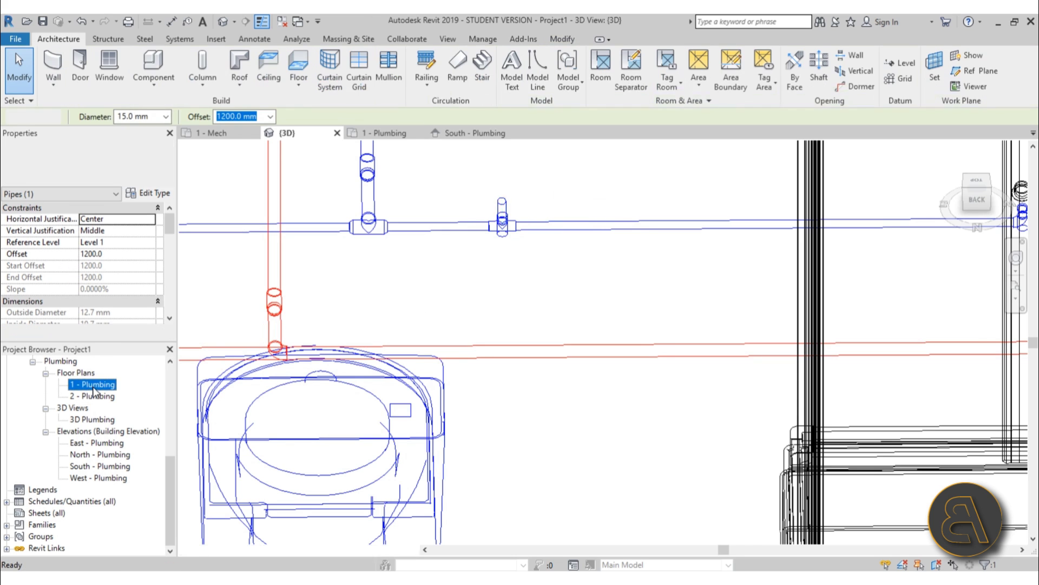
pyautogui.scroll(-2, 444, 287)
pyautogui.scroll(4, 454, 286)
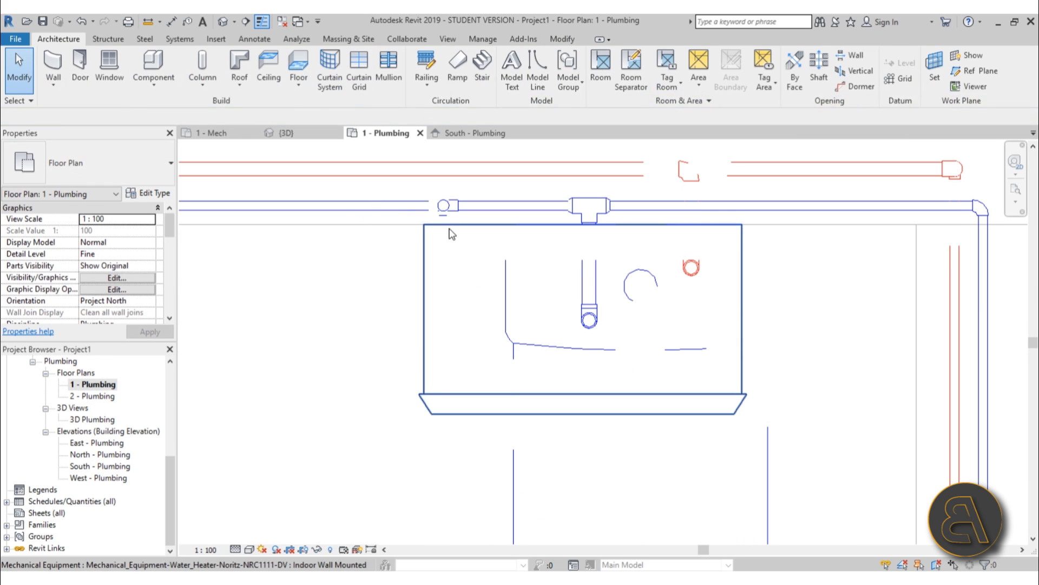
pyautogui.click(445, 220)
pyautogui.press('Delete')
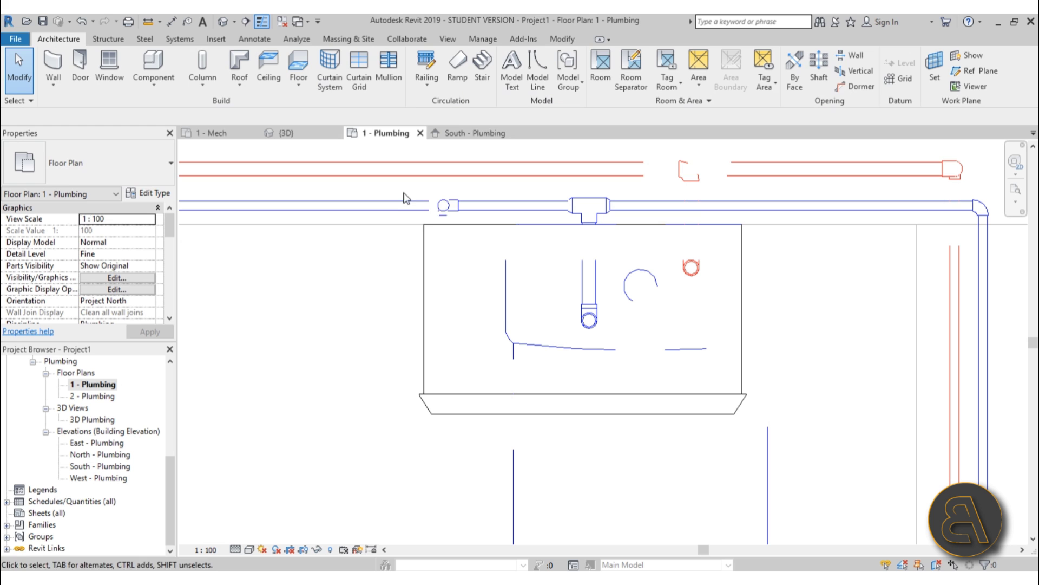
# Step: Move the toilet's 15 mm cold water tee and its stub along the cold water main, farther from the heater's tee
pyautogui.moveTo(403, 192); pyautogui.dragTo(496, 312)
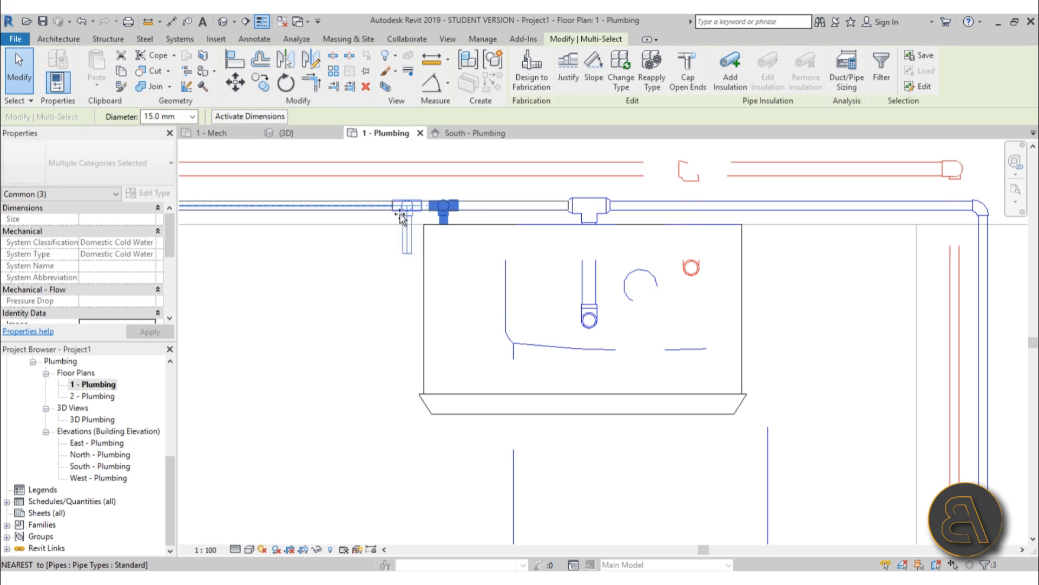
pyautogui.moveTo(401, 218); pyautogui.dragTo(353, 218)
pyautogui.press('Escape')
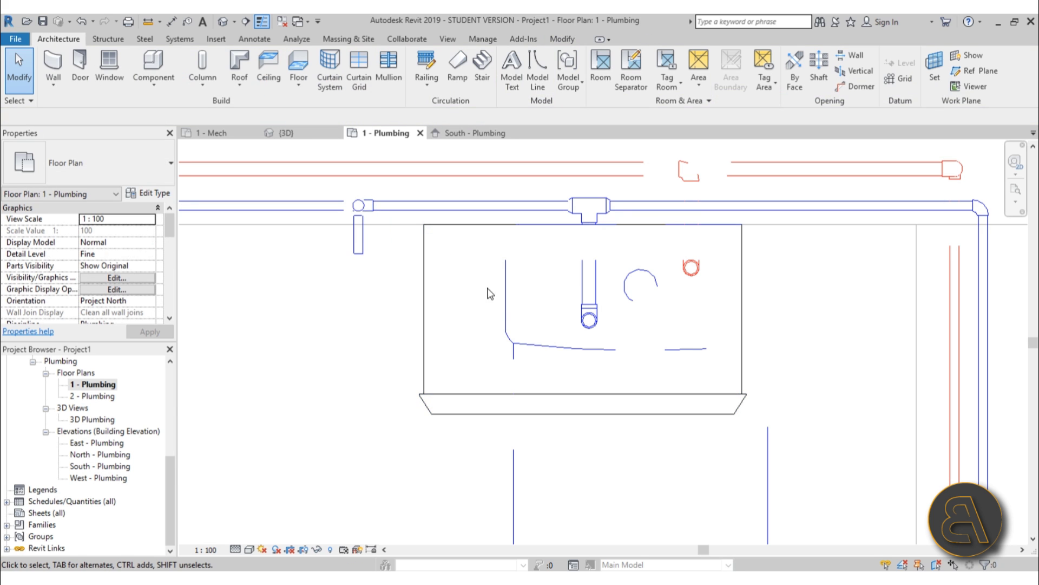
# Step: Draw a 15 mm cold water pipe at 800 mm offset from the toilet's 12.7 mm inlet to beneath the relocated tee's stub
pyautogui.scroll(-5, 491, 293)
pyautogui.click(499, 413)
pyautogui.click(502, 281)
pyautogui.scroll(2, 473, 278)
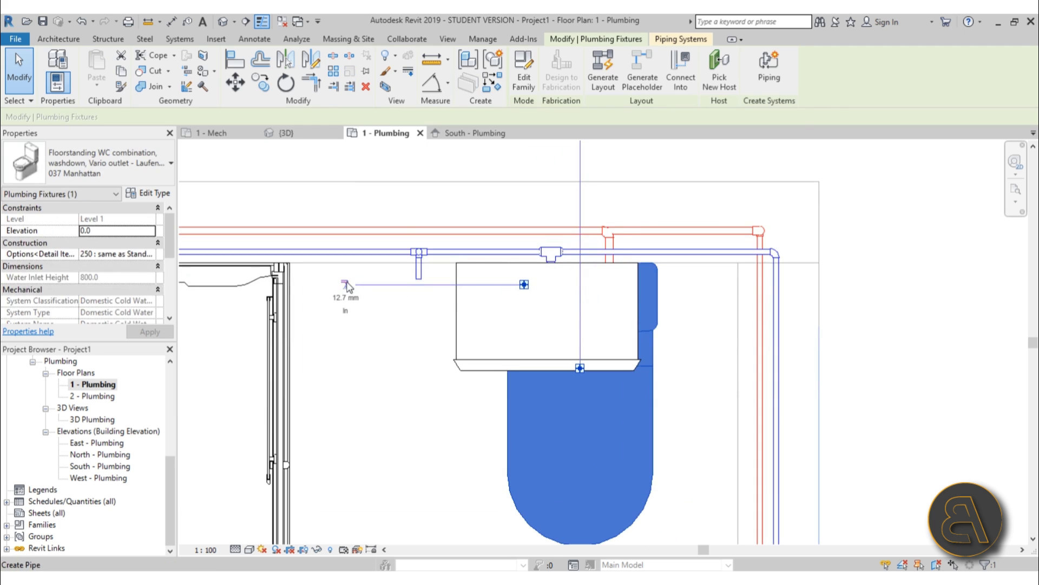
pyautogui.click(418, 285)
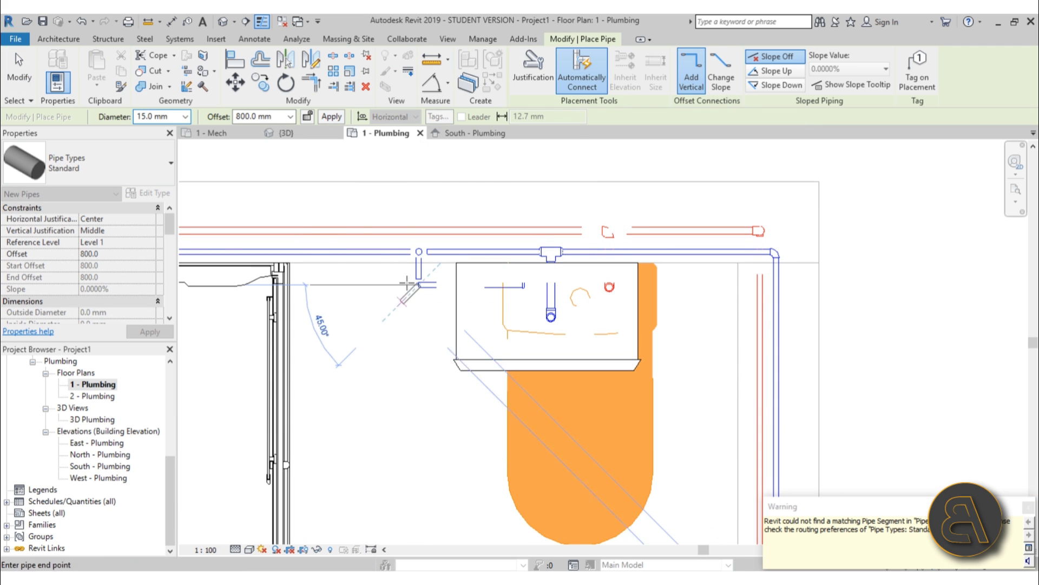
pyautogui.scroll(3, 407, 282)
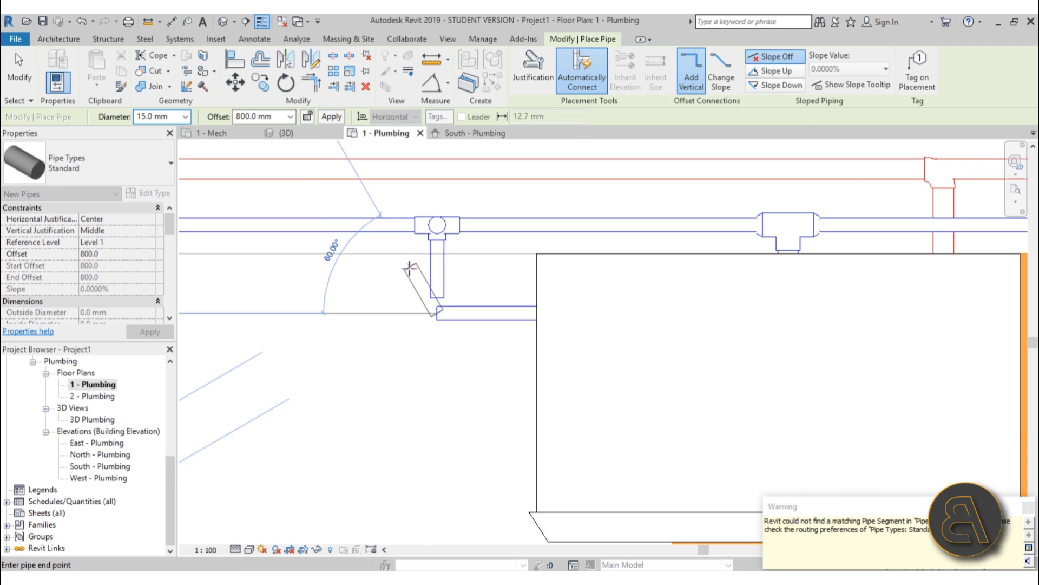
pyautogui.click(437, 301)
pyautogui.scroll(-3, 428, 293)
pyautogui.press('Escape')
pyautogui.press('Escape')
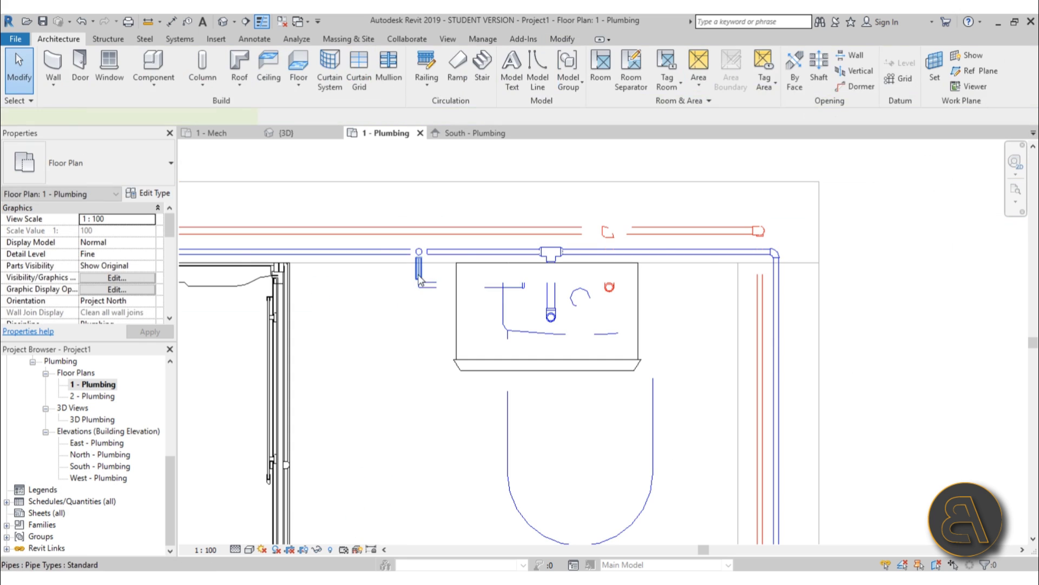
# Step: Extend the relocated tee's stub to the free end of the toilet's 15 mm inlet pipe so the two connect
pyautogui.click(418, 275)
pyautogui.scroll(3, 418, 275)
pyautogui.moveTo(420, 286); pyautogui.dragTo(421, 302)
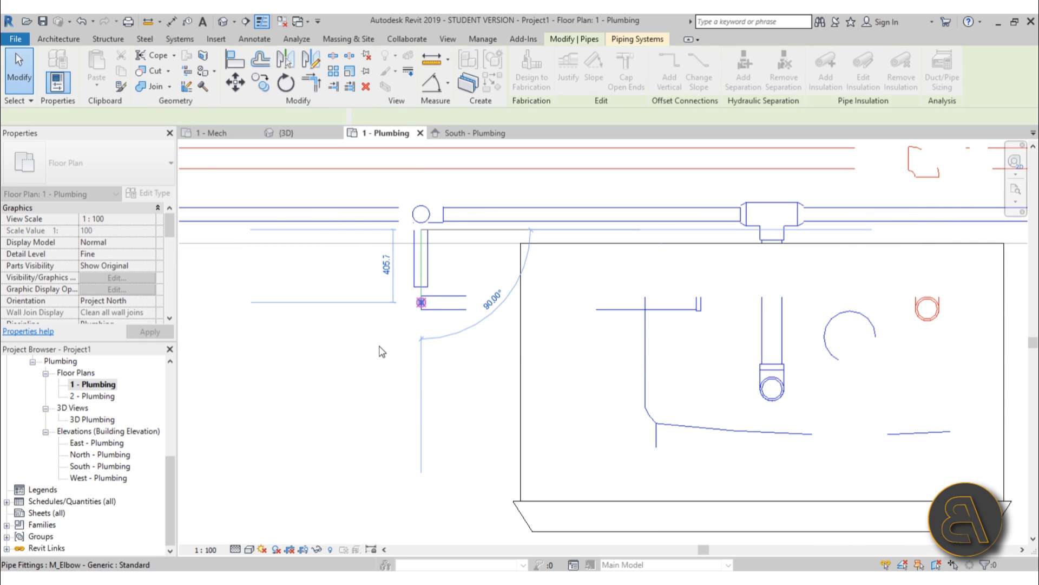
pyautogui.moveTo(382, 351); pyautogui.dragTo(367, 357)
pyautogui.press('Escape')
# Step: Examine the toilet's cold water connection and the basin's hot and cold supply pipes in the 3D view
pyautogui.click(223, 21)
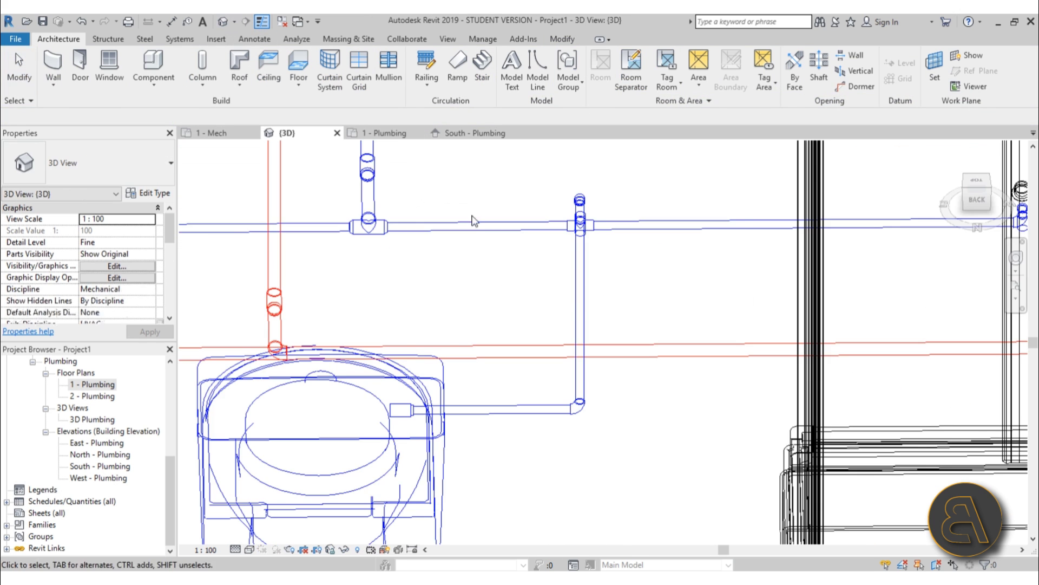
pyautogui.keyDown('shift'); pyautogui.moveTo(563, 411); pyautogui.dragTo(696, 318, button='middle'); pyautogui.keyUp('shift')
pyautogui.scroll(-1, 630, 347)
pyautogui.scroll(3, 759, 453)
pyautogui.scroll(1, 760, 453)
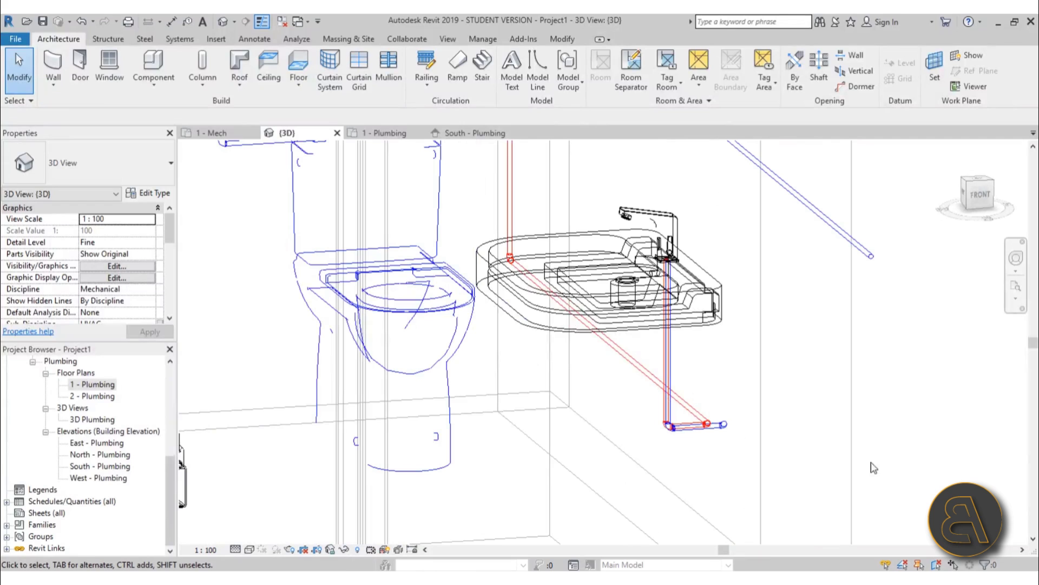
pyautogui.click(625, 296)
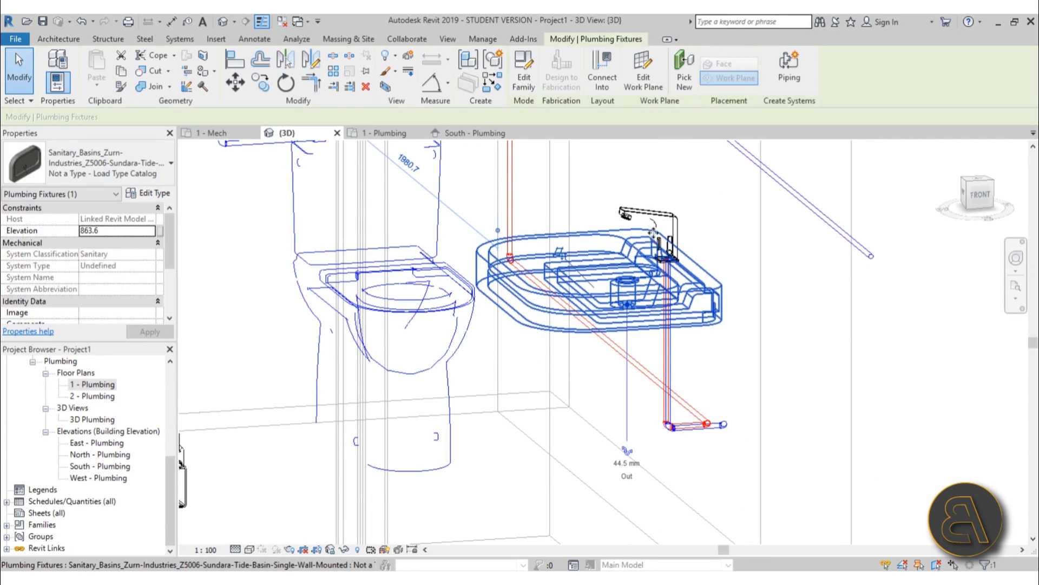
pyautogui.click(644, 212)
pyautogui.keyDown('shift'); pyautogui.moveTo(638, 182); pyautogui.dragTo(460, 308, button='middle'); pyautogui.keyUp('shift')
pyautogui.scroll(2, 686, 417)
pyautogui.click(656, 446)
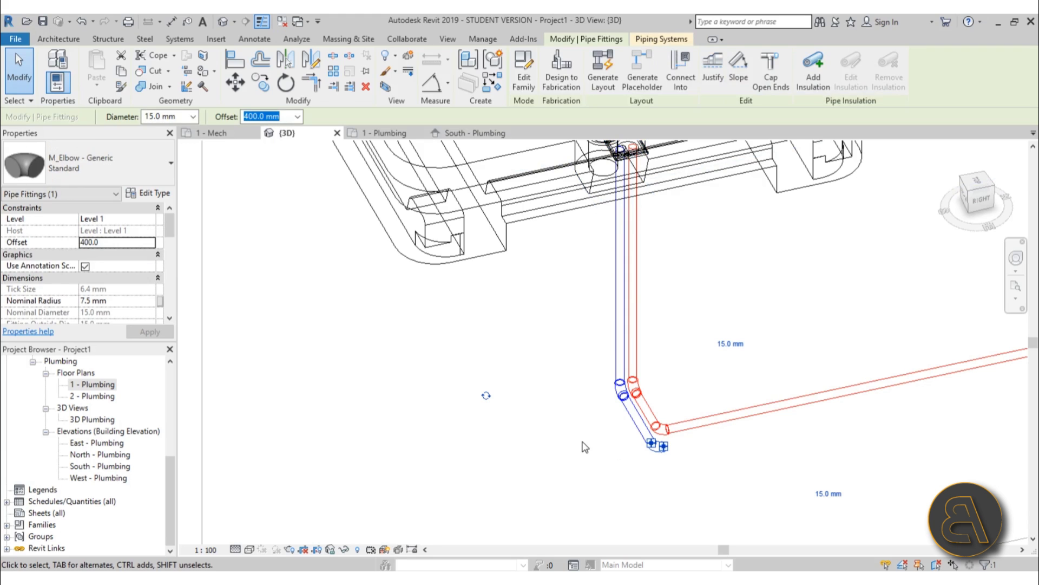
pyautogui.click(588, 448)
# Step: Extend the basin's horizontal 15 mm cold water pipe to the cold water main on the 1 - Plumbing floor plan
pyautogui.click(637, 418)
pyautogui.scroll(-3, 648, 354)
pyautogui.keyDown('shift'); pyautogui.moveTo(649, 358); pyautogui.dragTo(689, 285, button='middle'); pyautogui.keyUp('shift')
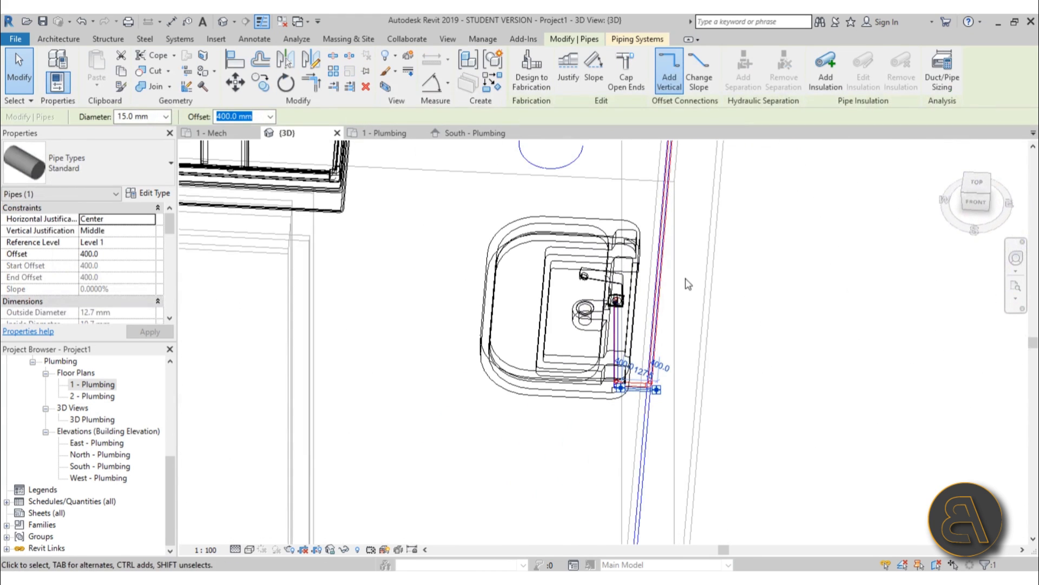
pyautogui.doubleClick(95, 384)
pyautogui.scroll(5, 382, 243)
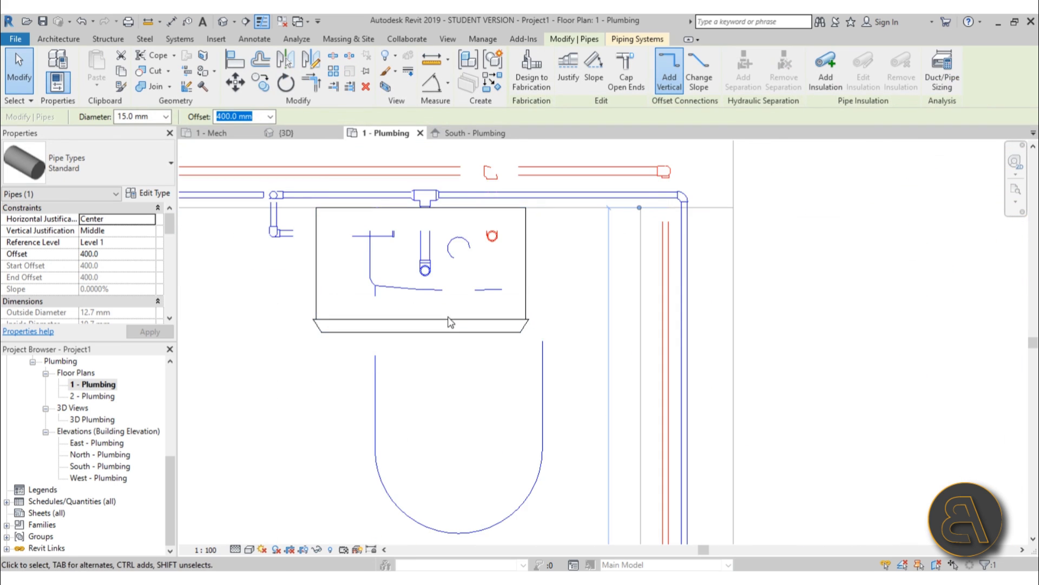
pyautogui.scroll(-5, 452, 320)
pyautogui.moveTo(466, 327); pyautogui.dragTo(432, 192, button='middle')
pyautogui.moveTo(530, 448); pyautogui.dragTo(475, 339, button='middle')
pyautogui.scroll(6, 454, 381)
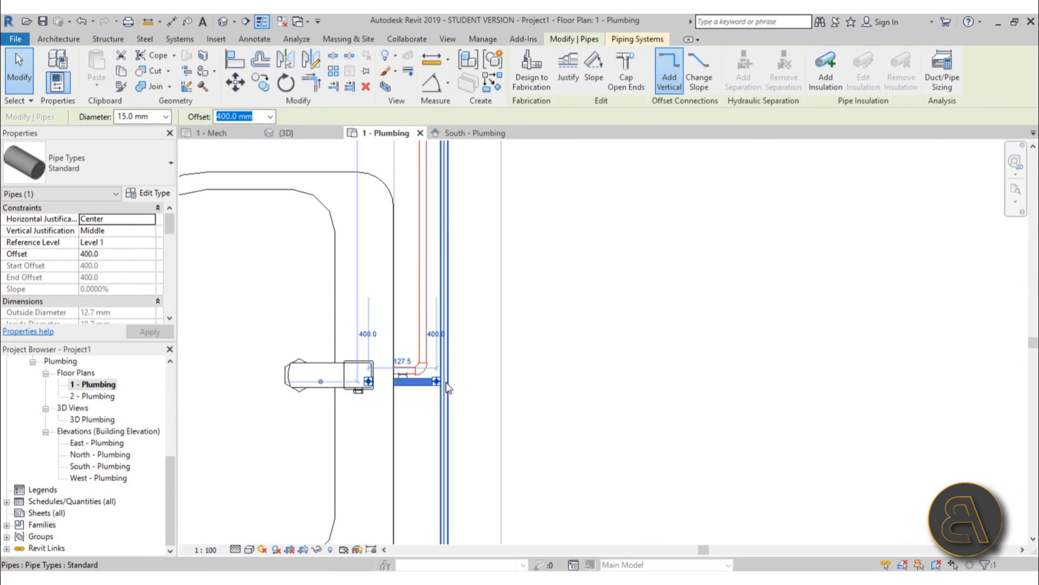
pyautogui.moveTo(437, 381); pyautogui.dragTo(442, 381)
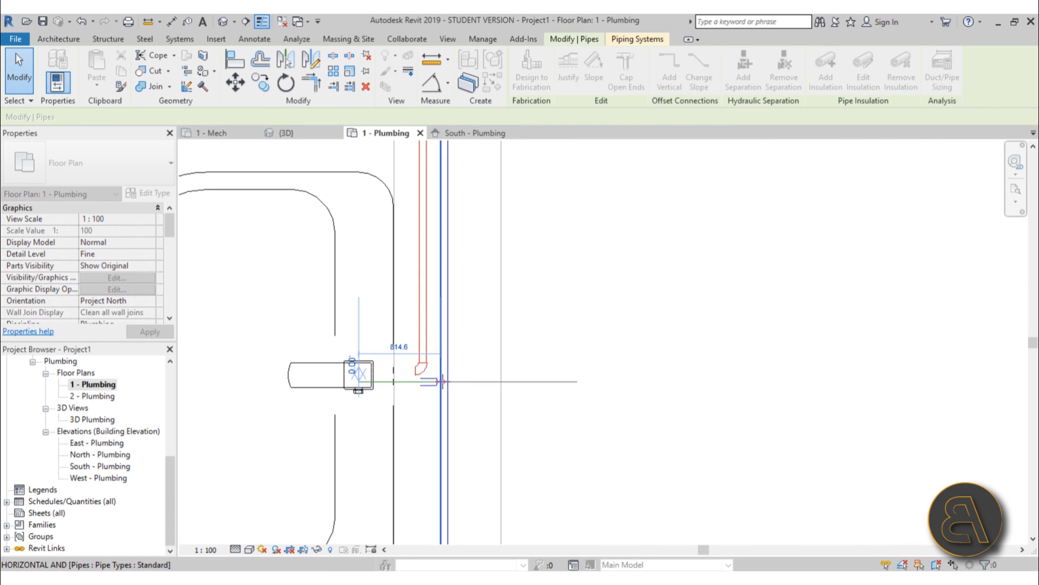
pyautogui.click(471, 396)
# Step: Inspect the hot and cold water routes to the shower, toilet, basin and heater in the 3D view
pyautogui.click(227, 21)
pyautogui.keyDown('shift'); pyautogui.moveTo(633, 325); pyautogui.dragTo(590, 277, button='middle'); pyautogui.keyUp('shift')
pyautogui.scroll(-2, 525, 182)
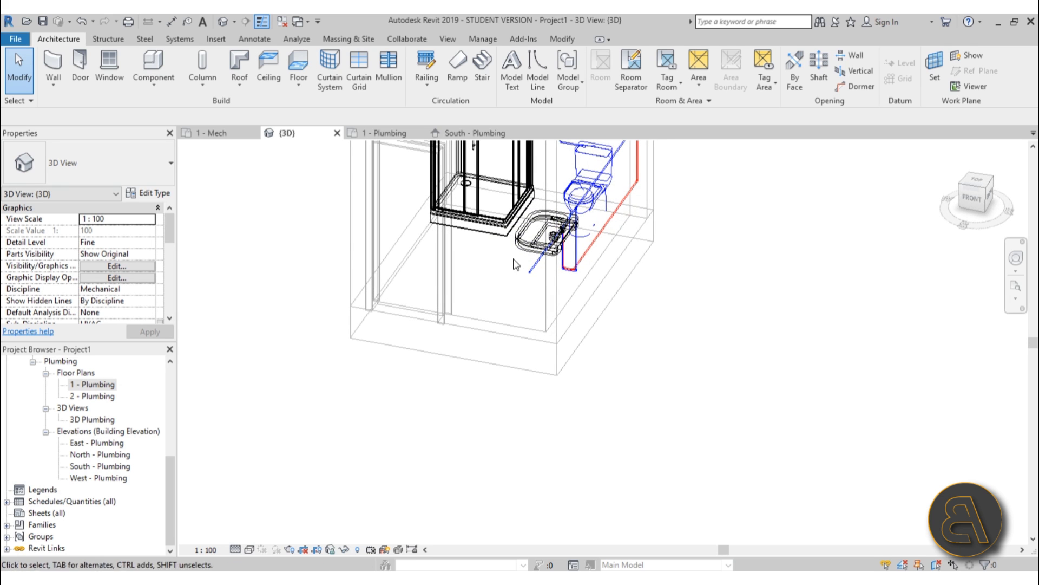
pyautogui.keyDown('shift'); pyautogui.moveTo(516, 265); pyautogui.dragTo(598, 375, button='middle'); pyautogui.keyUp('shift')
pyautogui.scroll(3, 502, 205)
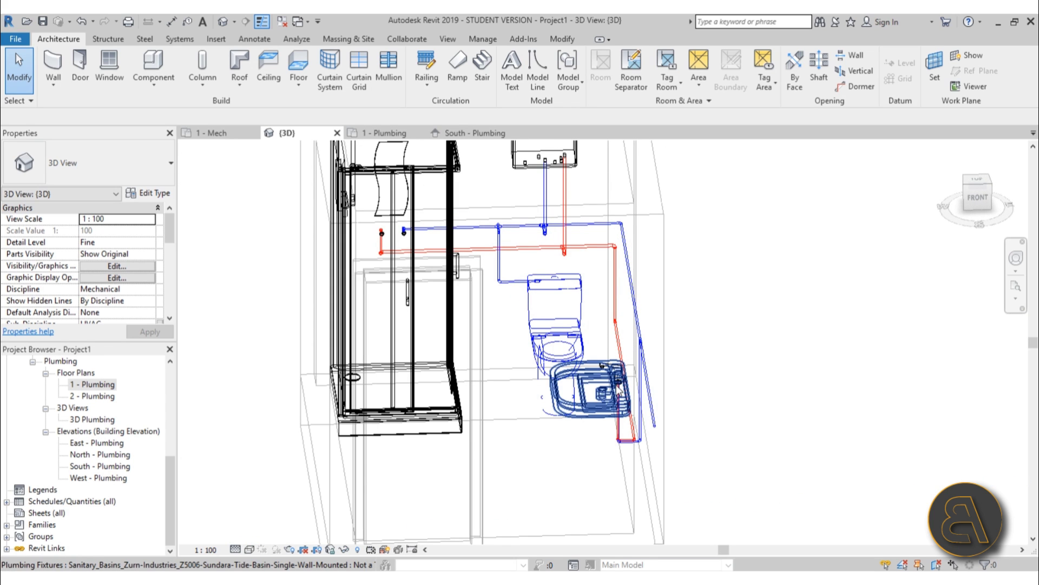
pyautogui.click(426, 184)
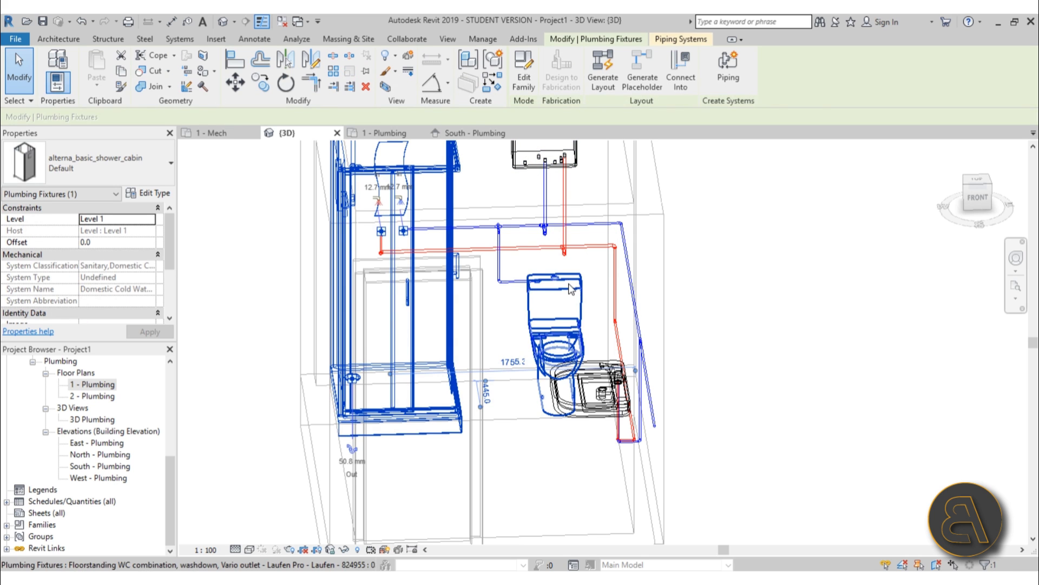
pyautogui.click(591, 289)
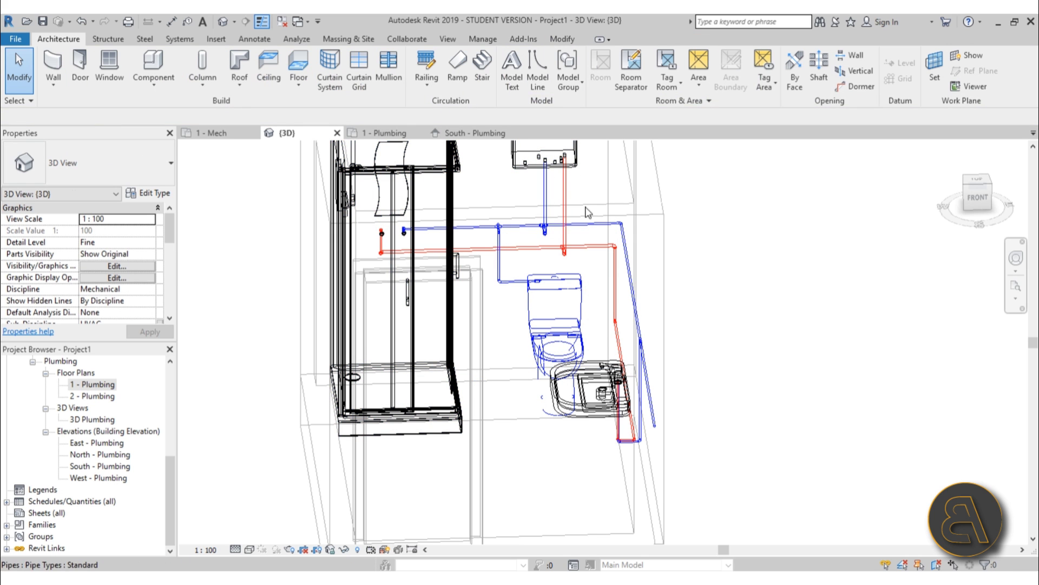
pyautogui.scroll(2, 541, 216)
pyautogui.moveTo(533, 163); pyautogui.dragTo(536, 273, button='middle')
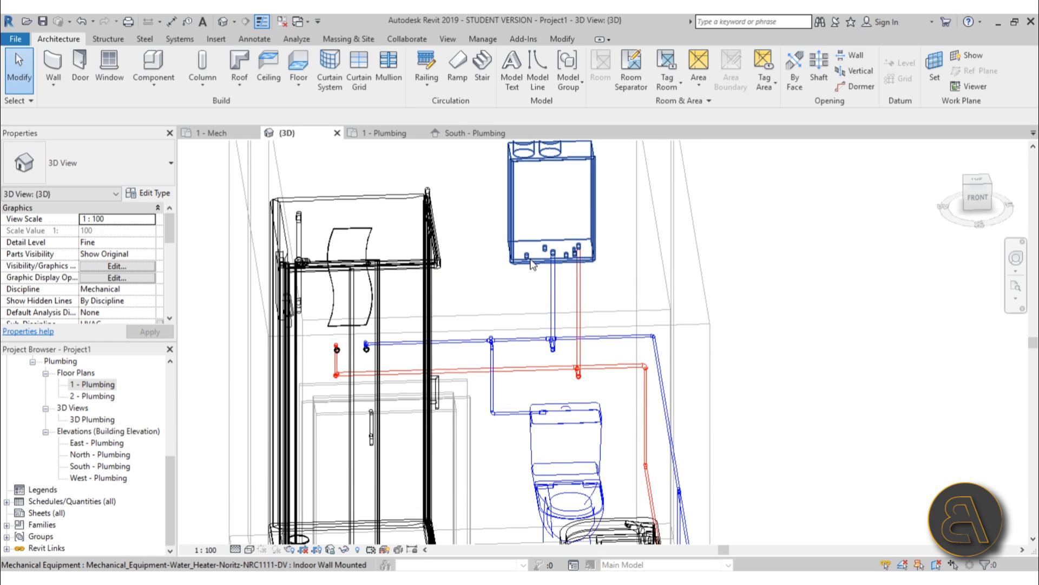
pyautogui.click(533, 264)
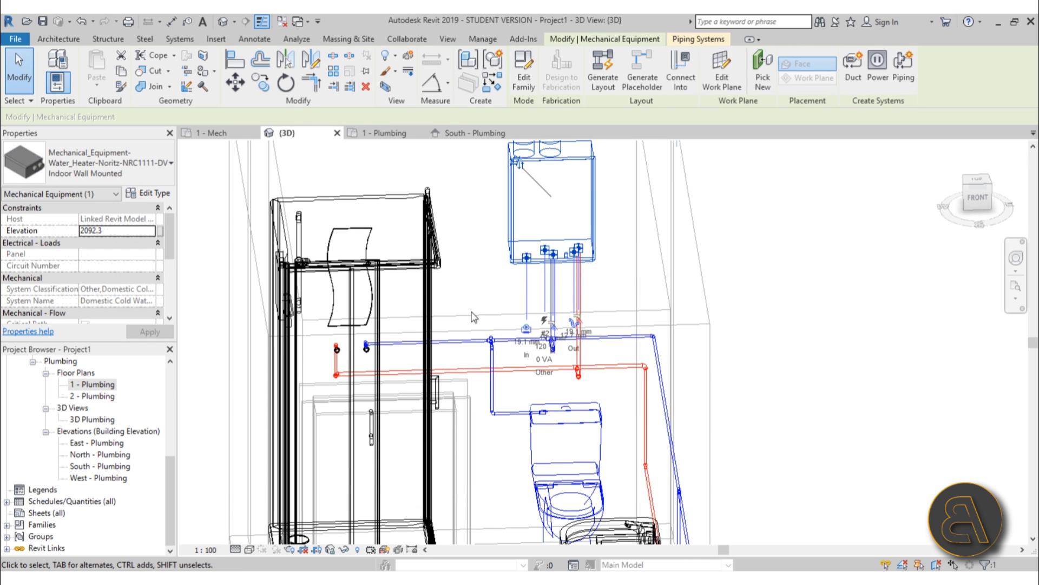
pyautogui.scroll(-3, 463, 241)
pyautogui.keyDown('shift'); pyautogui.moveTo(471, 249); pyautogui.dragTo(543, 301, button='middle'); pyautogui.keyUp('shift')
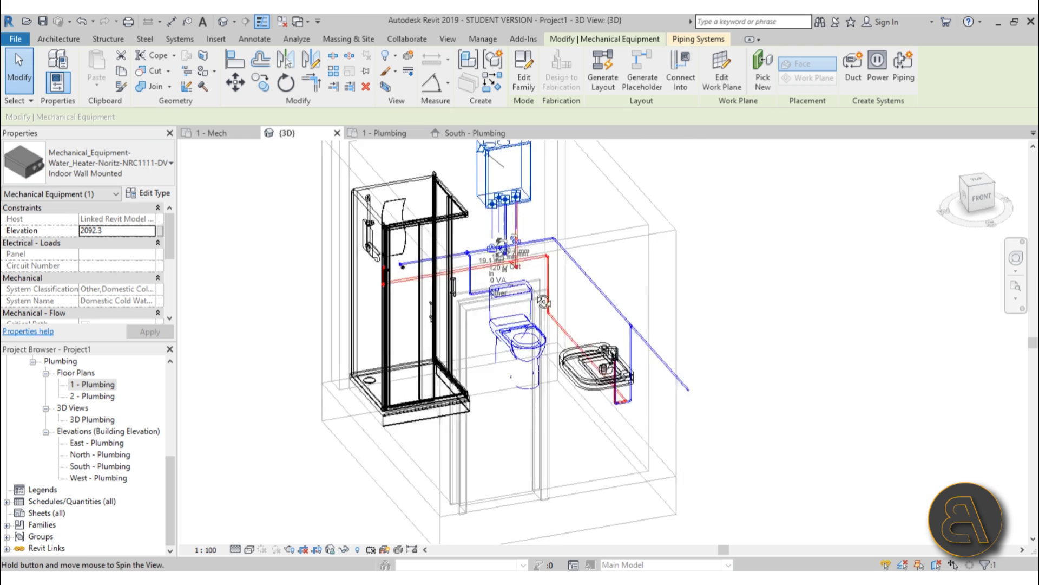
pyautogui.scroll(2, 650, 406)
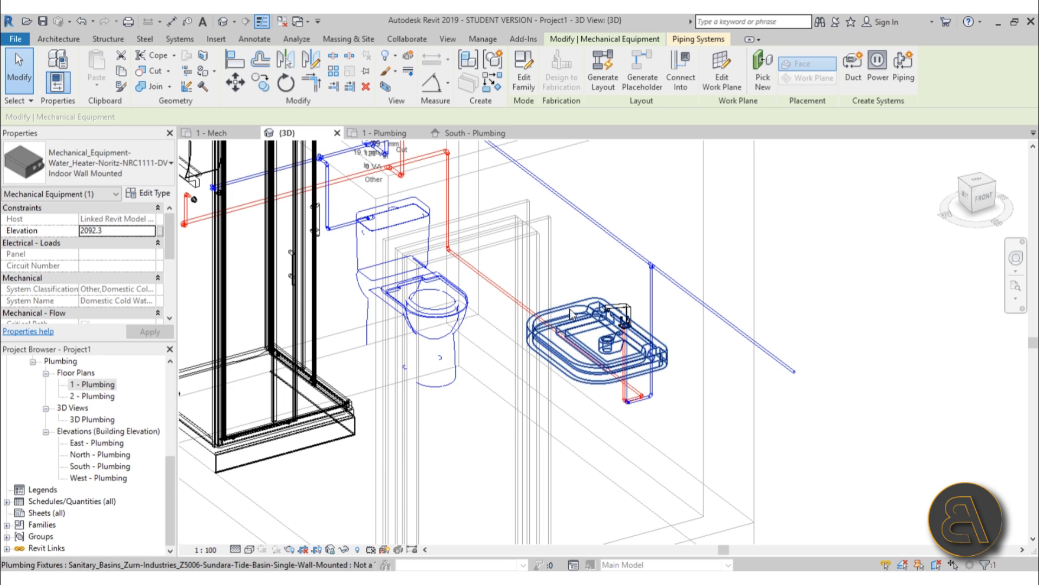
pyautogui.scroll(-2, 516, 382)
pyautogui.keyDown('shift'); pyautogui.moveTo(511, 404); pyautogui.dragTo(514, 496, button='middle'); pyautogui.keyUp('shift')
pyautogui.scroll(2, 461, 347)
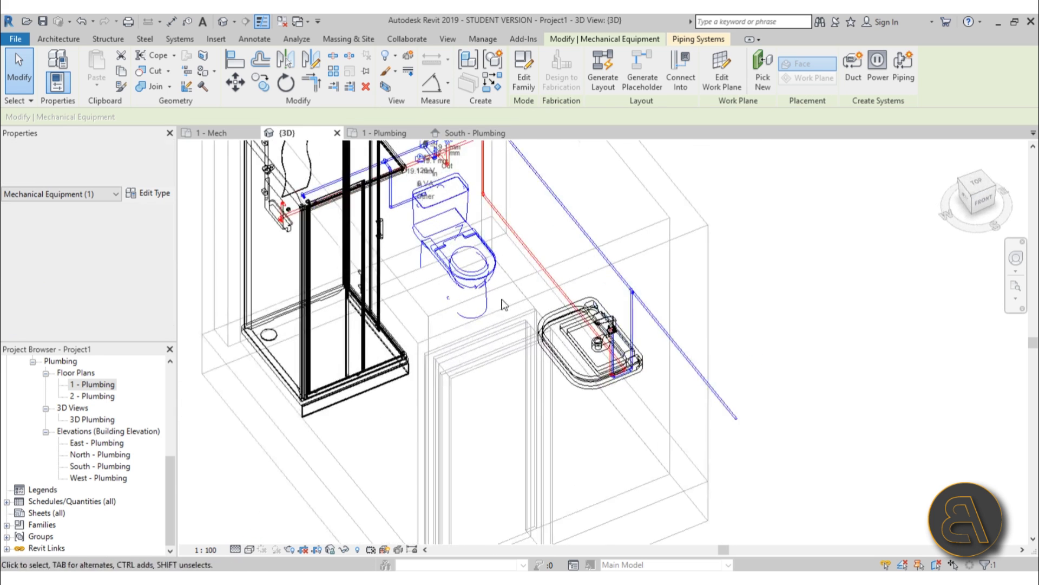
# Step: Draw a 125 mm waste pipe at -50 mm offset from the toilet's 102 mm outlet to beside the adjacent wall on the 1 - Plumbing floor plan
pyautogui.click(484, 271)
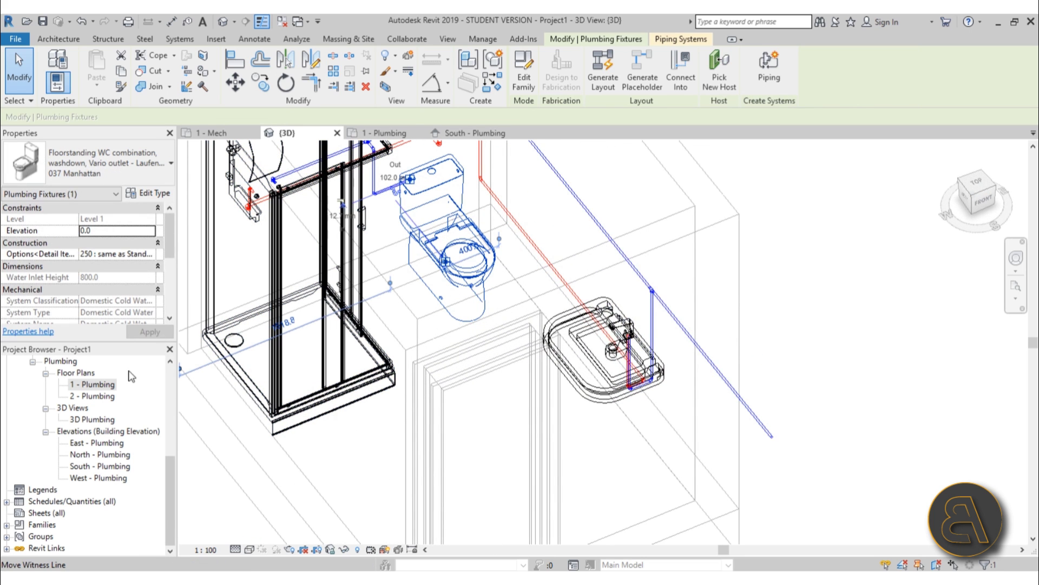
pyautogui.doubleClick(91, 384)
pyautogui.scroll(-4, 555, 448)
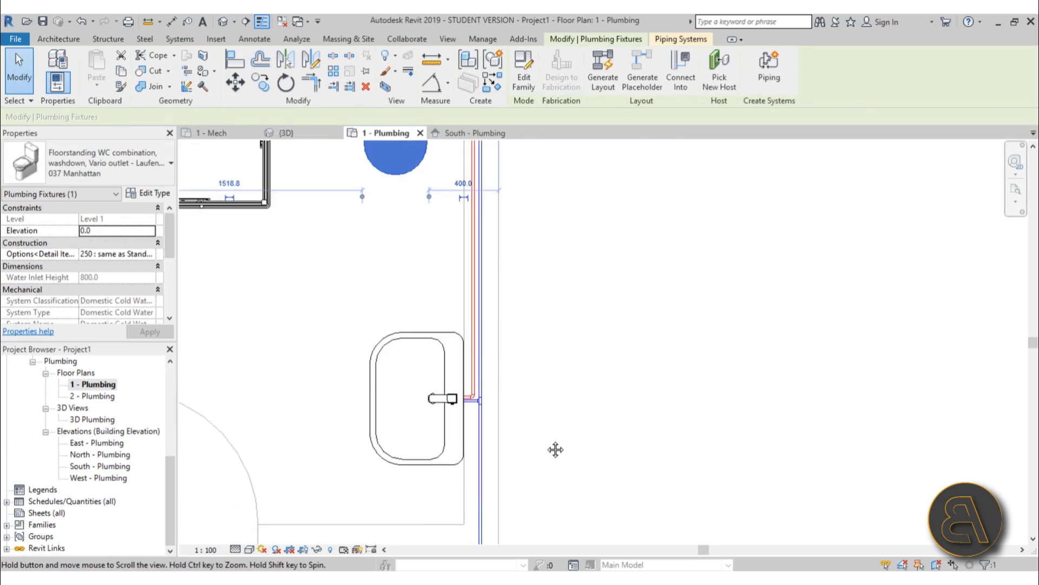
pyautogui.scroll(3, 549, 282)
pyautogui.scroll(-1, 501, 309)
pyautogui.moveTo(492, 327); pyautogui.dragTo(499, 403, button='middle')
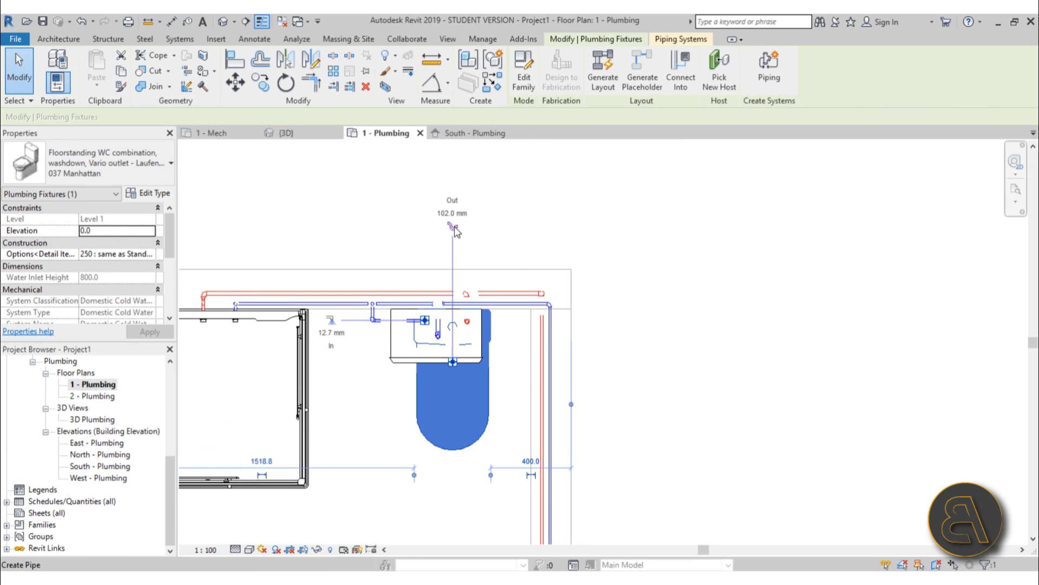
pyautogui.click(453, 227)
pyautogui.scroll(3, 510, 263)
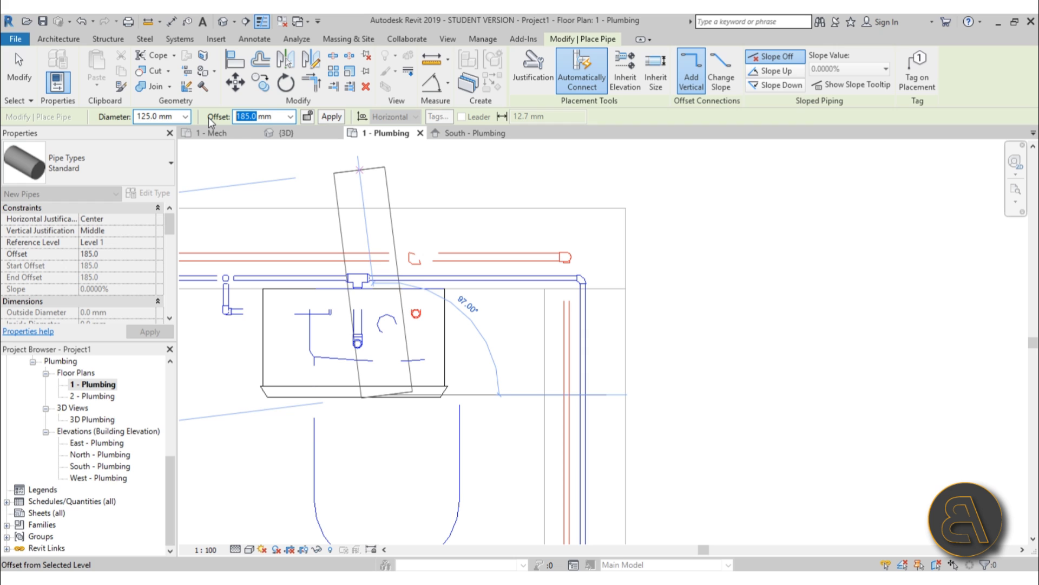
pyautogui.write('-20')
pyautogui.click(531, 305)
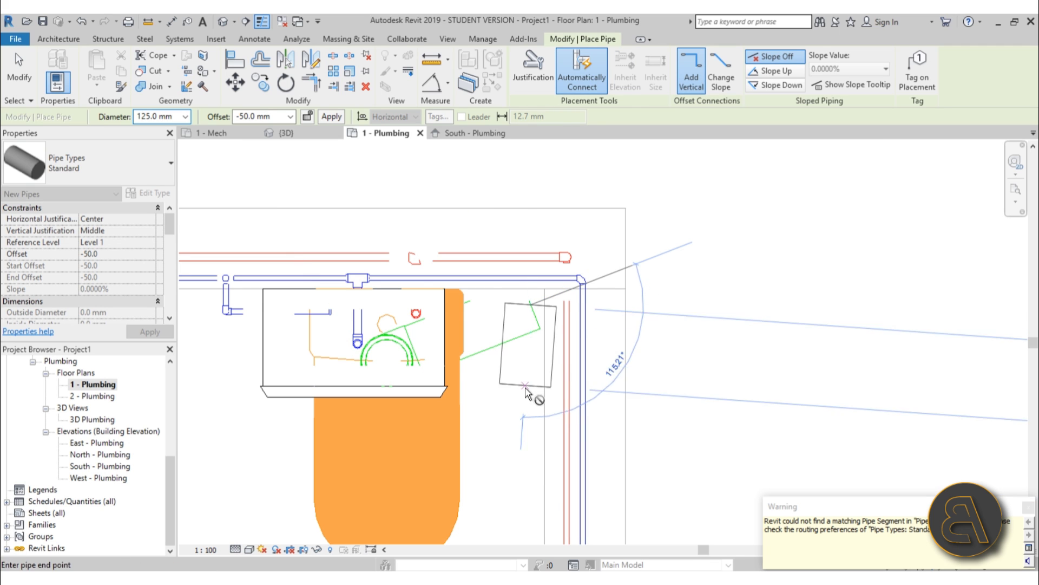
# Step: Continue the 125 mm waste pipe at -200 mm offset along the wall past the basin to outside the room, and show it in 3D
pyautogui.scroll(-2, 532, 394)
pyautogui.moveTo(535, 365); pyautogui.dragTo(527, 211, button='middle')
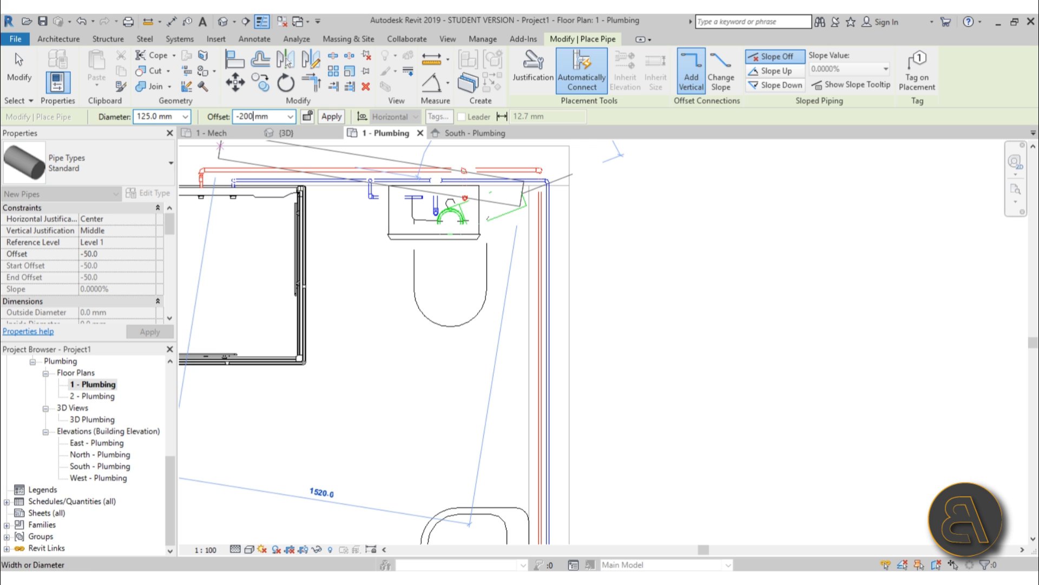
pyautogui.scroll(-3, 481, 341)
pyautogui.moveTo(486, 355); pyautogui.dragTo(487, 184, button='middle')
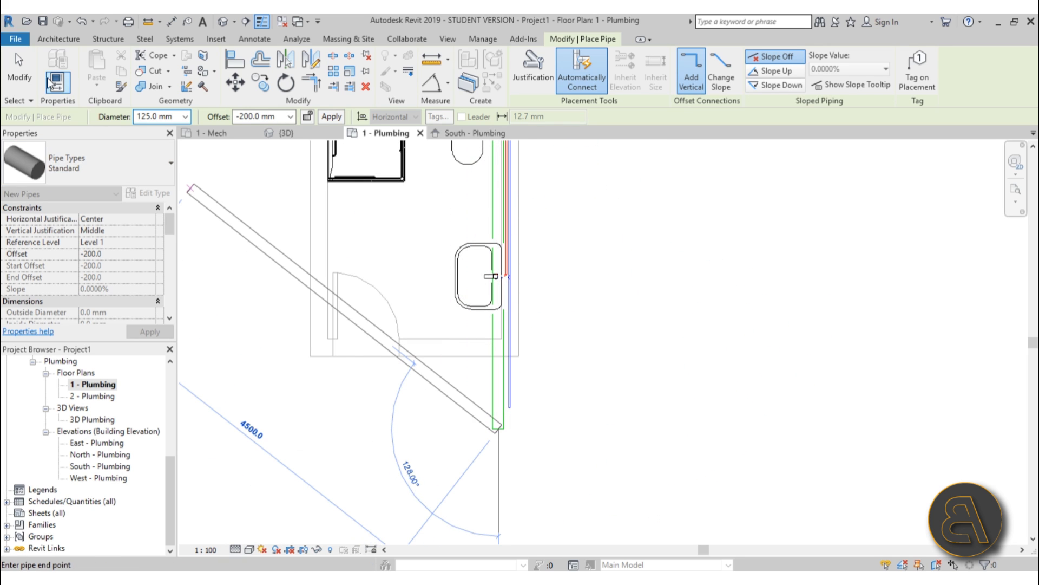
pyautogui.press('Escape')
pyautogui.press('Escape')
pyautogui.click(223, 24)
pyautogui.keyDown('shift'); pyautogui.moveTo(622, 260); pyautogui.dragTo(703, 390, button='middle'); pyautogui.keyUp('shift')
# Step: Draw a 65 mm waste pipe at -200 mm offset from the shower's 50.8 mm drain to the 125 mm waste pipe on the 1 - Plumbing floor plan
pyautogui.doubleClick(92, 384)
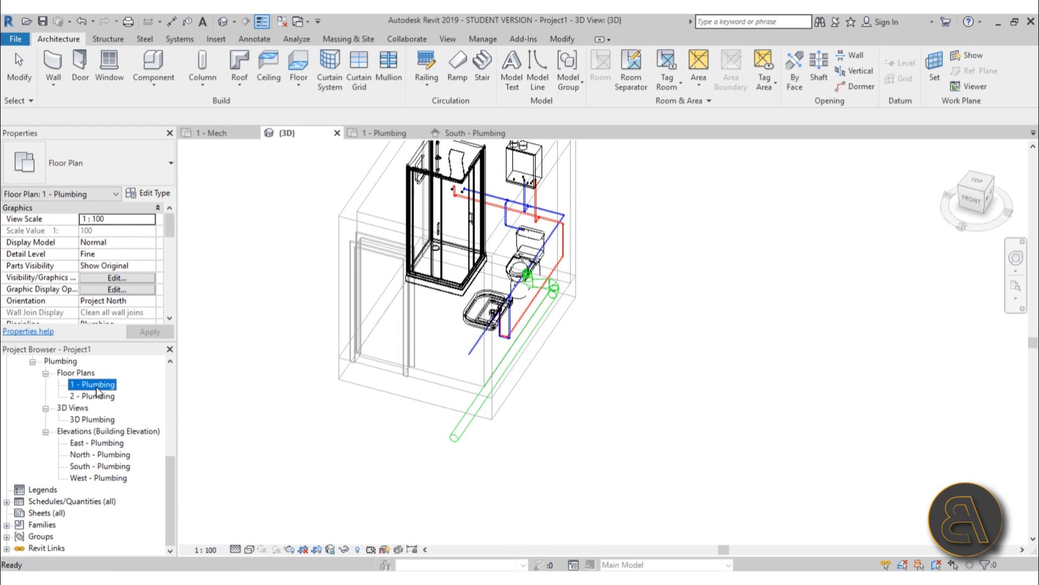
pyautogui.scroll(-2, 466, 292)
pyautogui.scroll(1, 428, 321)
pyautogui.click(428, 320)
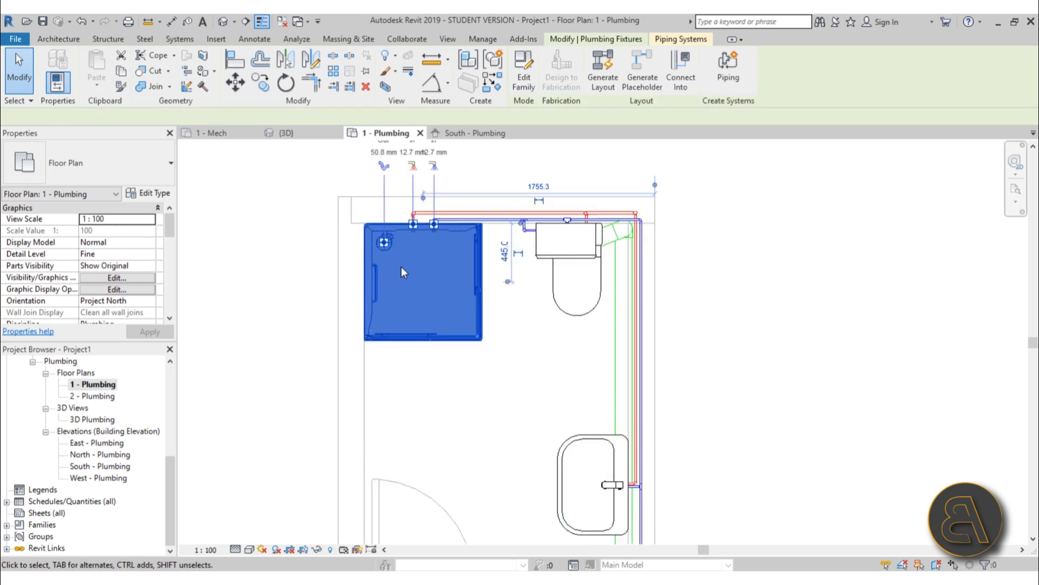
pyautogui.scroll(2, 401, 267)
pyautogui.moveTo(401, 266); pyautogui.dragTo(416, 368, button='middle')
pyautogui.click(388, 208)
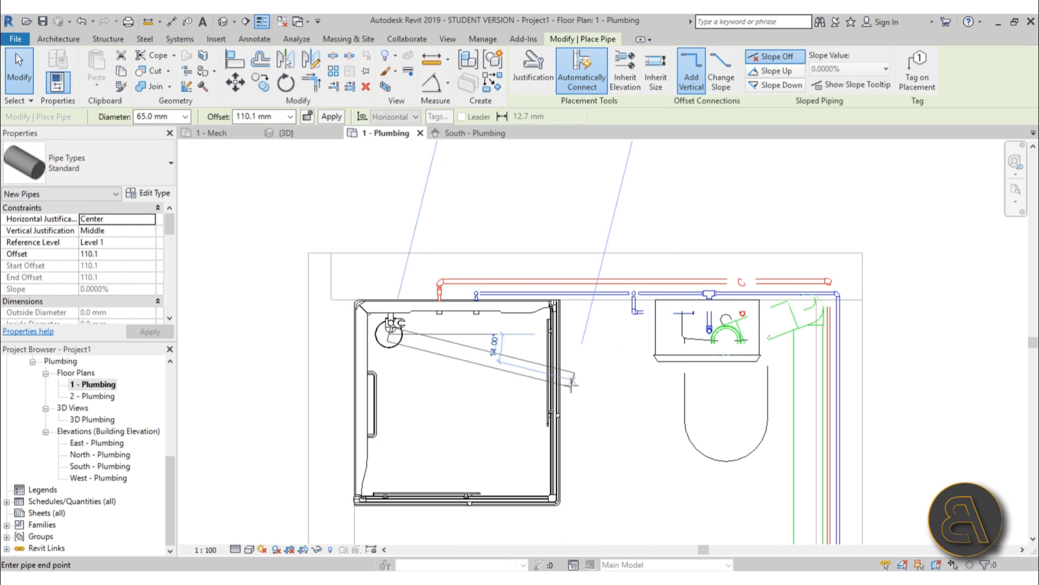
pyautogui.scroll(-2, 616, 432)
pyautogui.moveTo(616, 430); pyautogui.dragTo(497, 303, button='middle')
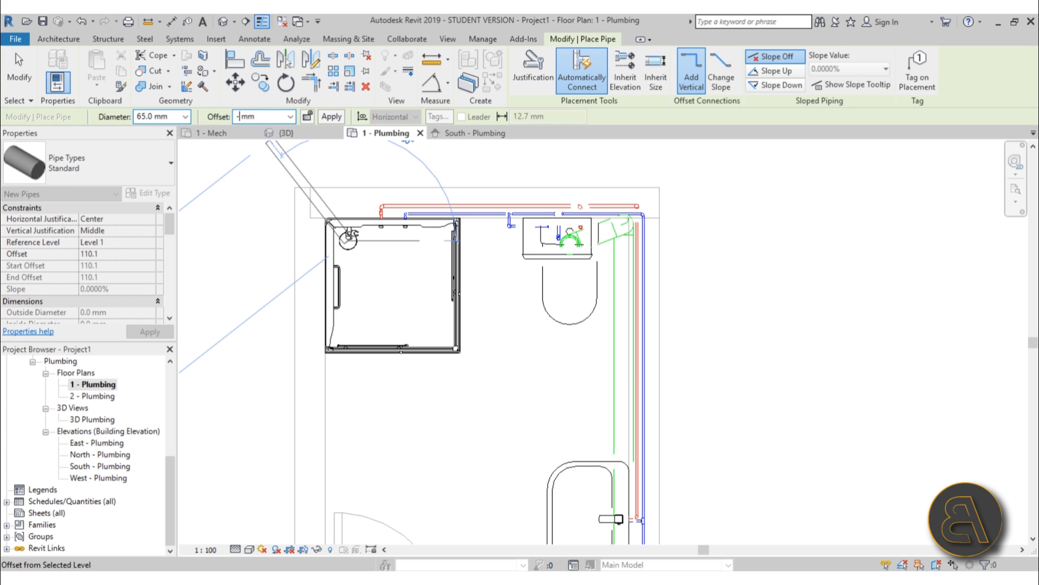
pyautogui.press('Return')
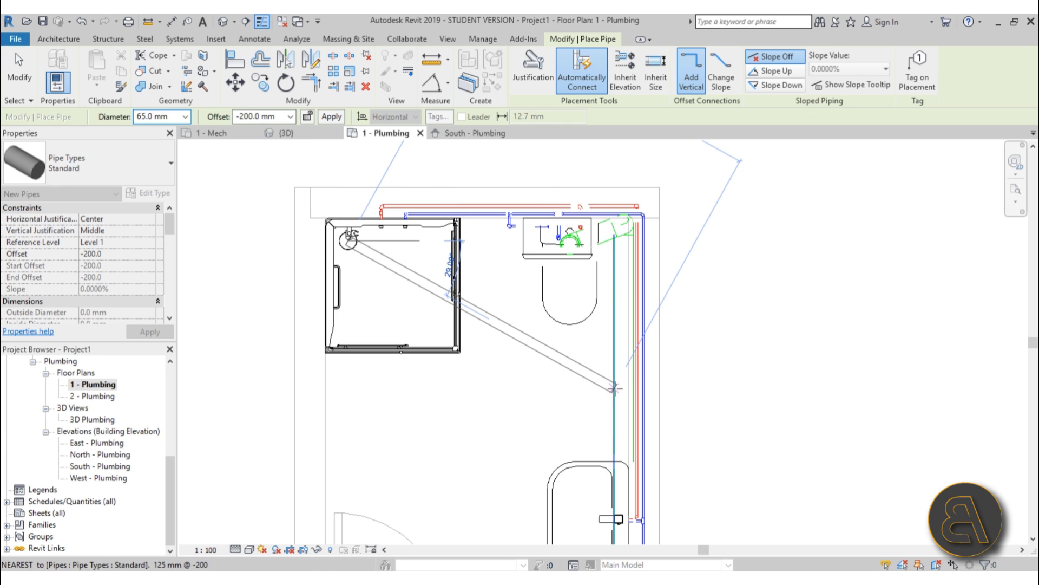
pyautogui.click(623, 382)
pyautogui.scroll(-2, 499, 343)
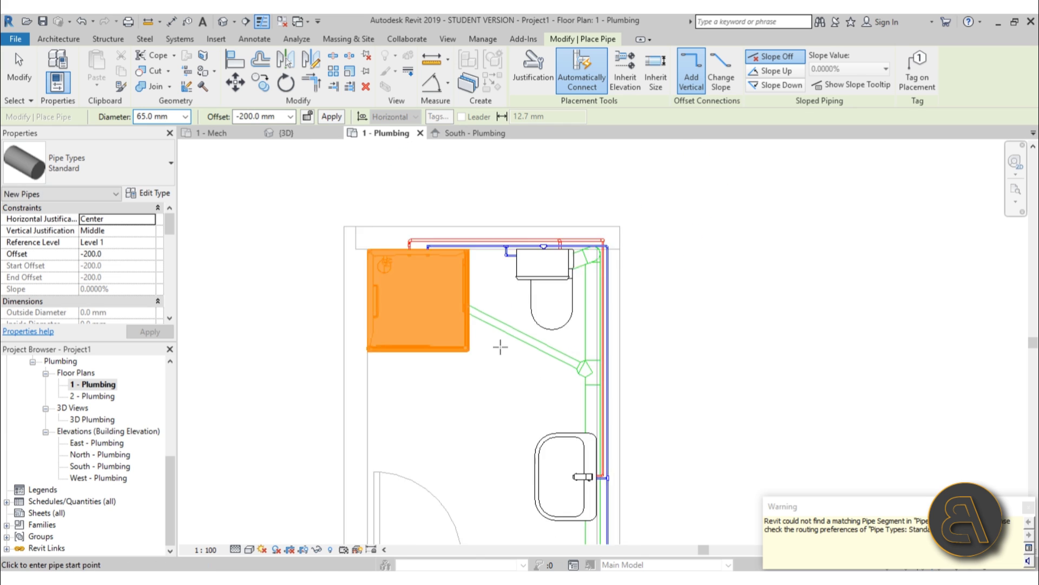
pyautogui.moveTo(498, 343); pyautogui.dragTo(559, 382, button='middle')
pyautogui.scroll(2, 559, 382)
pyautogui.press('Escape')
pyautogui.press('Escape')
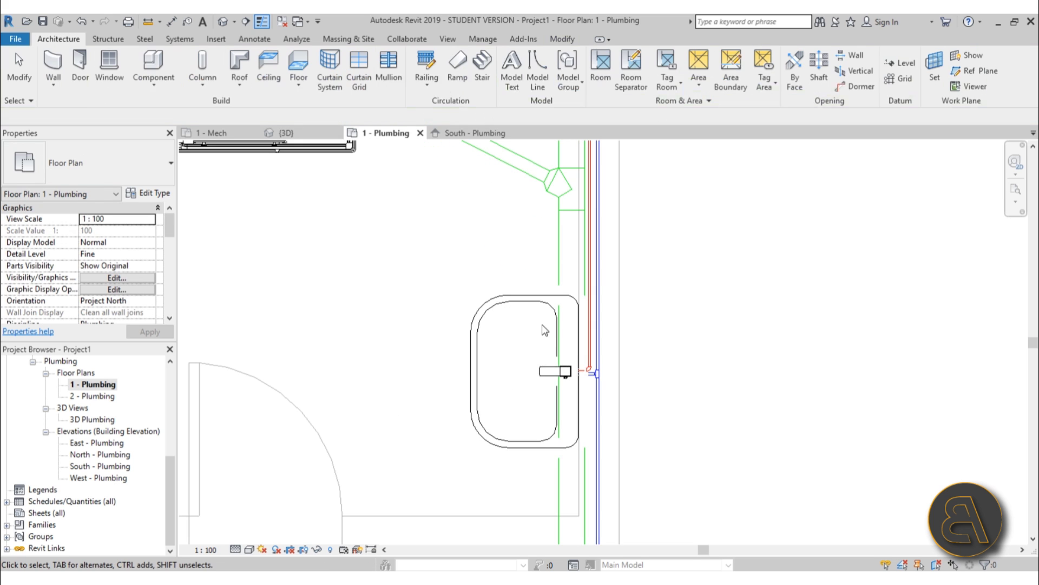
# Step: Try to draw a 50 mm waste pipe at -200 mm offset from the basin's 44.5 mm outlet, and check the piping in 3D
pyautogui.click(536, 379)
pyautogui.scroll(1, 533, 386)
pyautogui.scroll(-1, 534, 385)
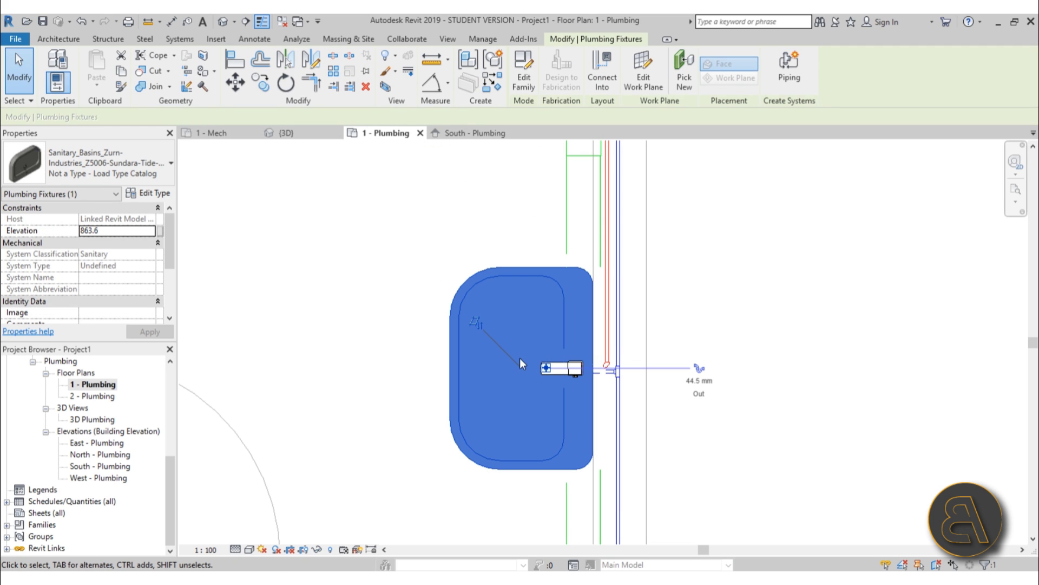
pyautogui.scroll(3, 503, 379)
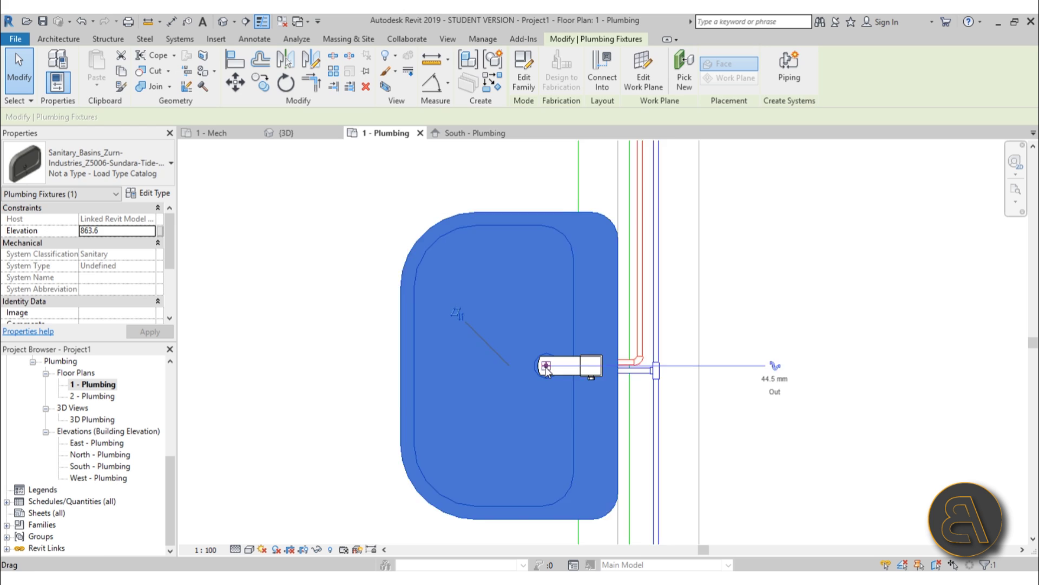
pyautogui.press('Escape')
pyautogui.click(433, 155)
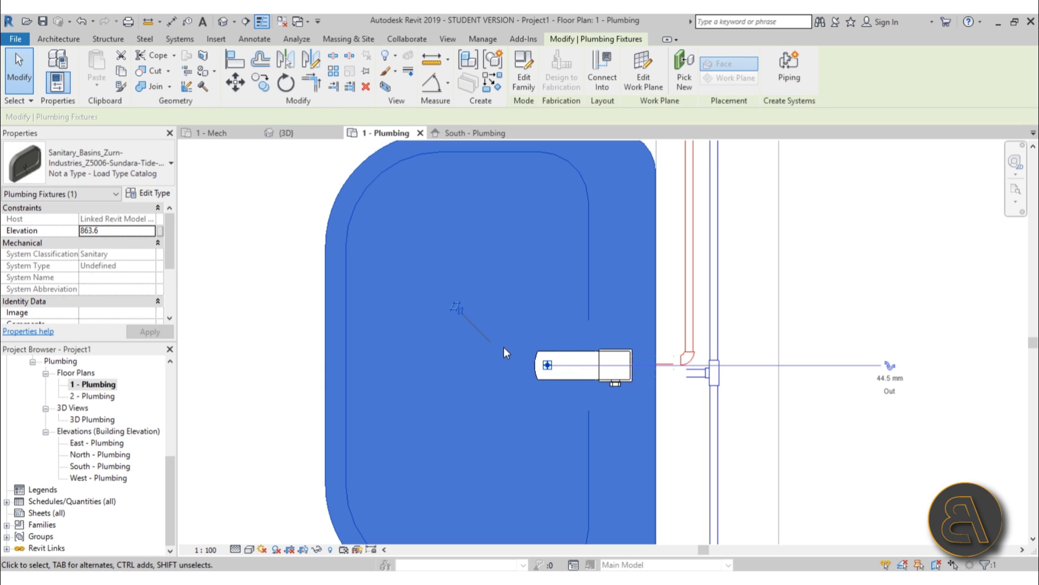
pyautogui.click(890, 370)
pyautogui.scroll(-3, 490, 303)
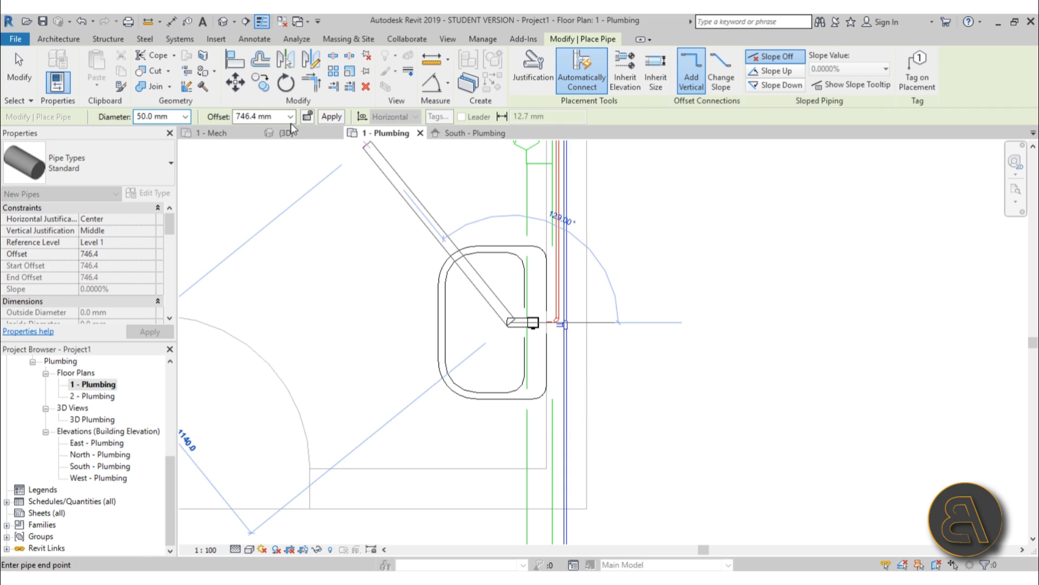
pyautogui.click(252, 116)
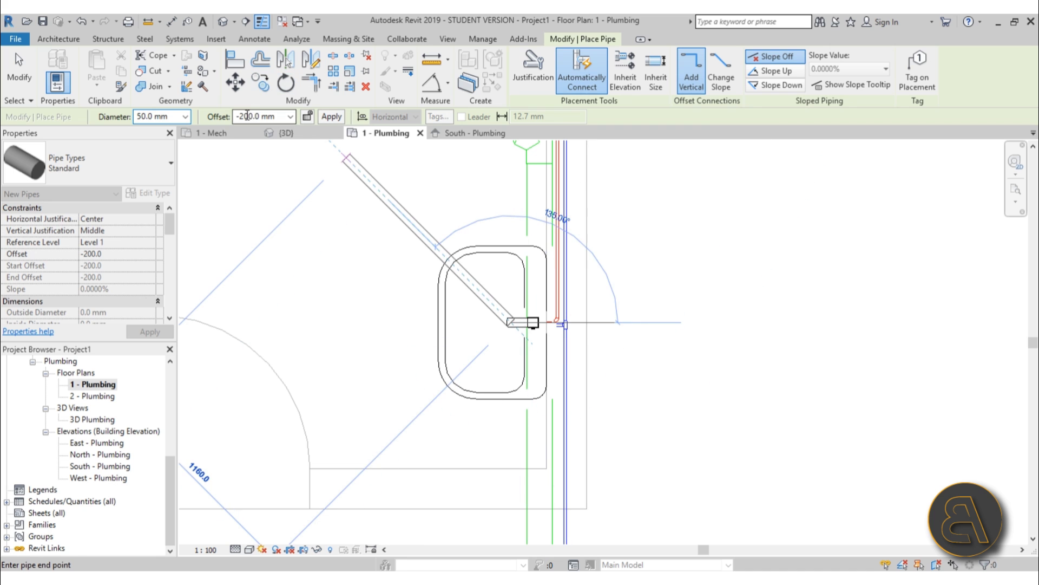
pyautogui.scroll(-3, 544, 325)
pyautogui.moveTo(578, 392); pyautogui.dragTo(516, 417, button='middle')
pyautogui.click(223, 22)
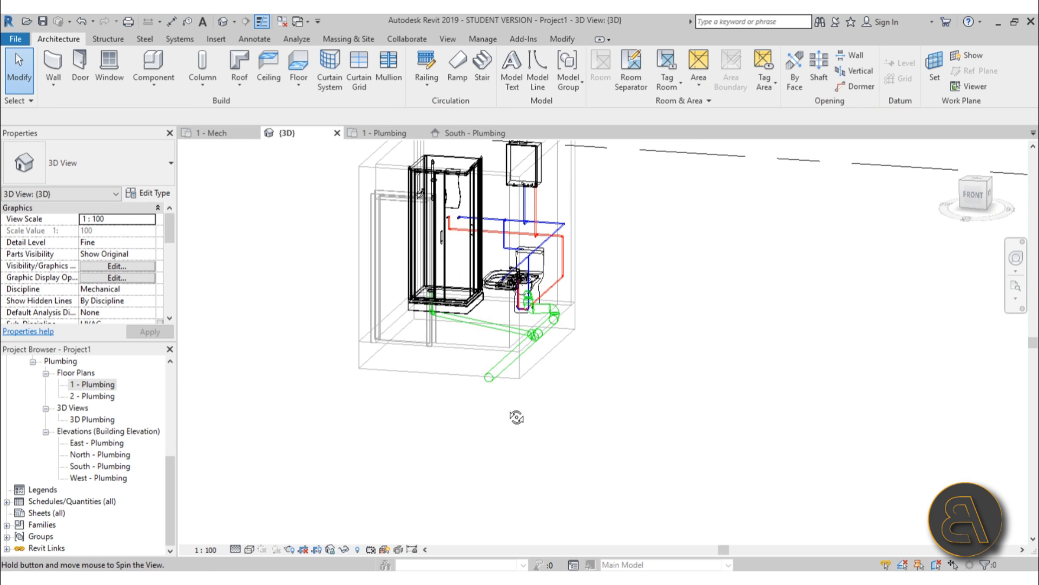
# Step: Draw a horizontal 50 mm waste pipe at -200 mm offset from the basin's outlet to the 125 mm waste pipe on the 1 - Plumbing floor plan
pyautogui.doubleClick(99, 385)
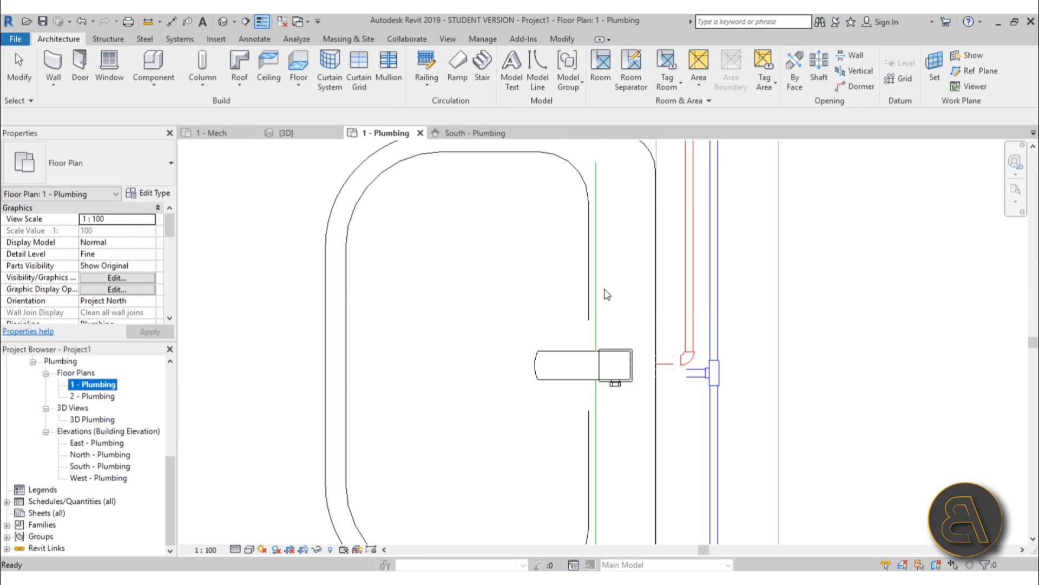
pyautogui.scroll(-4, 606, 294)
pyautogui.click(565, 316)
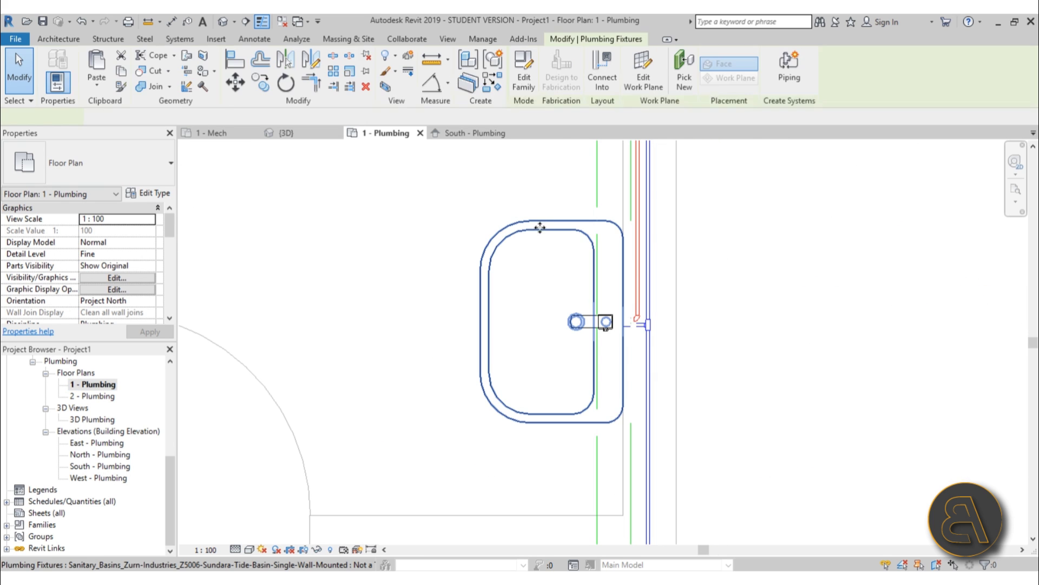
pyautogui.click(577, 322)
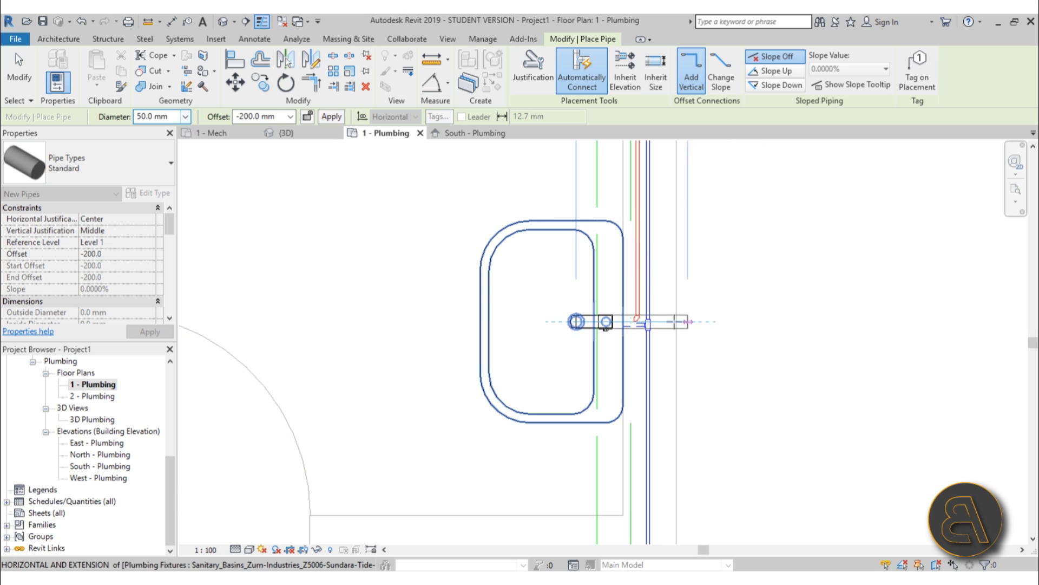
pyautogui.click(624, 324)
pyautogui.press('Escape')
pyautogui.press('Escape')
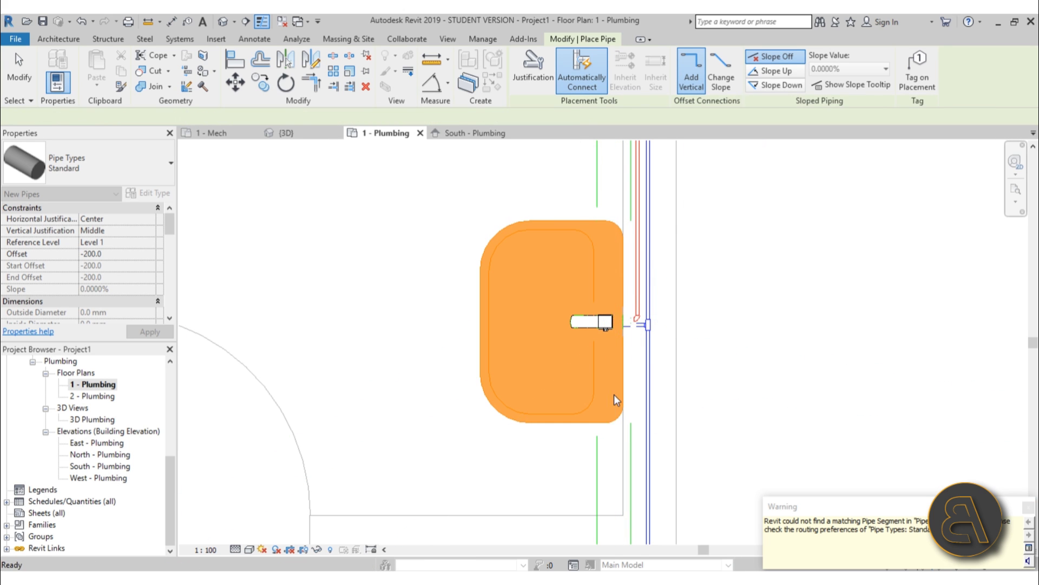
# Step: Show the basin's waste connection in the 3D view and set the view's visual style to Realistic
pyautogui.click(223, 21)
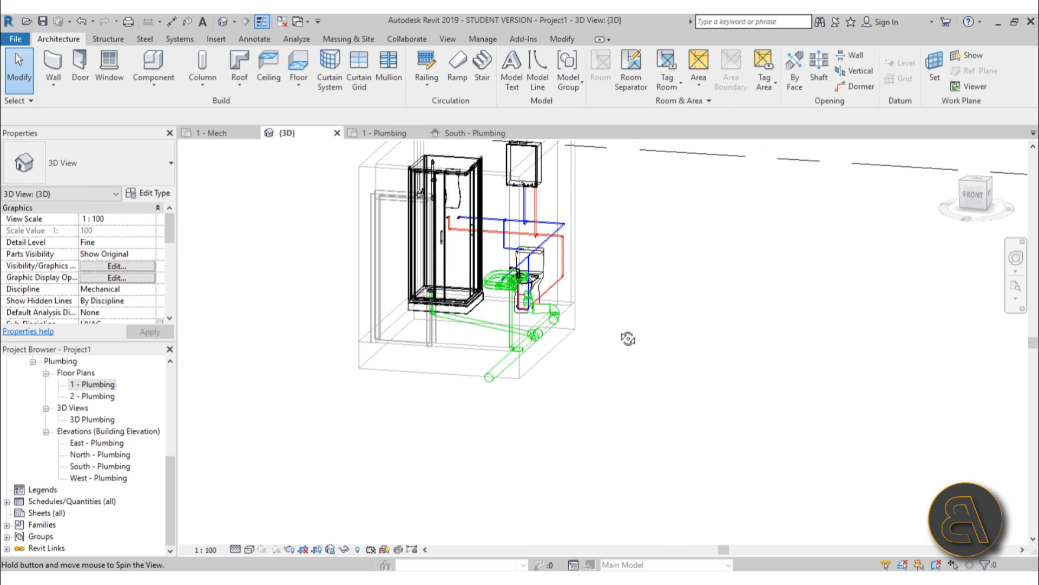
pyautogui.keyDown('shift'); pyautogui.moveTo(626, 339); pyautogui.dragTo(686, 372, button='middle'); pyautogui.keyUp('shift')
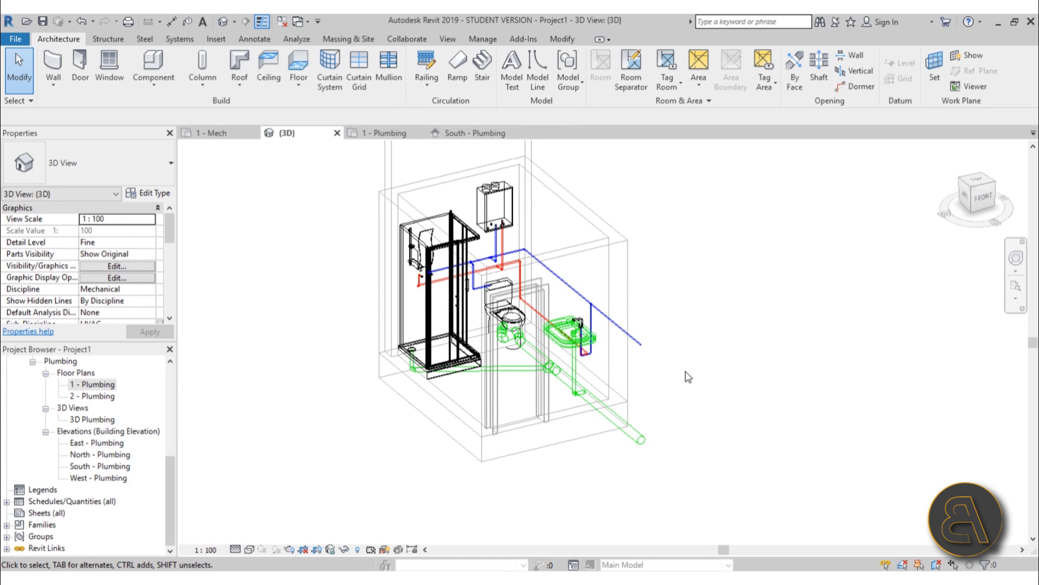
pyautogui.scroll(2, 601, 284)
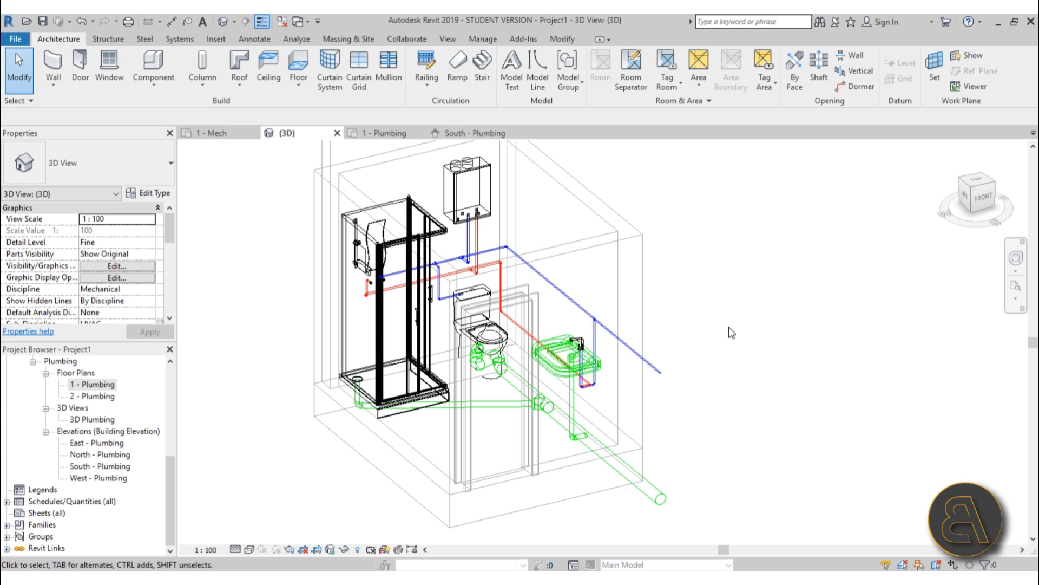
pyautogui.keyDown('shift'); pyautogui.moveTo(732, 332); pyautogui.dragTo(608, 395, button='middle'); pyautogui.keyUp('shift')
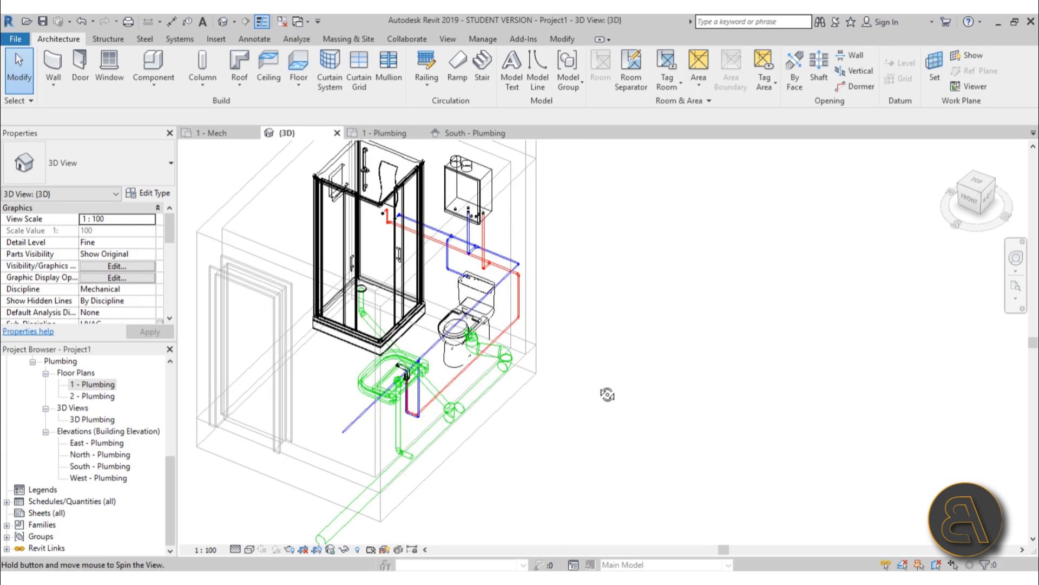
pyautogui.click(249, 549)
pyautogui.click(282, 523)
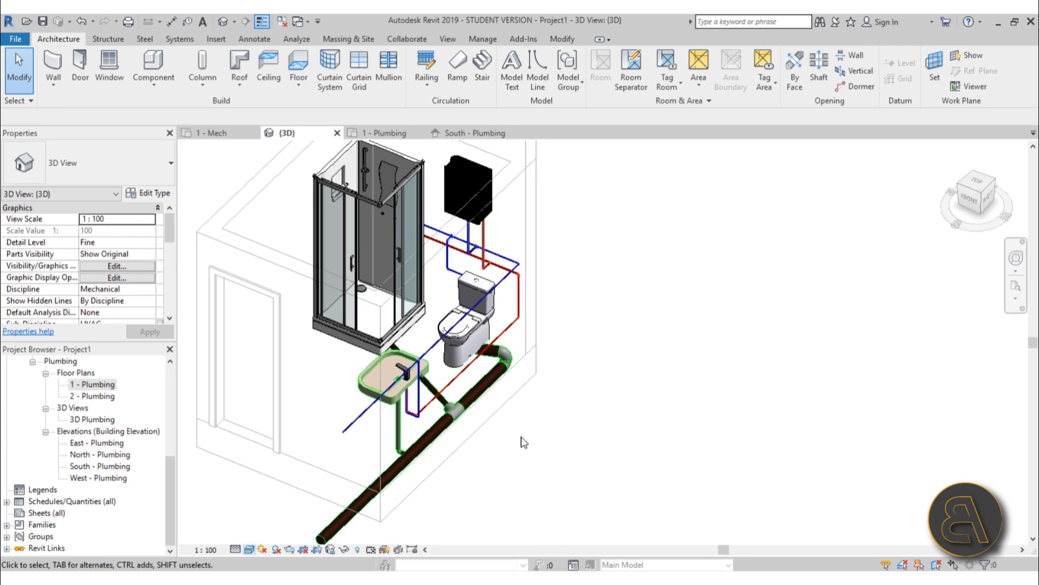
# Step: Inspect the finished hot water, cold water and waste piping to the shower, toilet, basin and heater in the 3D view
pyautogui.keyDown('shift'); pyautogui.moveTo(524, 442); pyautogui.dragTo(516, 470, button='middle'); pyautogui.keyUp('shift')
pyautogui.moveTo(548, 483); pyautogui.dragTo(644, 528, button='middle')
pyautogui.scroll(2, 468, 301)
pyautogui.scroll(-2, 480, 318)
pyautogui.moveTo(481, 319); pyautogui.dragTo(486, 280, button='middle')
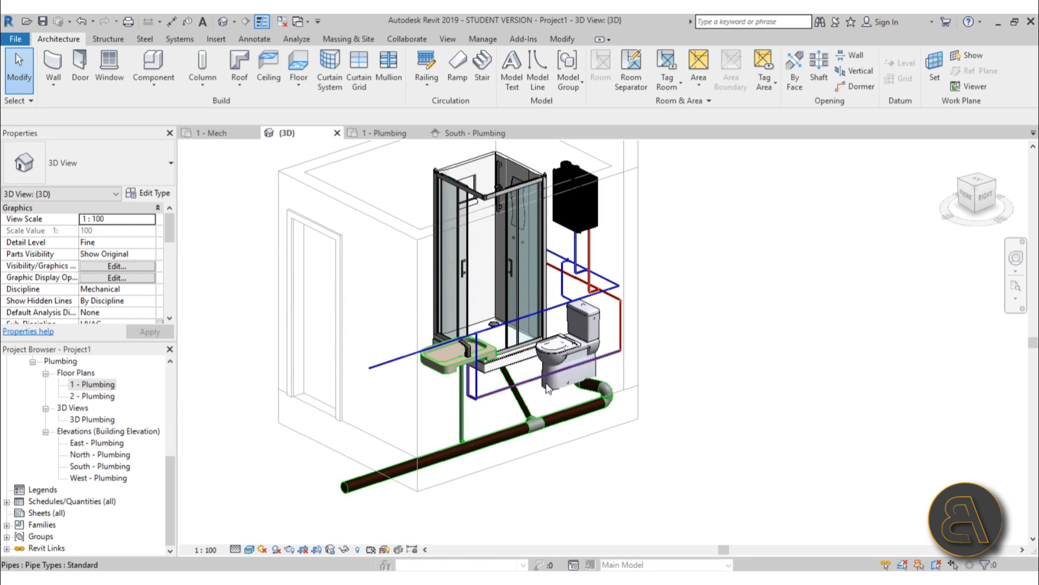
pyautogui.scroll(5, 437, 344)
pyautogui.scroll(-6, 765, 310)
pyautogui.moveTo(962, 461); pyautogui.dragTo(845, 469, button='middle')
pyautogui.moveTo(740, 422); pyautogui.dragTo(733, 445, button='middle')
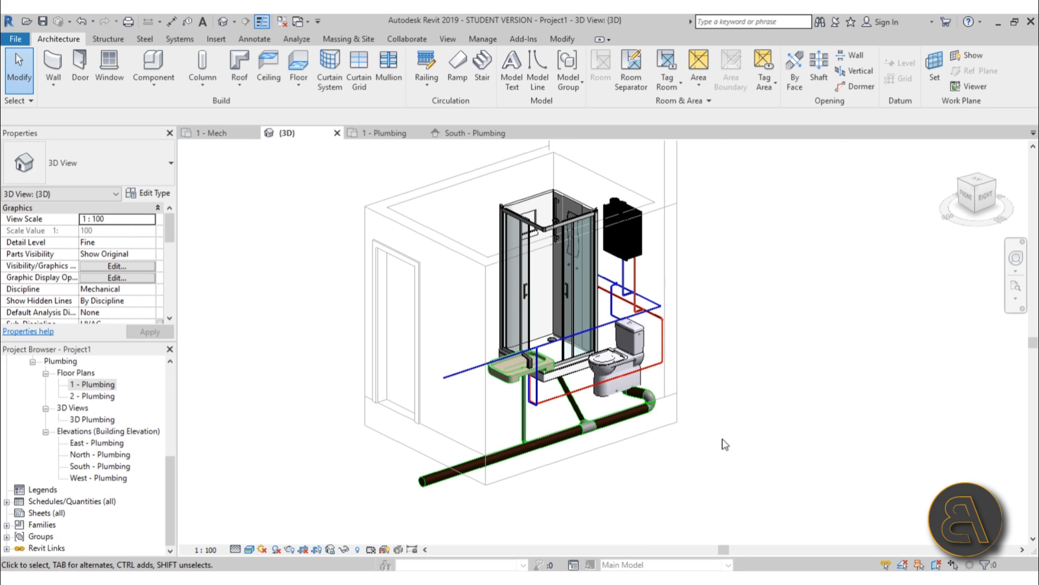